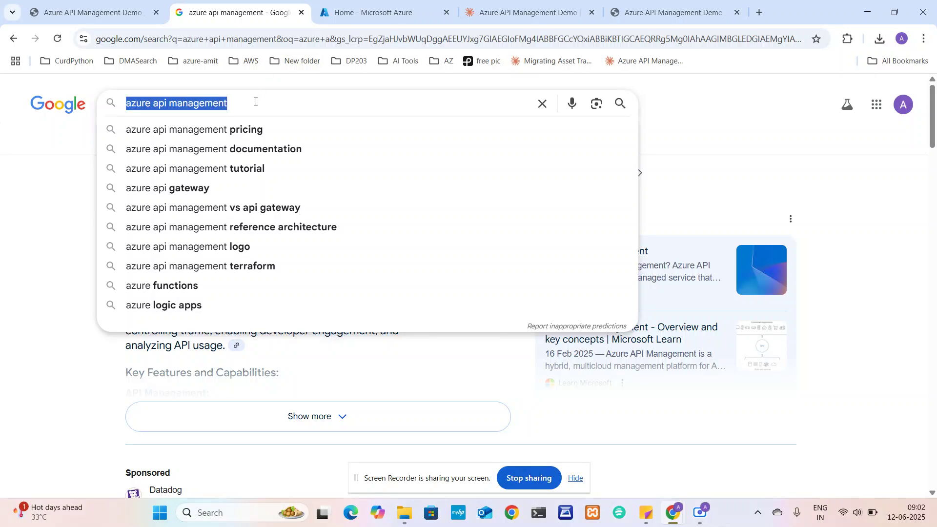
Google 'azure api management', highlight the query, and scroll the results to the Microsoft Azure product link
left_click(255, 103)
key("Return")
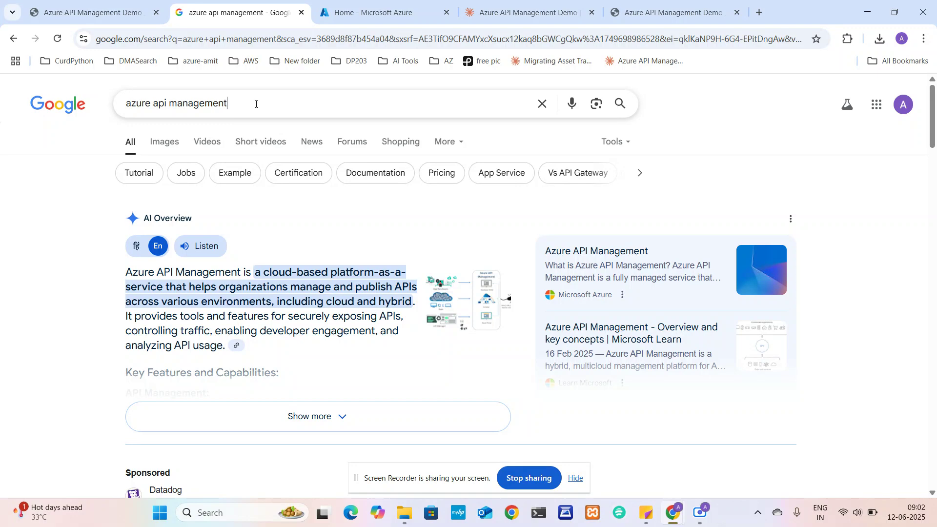
left_click_drag(256, 103, 123, 104)
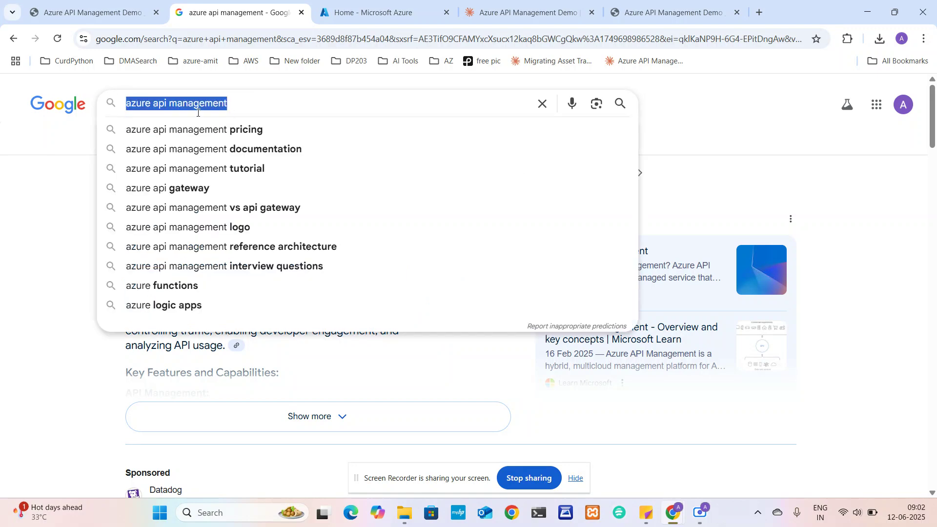
left_click(72, 164)
left_click(253, 112)
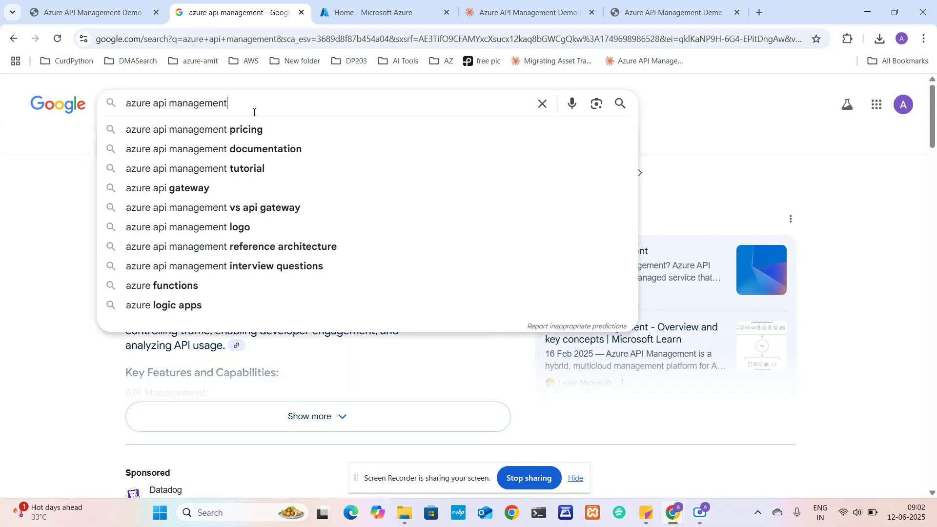
double_click(146, 104)
left_click(220, 105)
left_click_drag(218, 106, 129, 101)
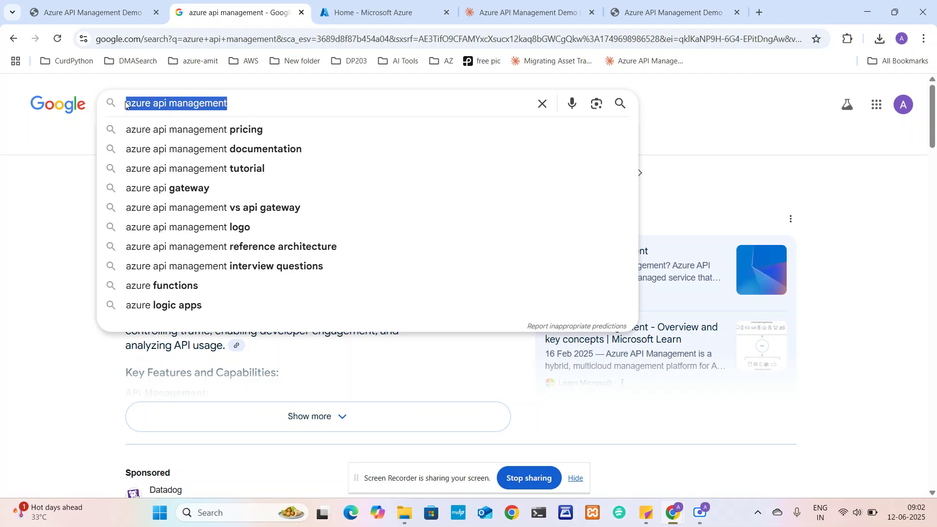
left_click(98, 245)
scroll(100, 244, "down", 3)
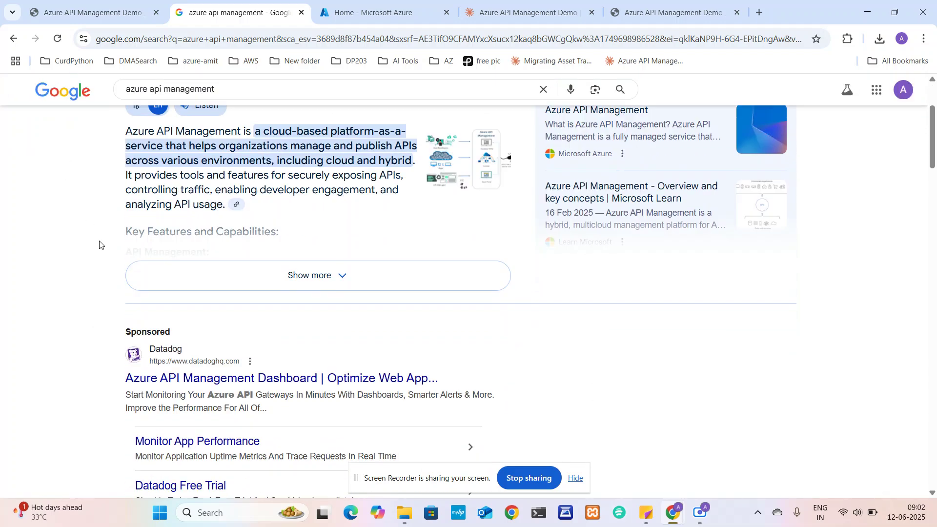
scroll(100, 244, "down", 6)
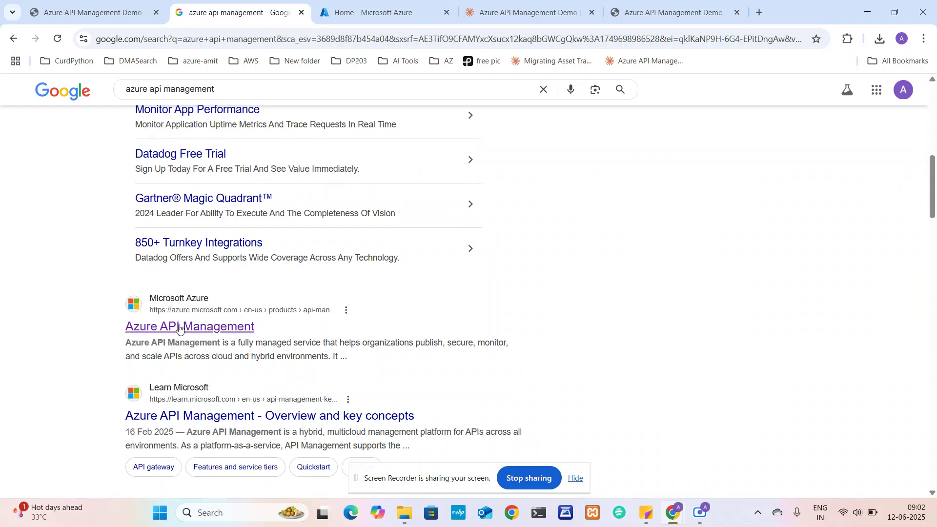
Open the official Azure API Management product page and dismiss the survey popup
left_click(171, 331)
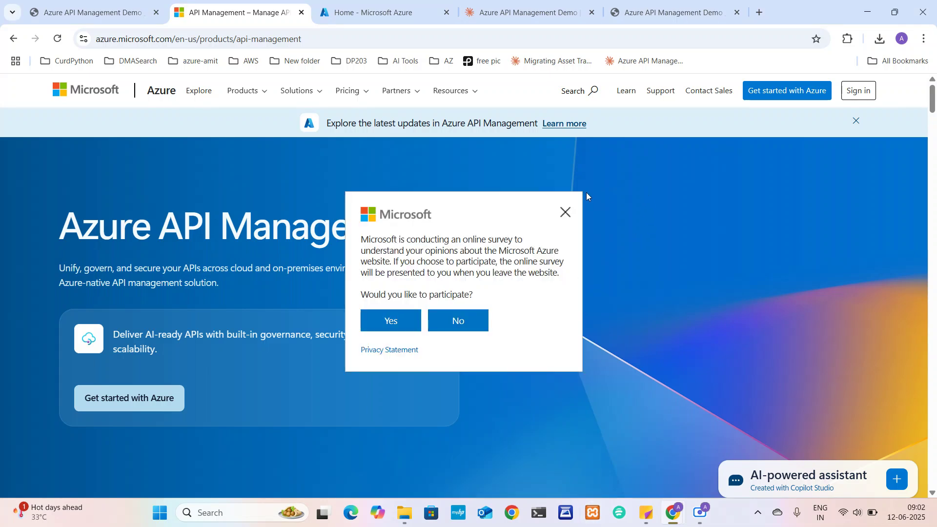
left_click(566, 212)
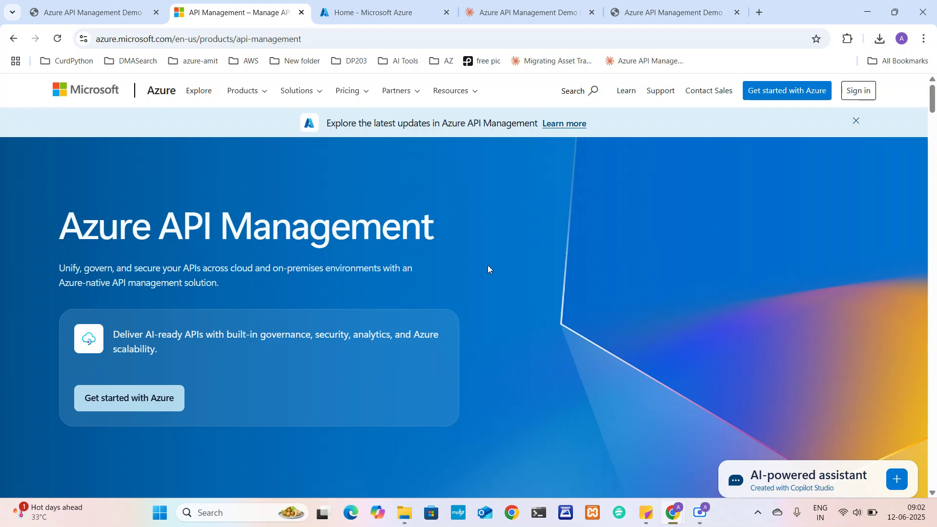
scroll(488, 269, "down", 3)
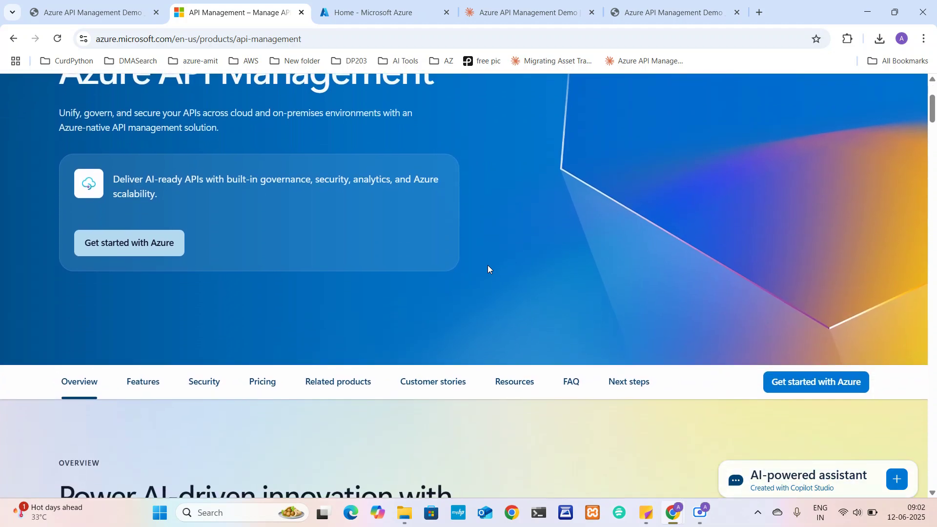
scroll(488, 266, "down", 1)
scroll(488, 265, "up", 1)
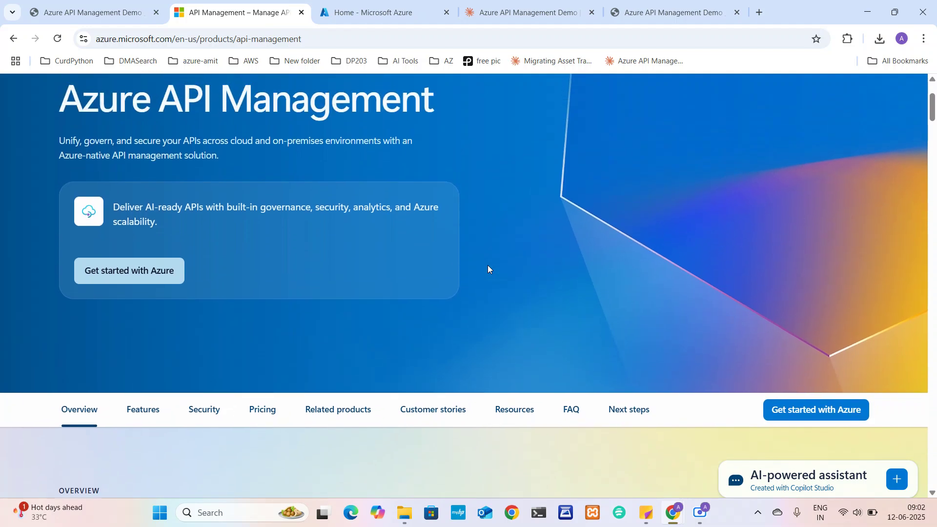
Scroll through the overview, expanding 'Enable intelligent and agentic apps', down to the Features section
scroll(344, 294, "down", 1)
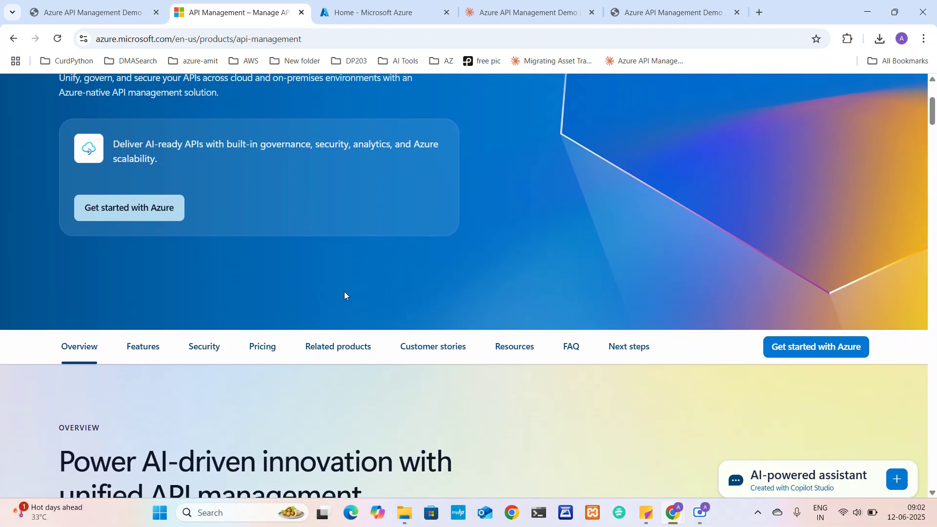
scroll(344, 294, "down", 1)
scroll(345, 295, "down", 2)
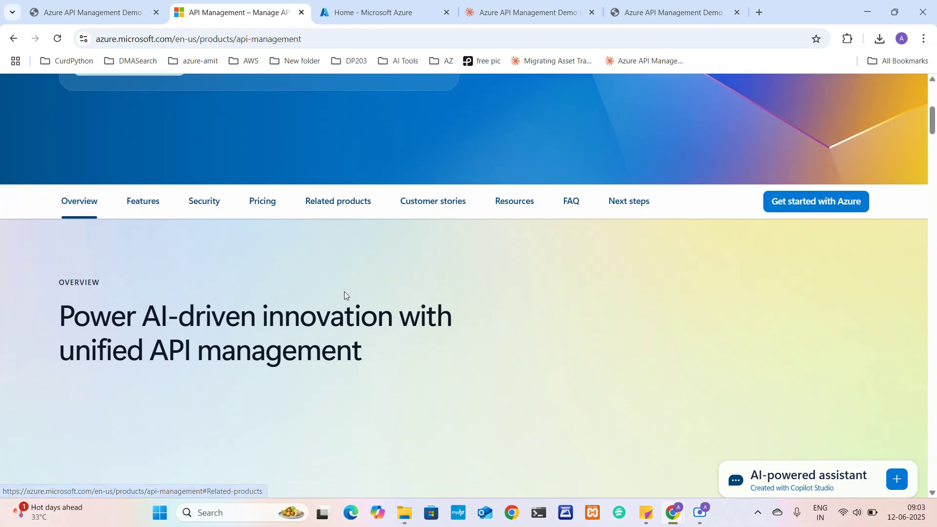
scroll(344, 295, "down", 3)
scroll(344, 293, "down", 1)
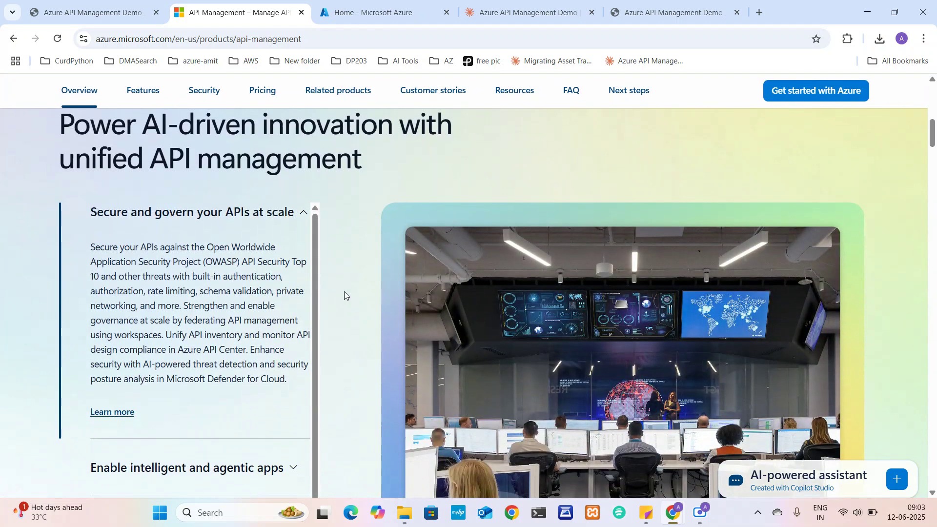
scroll(344, 292, "down", 2)
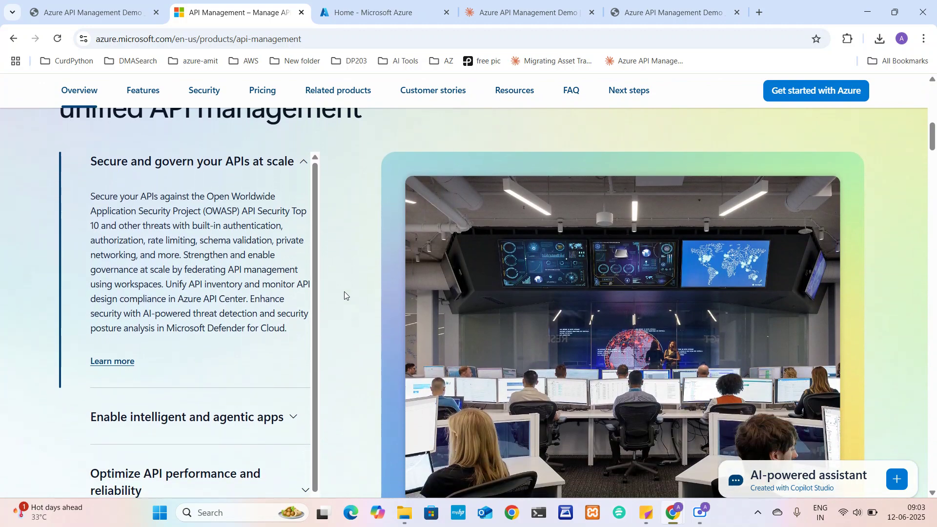
scroll(344, 292, "up", 2)
scroll(344, 291, "down", 5)
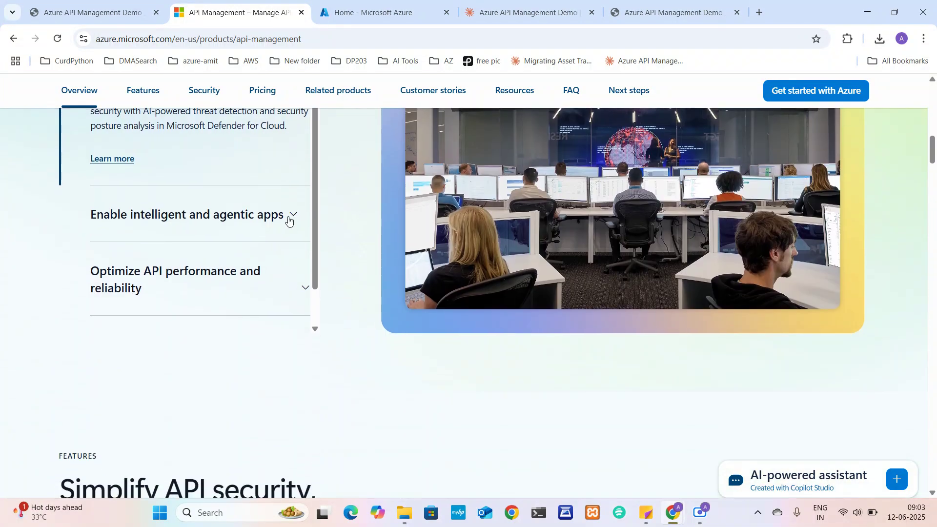
left_click(284, 217)
scroll(284, 217, "down", 8)
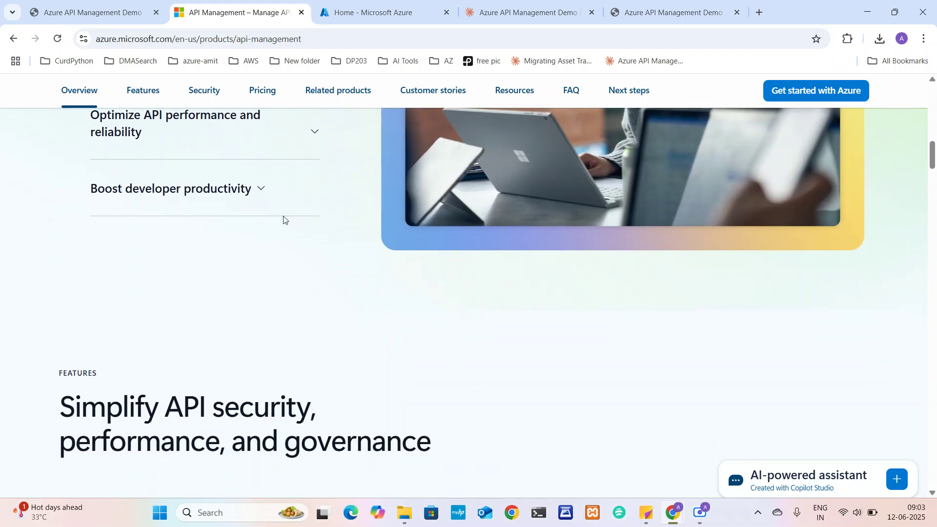
scroll(283, 219, "down", 2)
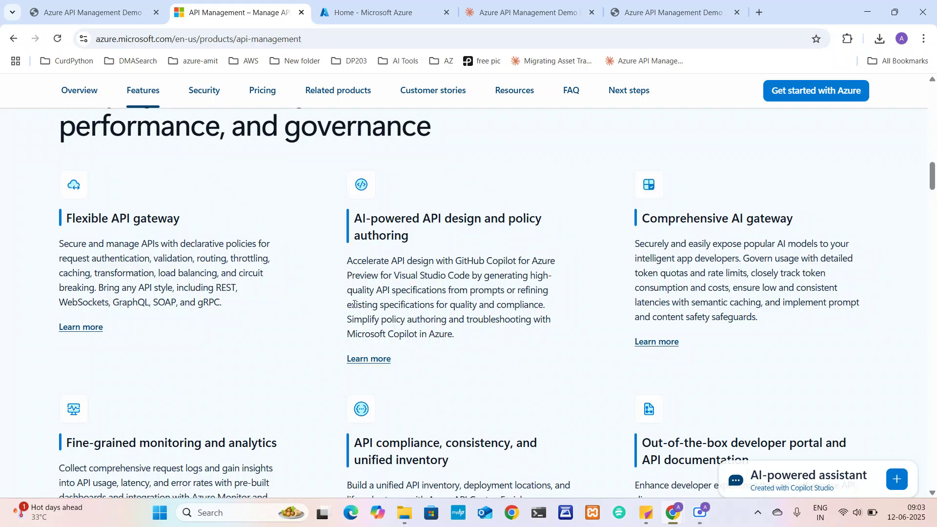
scroll(559, 379, "down", 10)
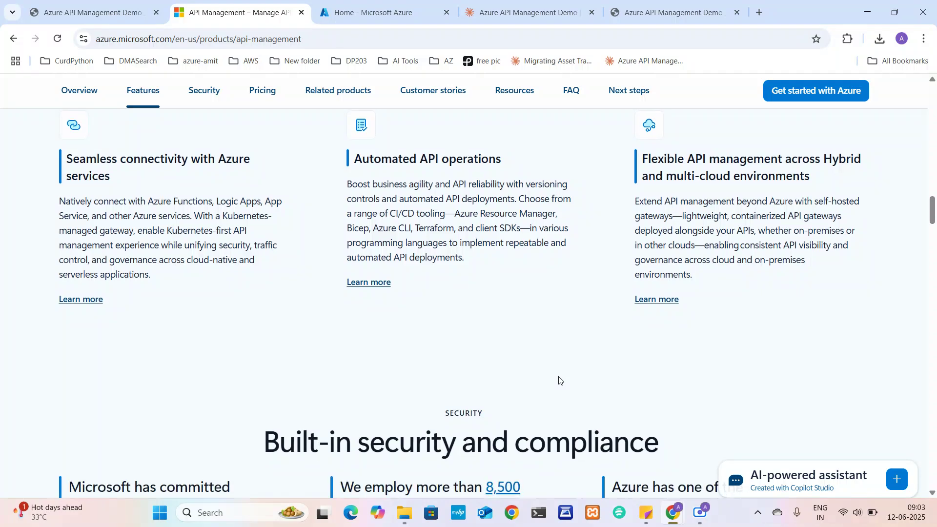
scroll(560, 380, "down", 3)
scroll(558, 378, "down", 12)
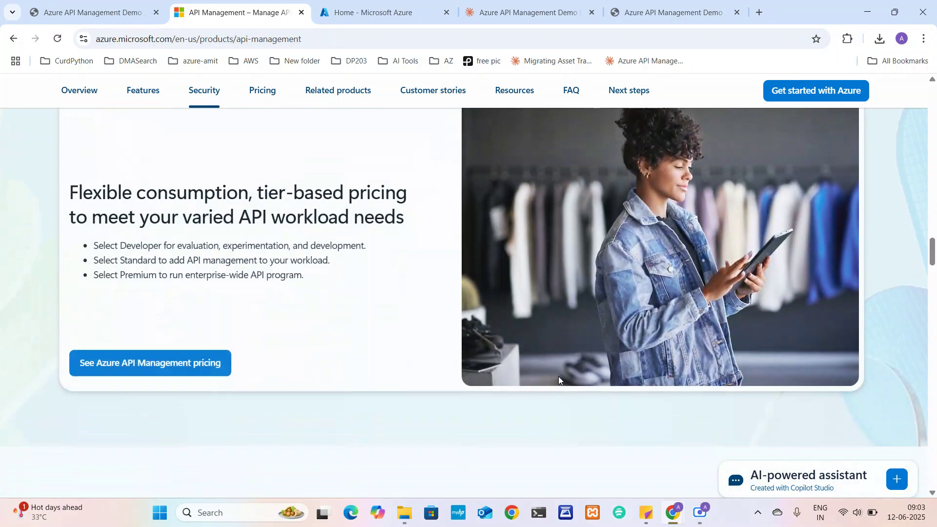
scroll(559, 379, "down", 15)
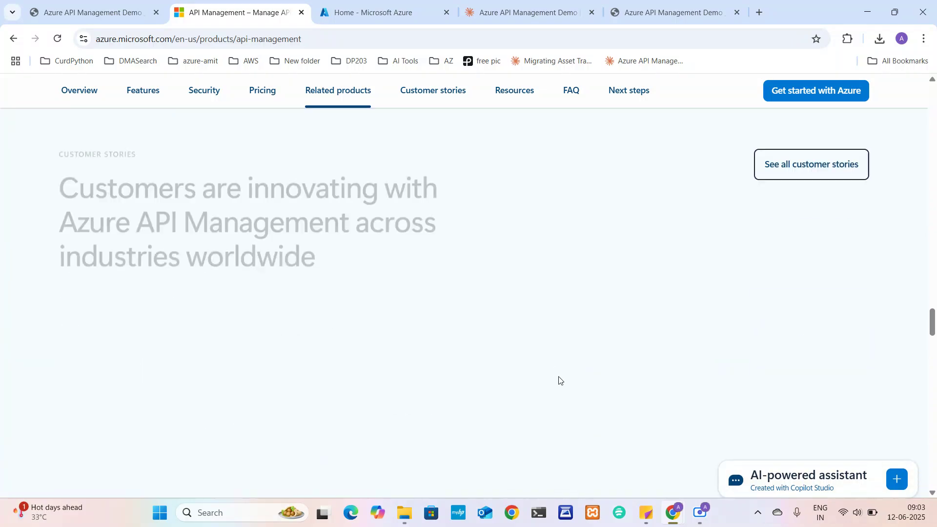
scroll(559, 380, "down", 5)
scroll(559, 380, "up", 6)
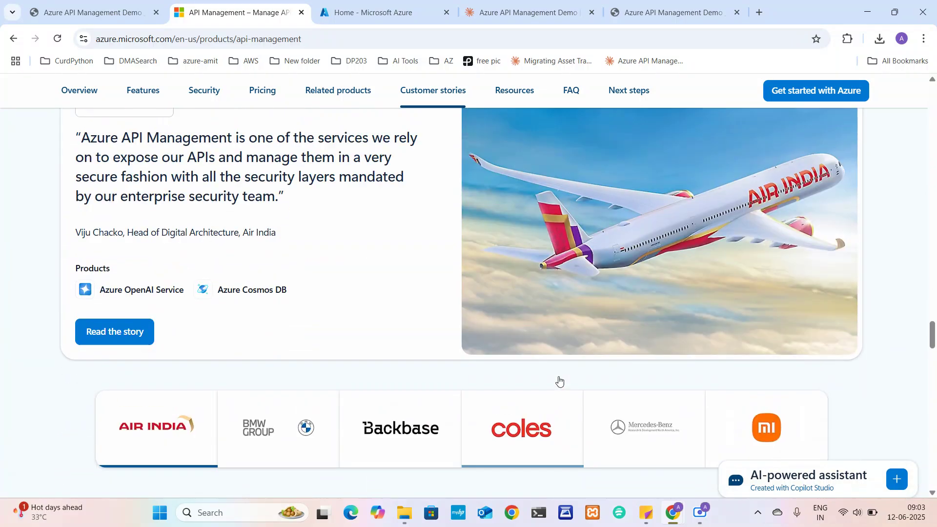
scroll(559, 379, "up", 2)
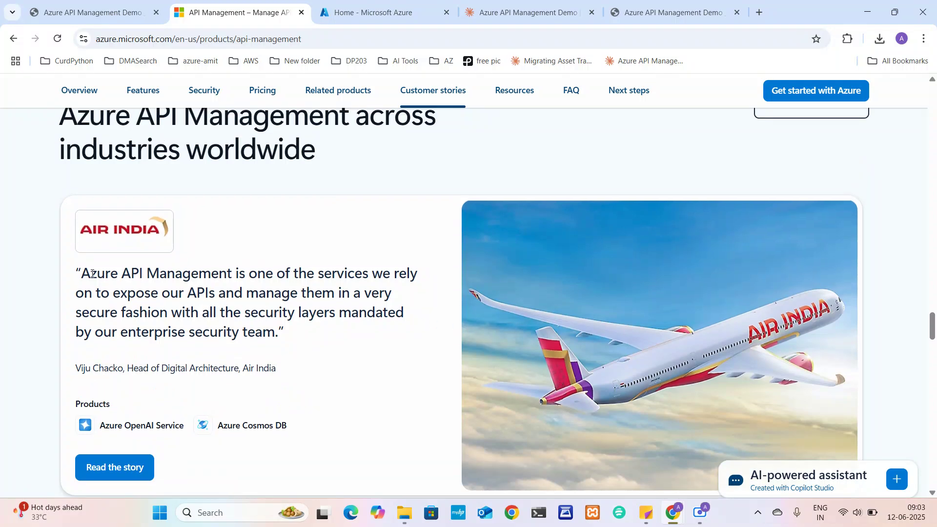
left_click_drag(91, 274, 244, 332)
scroll(244, 332, "down", 5)
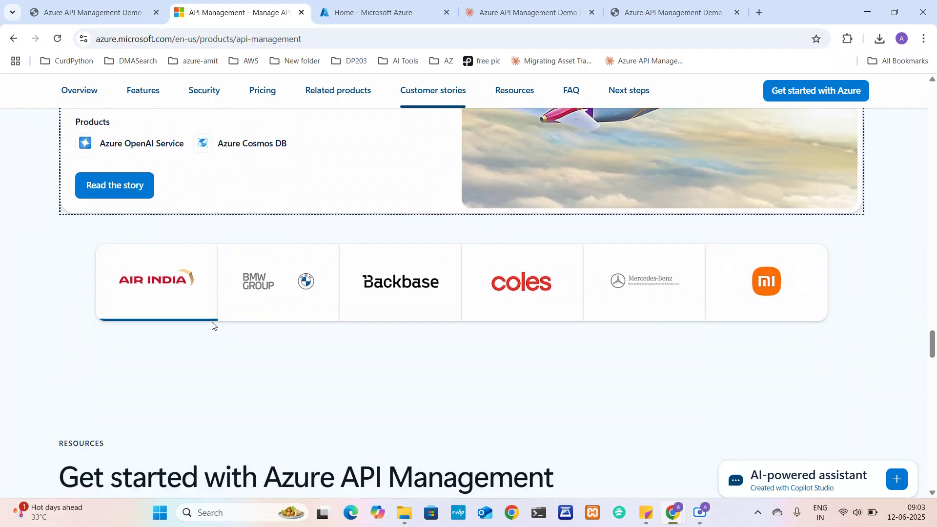
scroll(744, 362, "down", 4)
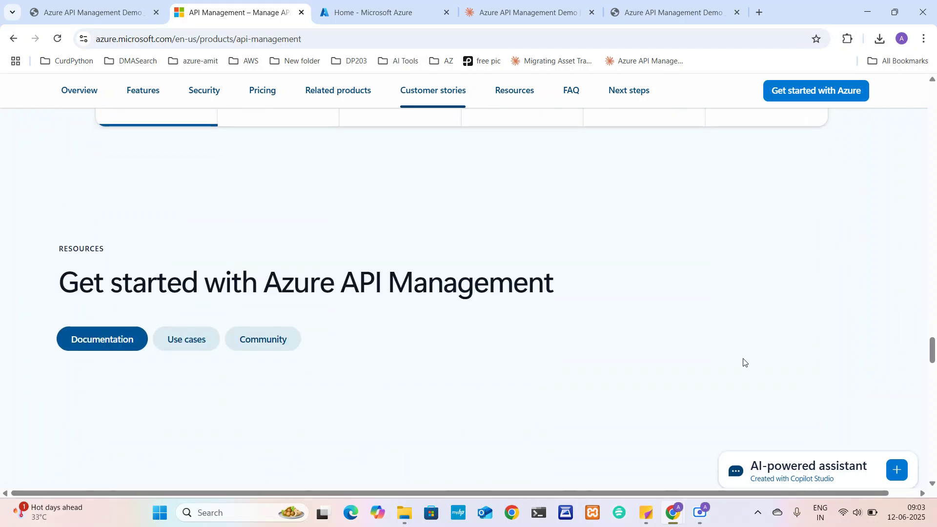
scroll(743, 362, "down", 4)
scroll(743, 362, "up", 1)
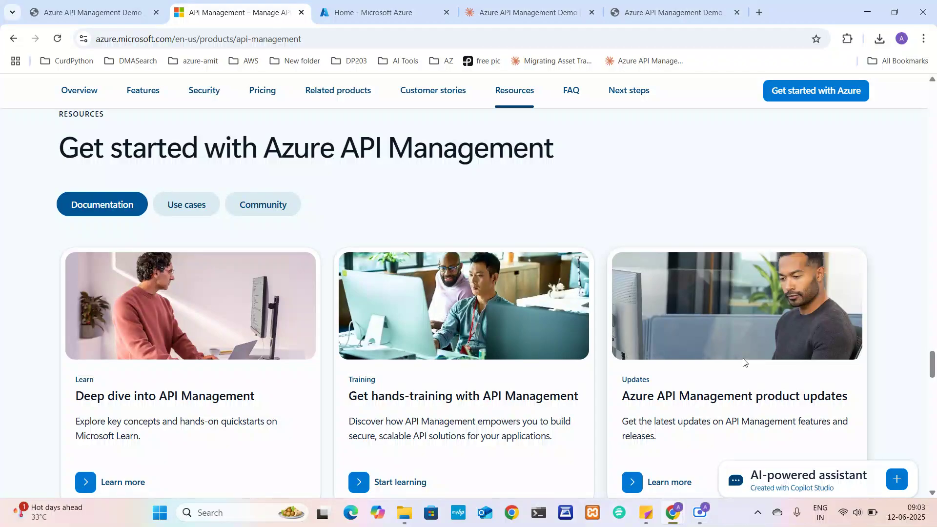
scroll(743, 362, "down", 3)
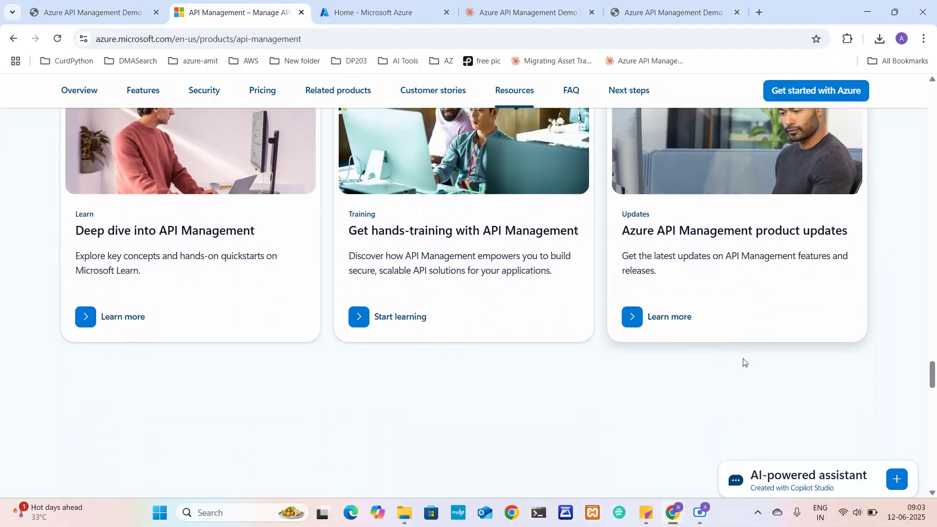
scroll(744, 362, "up", 10)
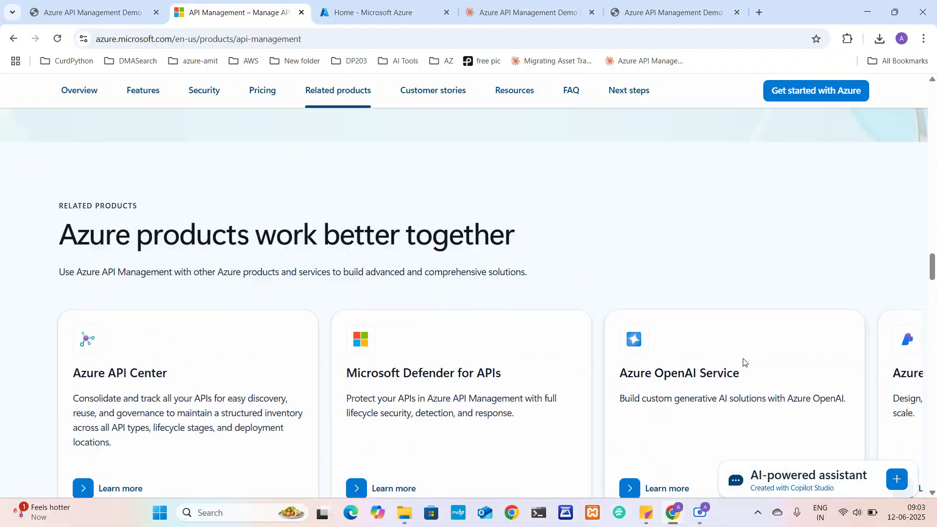
scroll(743, 362, "up", 20)
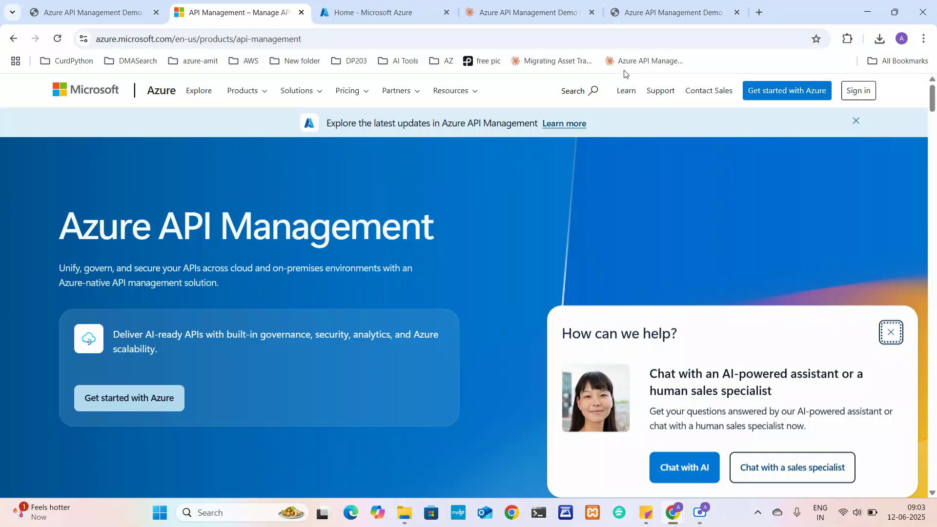
left_click(525, 6)
Switch to the Claude explainer tab and highlight part of the 'What is Azure API Management?' heading
left_click(625, 4)
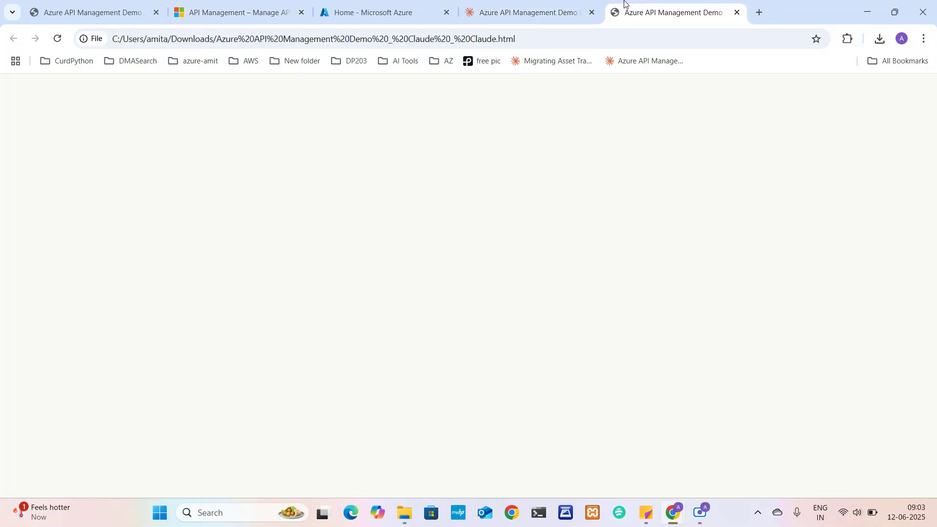
left_click(579, 6)
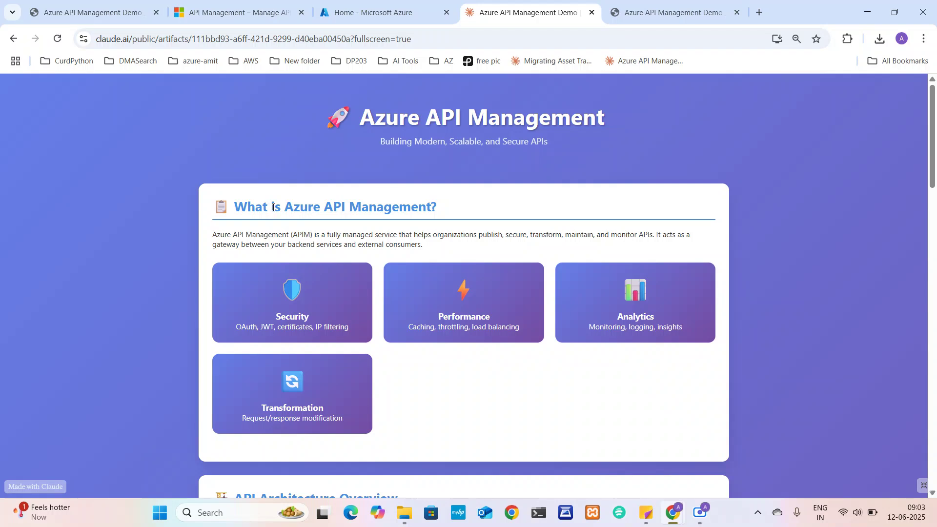
left_click_drag(273, 206, 429, 207)
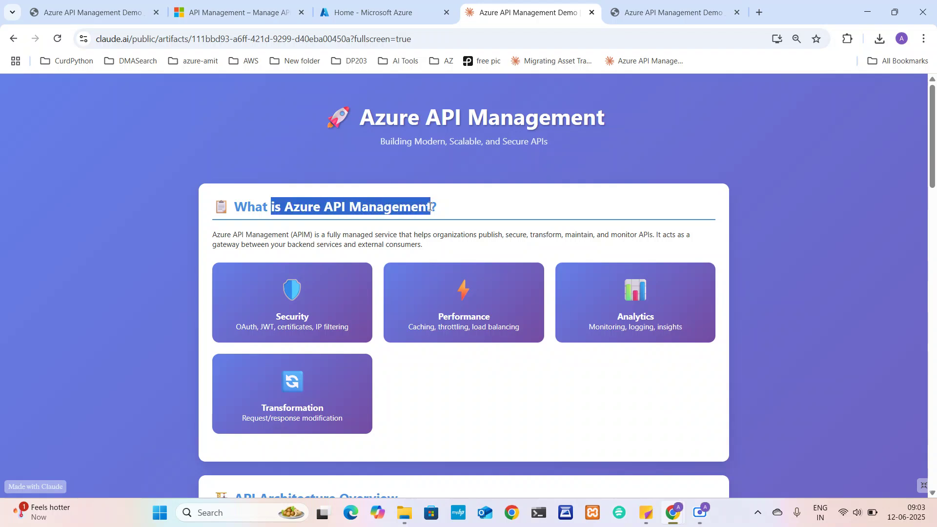
left_click(336, 207)
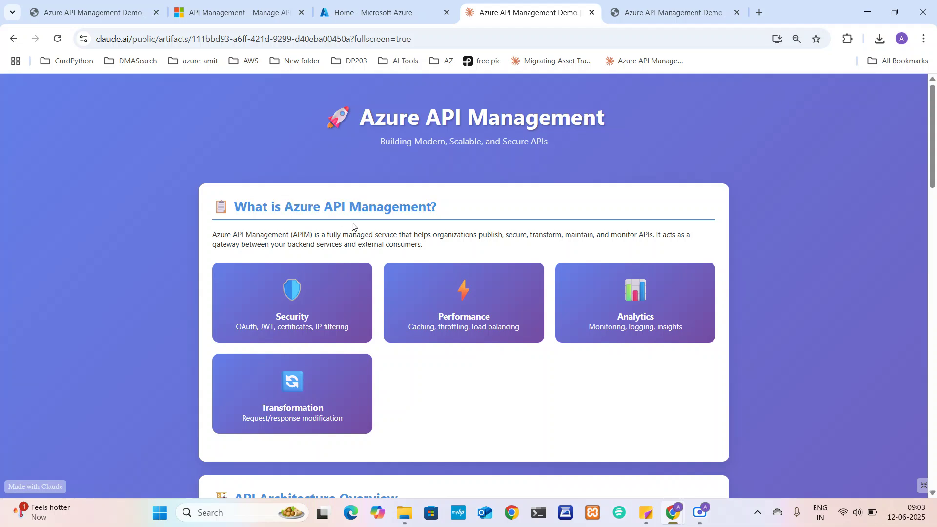
Highlight phrases and the words 'APIs', 'maintain' and 'secure' in the description paragraph
left_click_drag(349, 234, 648, 233)
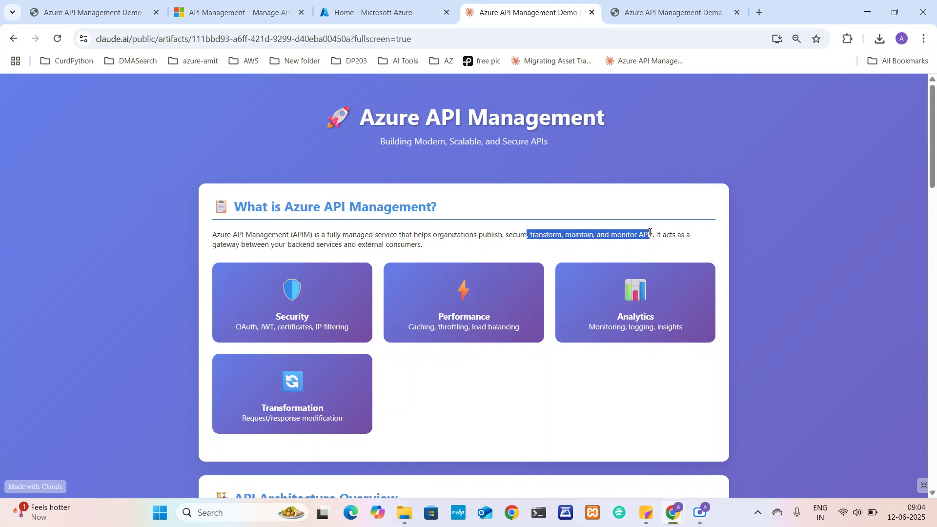
double_click(650, 233)
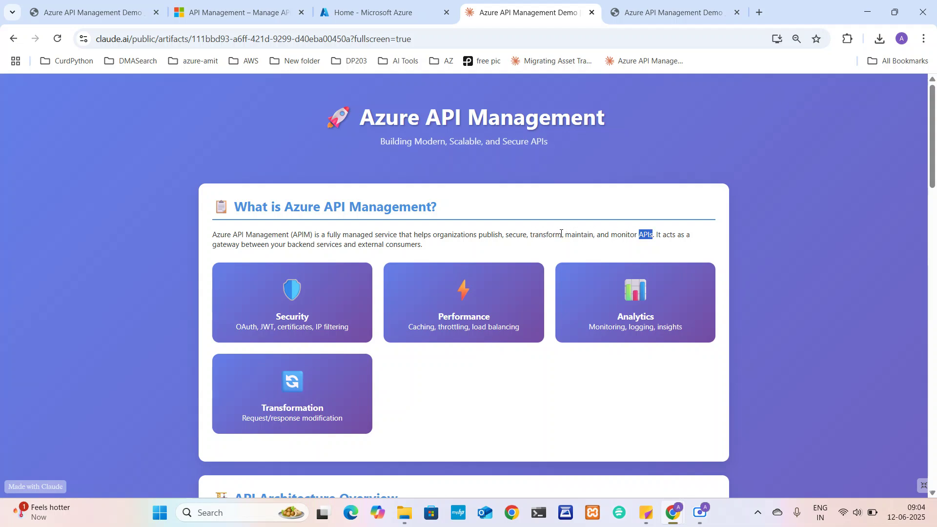
left_click_drag(610, 235, 630, 237)
double_click(580, 234)
double_click(580, 234)
left_click_drag(508, 235, 523, 235)
Highlight the gateway phrase, 'external consumers', then the whole paragraph, and clear the selection
left_click_drag(226, 243, 423, 247)
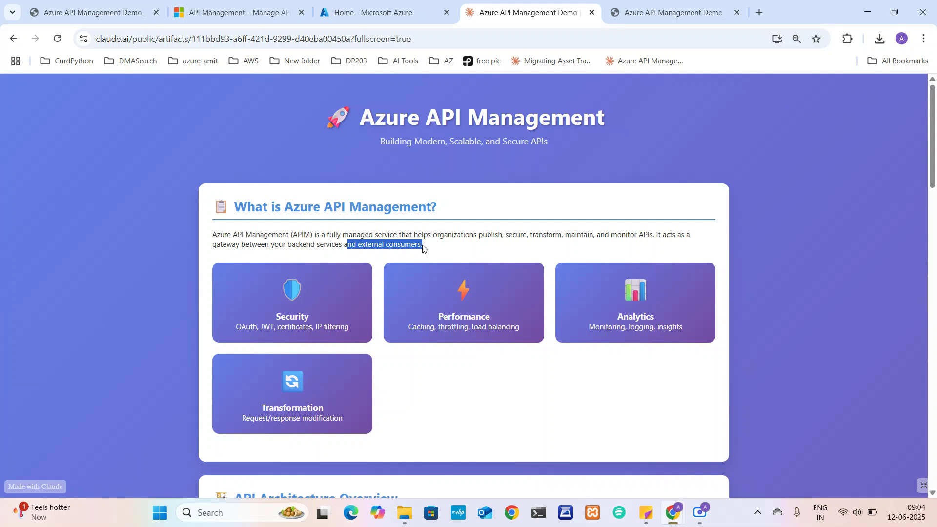
left_click(397, 246)
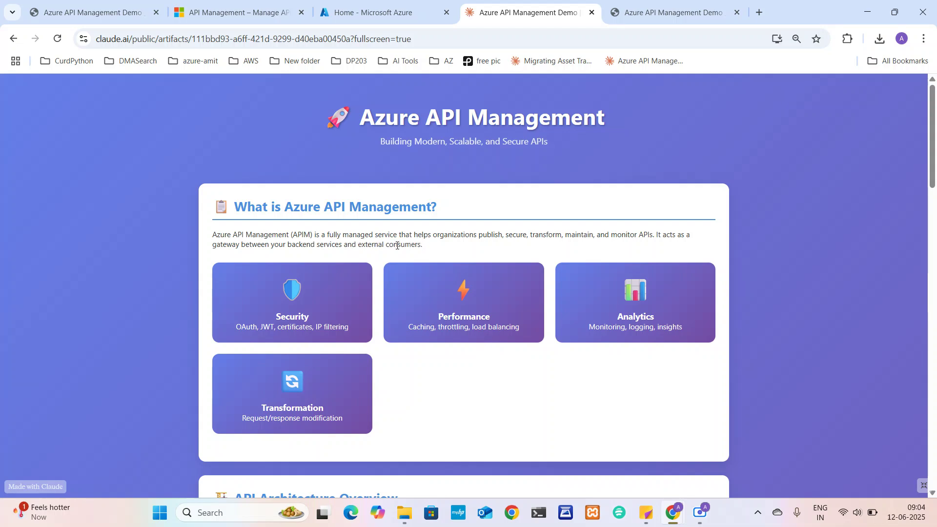
left_click_drag(374, 244, 418, 244)
left_click(363, 243)
left_click_drag(362, 243, 423, 247)
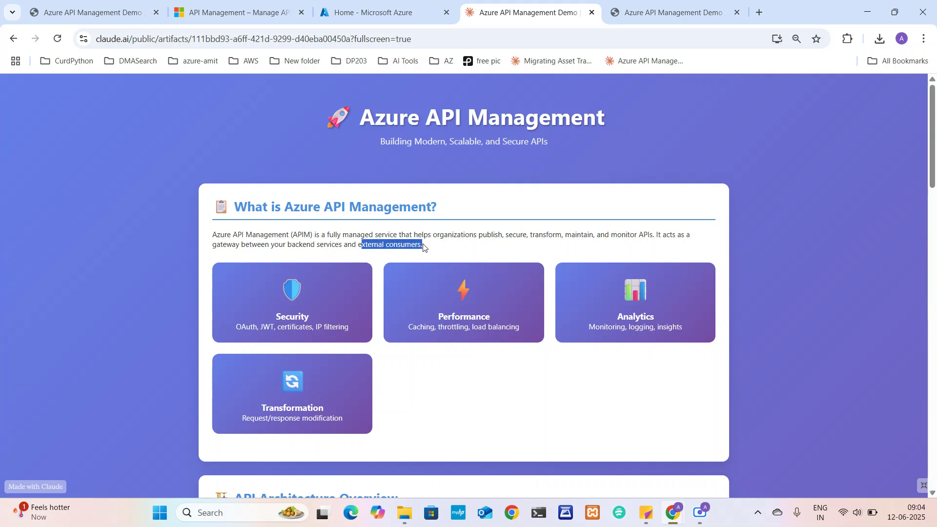
left_click_drag(217, 236, 429, 248)
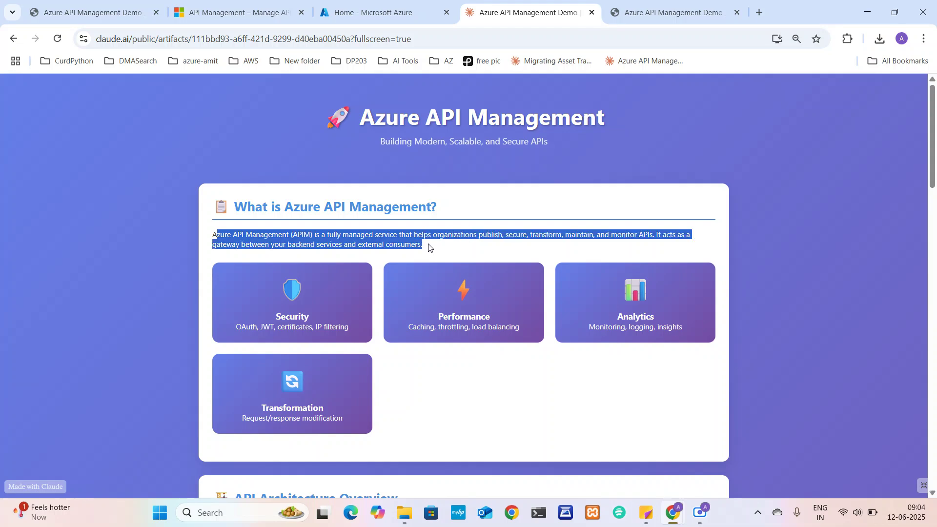
left_click(428, 245)
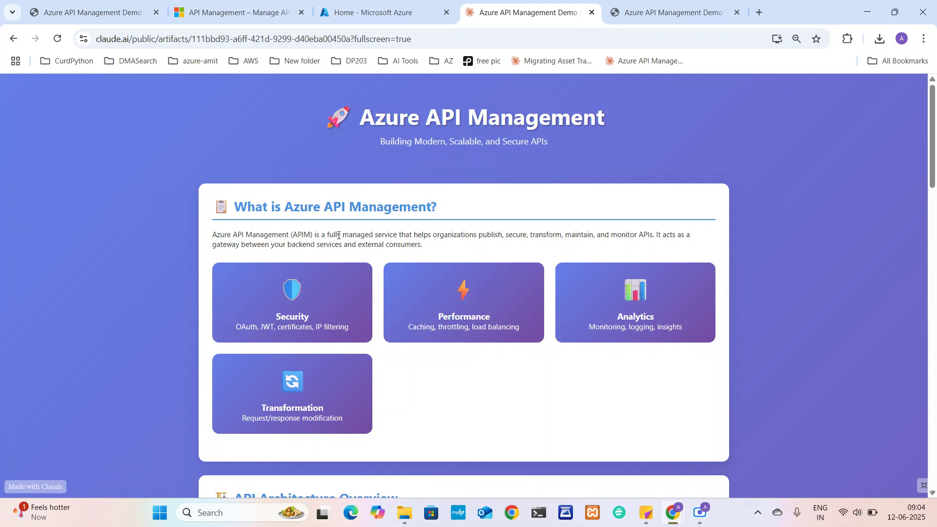
Highlight the Security card text and 'Azure API' in the section heading
scroll(312, 273, "down", 1)
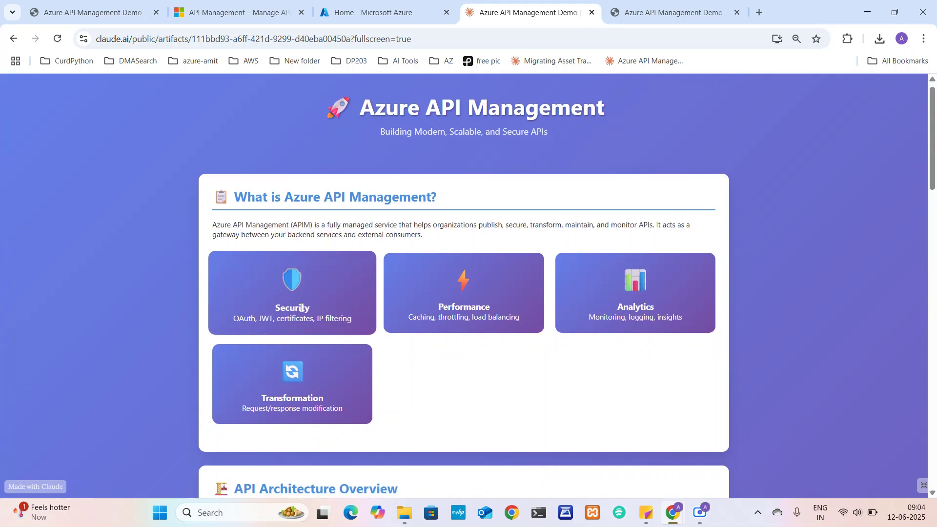
left_click_drag(251, 305, 347, 318)
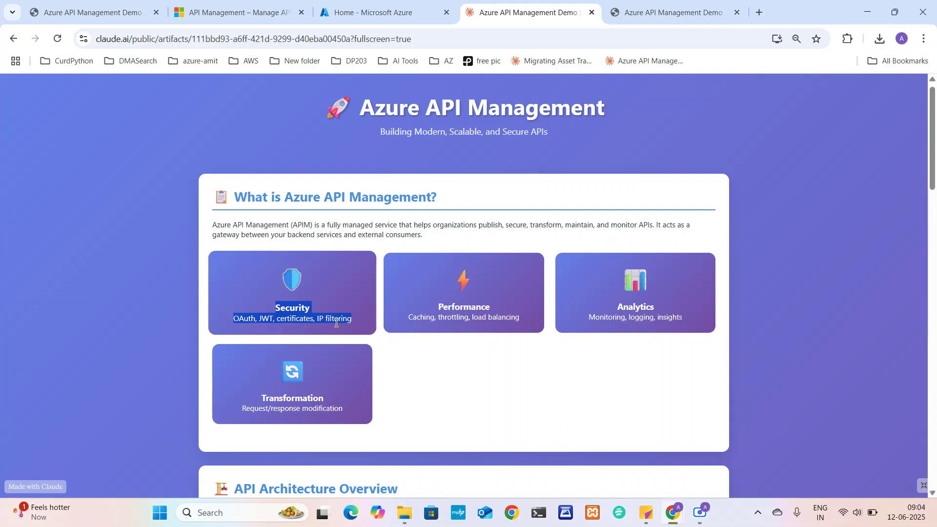
left_click(327, 294)
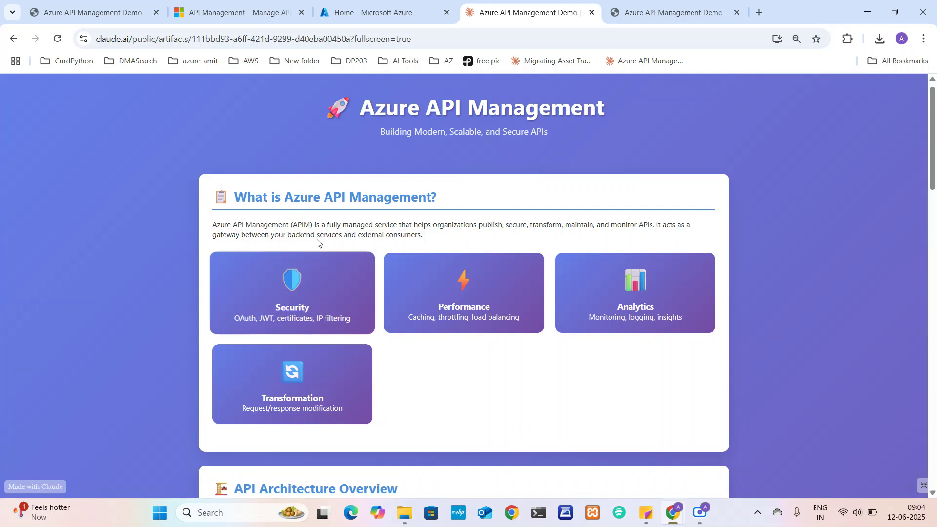
left_click_drag(293, 198, 356, 203)
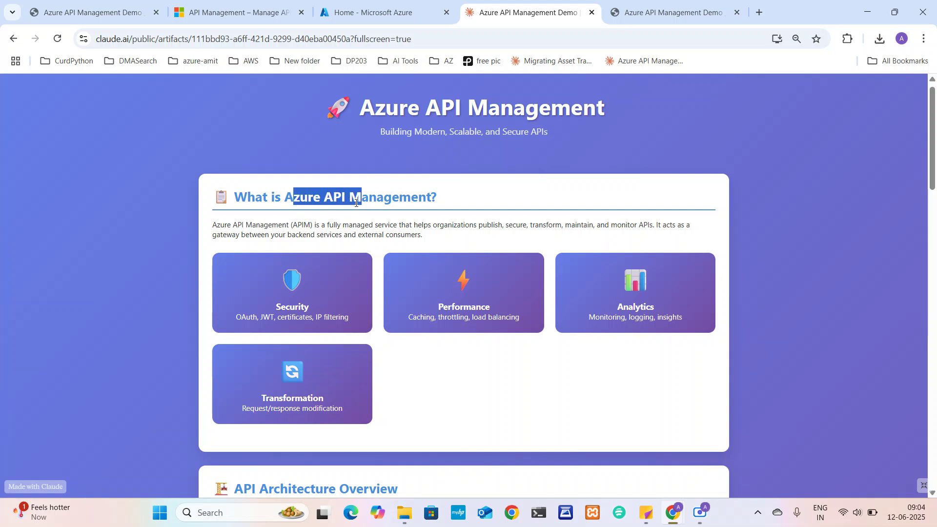
left_click(451, 300)
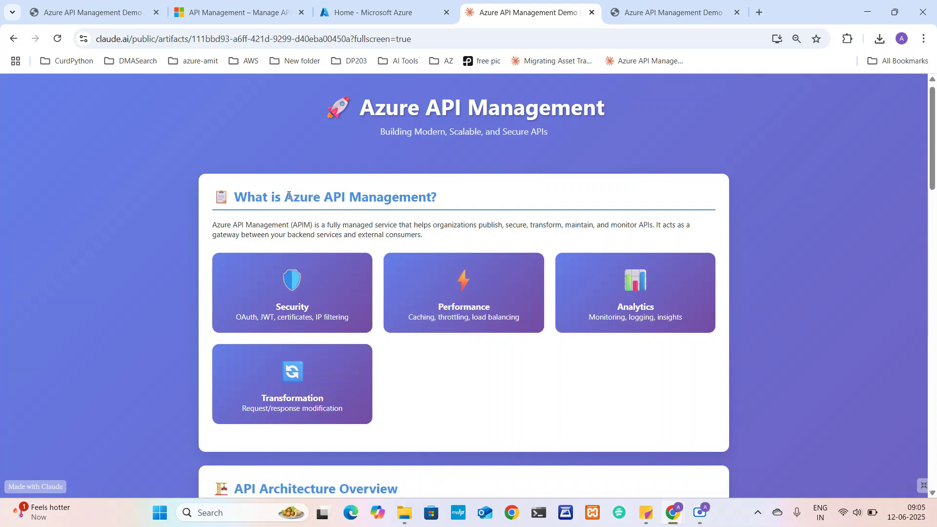
left_click_drag(285, 196, 344, 198)
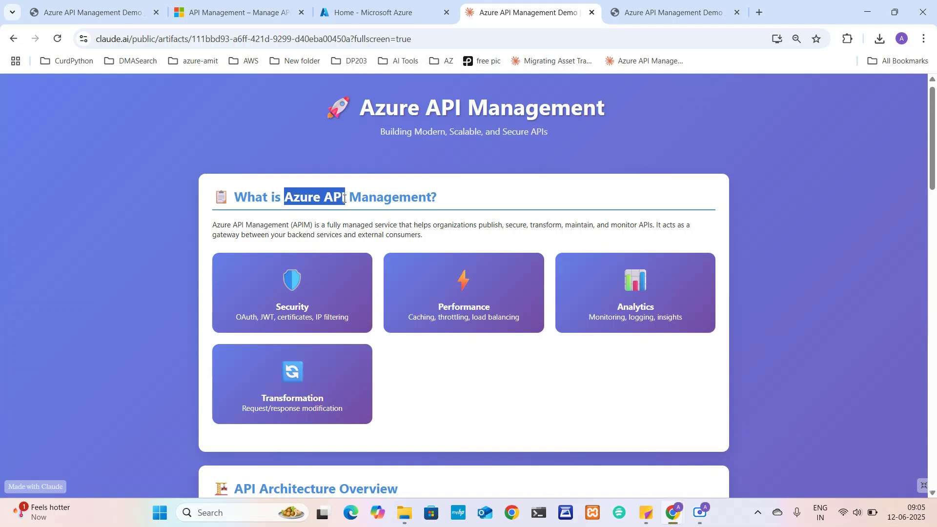
left_click(419, 318)
Highlight 'load balancing' in the Performance card and 'API Management' in the heading
left_click_drag(419, 318, 515, 323)
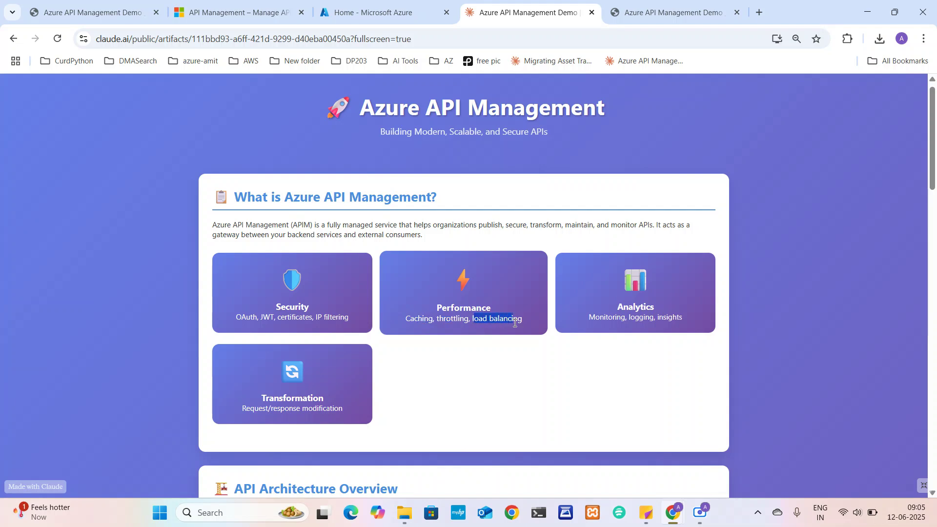
left_click_drag(285, 196, 346, 196)
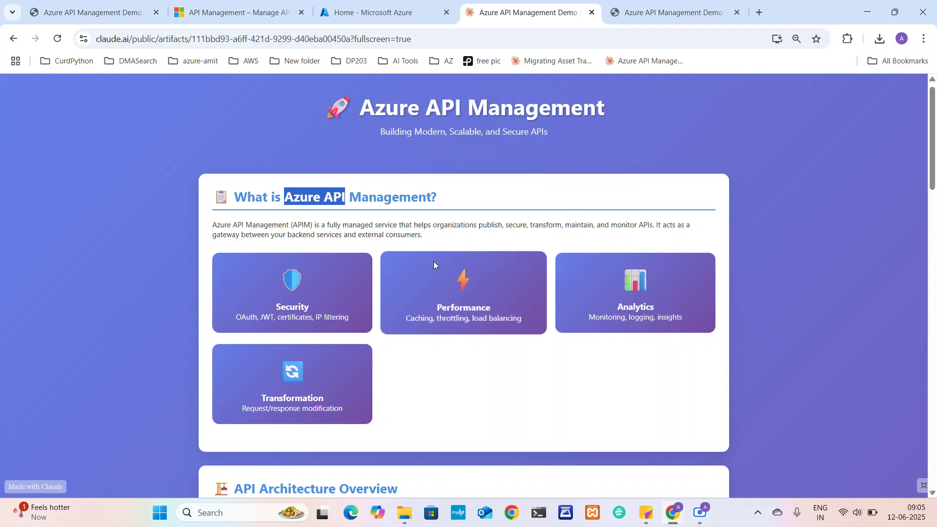
left_click_drag(474, 321, 524, 320)
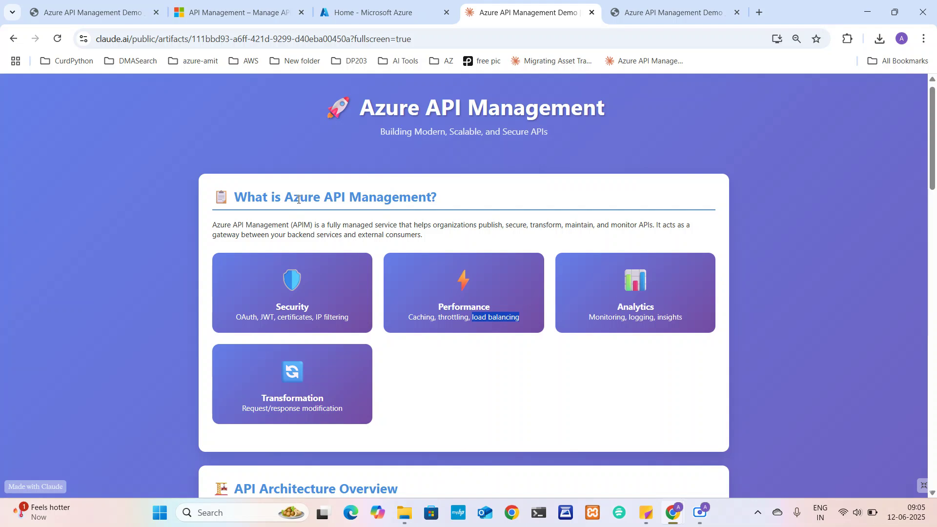
left_click_drag(298, 199, 395, 209)
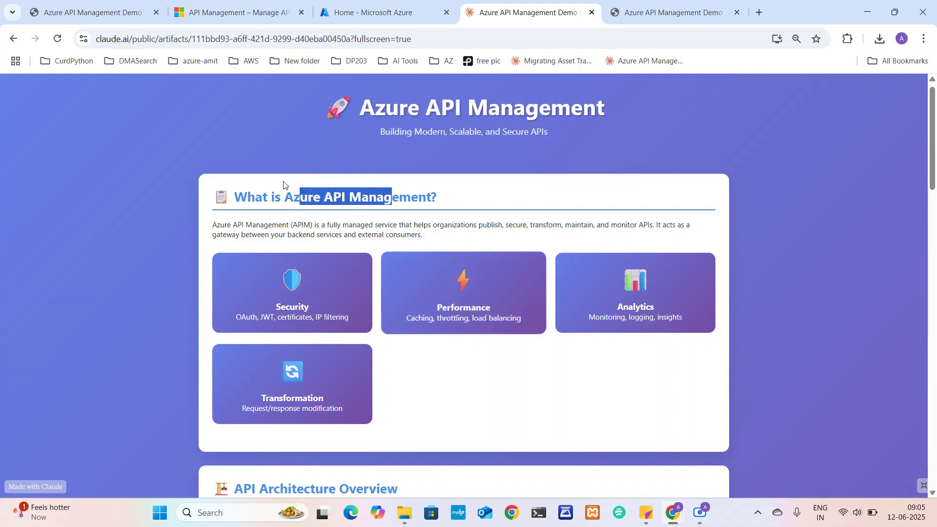
left_click(291, 195)
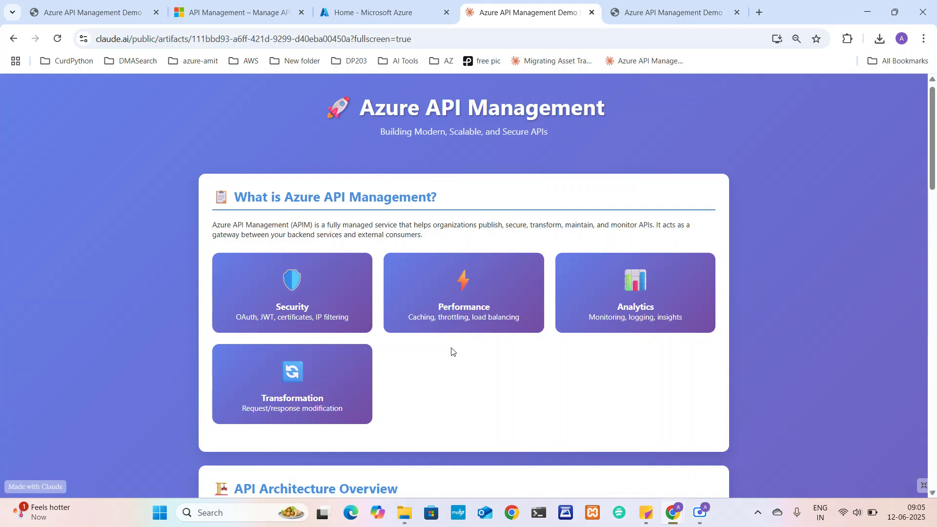
Highlight 'API', 'Management?' and finally the whole 'What is Azure API Management?' heading
scroll(449, 350, "down", 1)
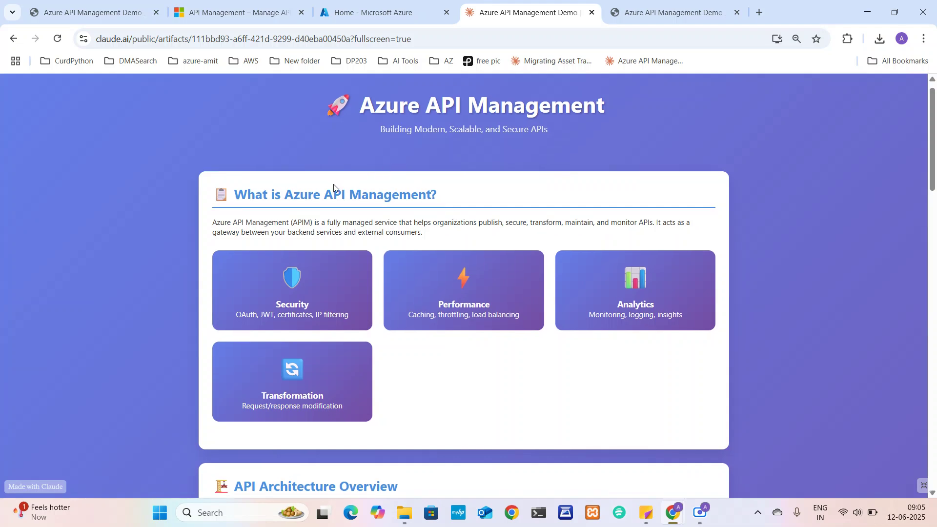
left_click_drag(339, 194, 345, 195)
left_click(361, 195)
left_click_drag(345, 195, 437, 198)
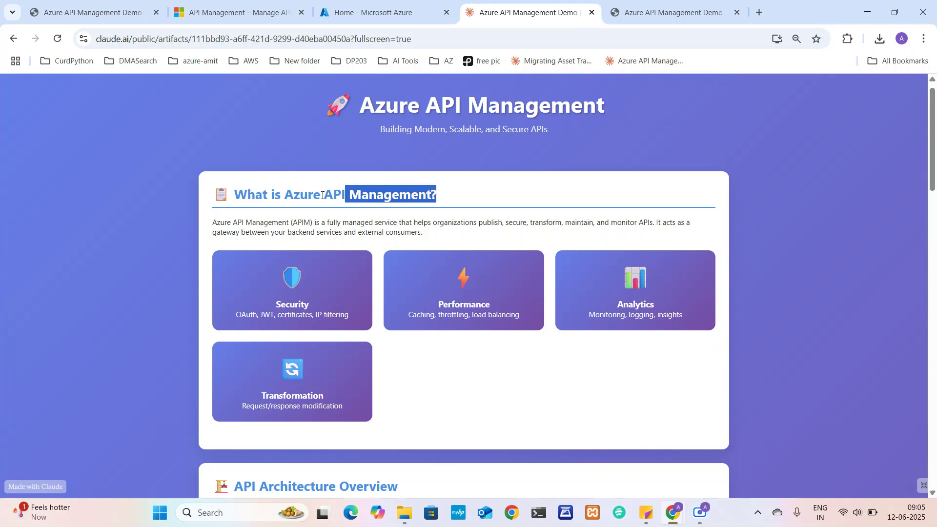
left_click_drag(322, 196, 410, 201)
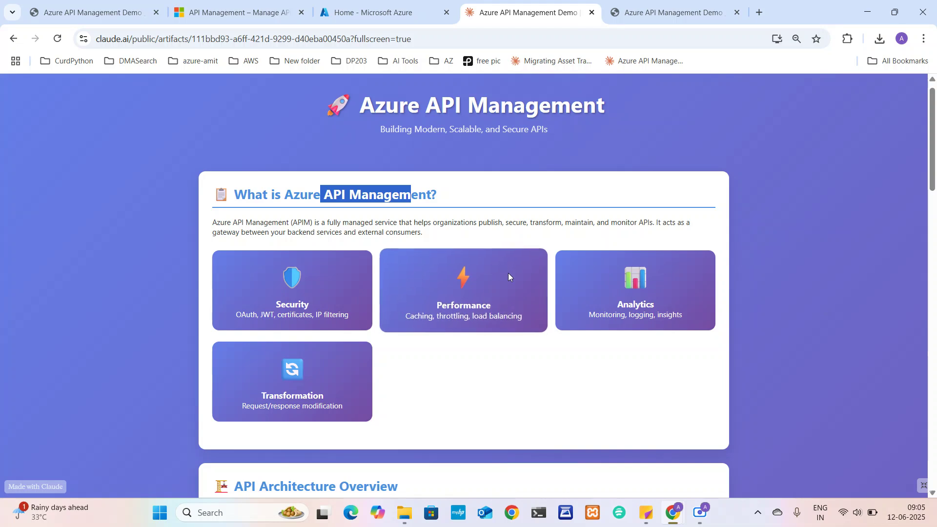
left_click(444, 196)
left_click_drag(443, 197, 240, 193)
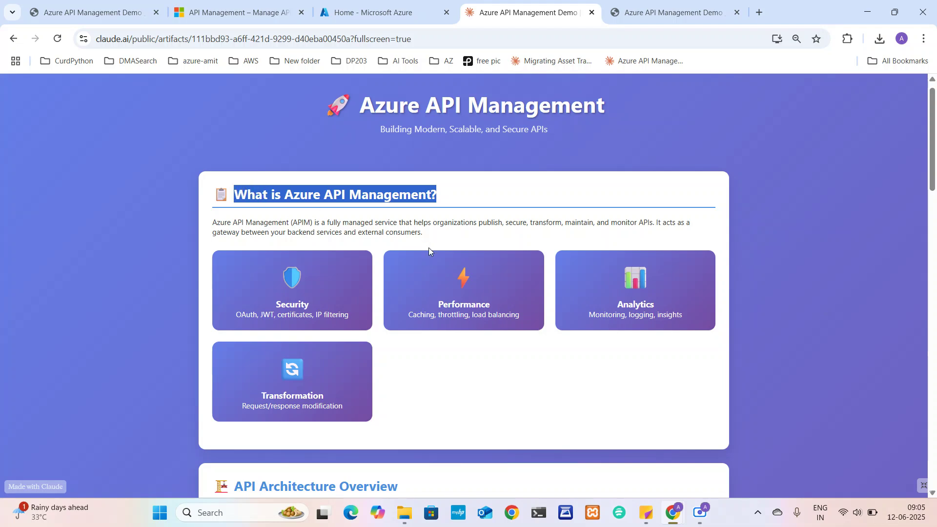
Scroll down to the API Architecture Overview and bring up the Scre.io recorder window
scroll(521, 368, "down", 1)
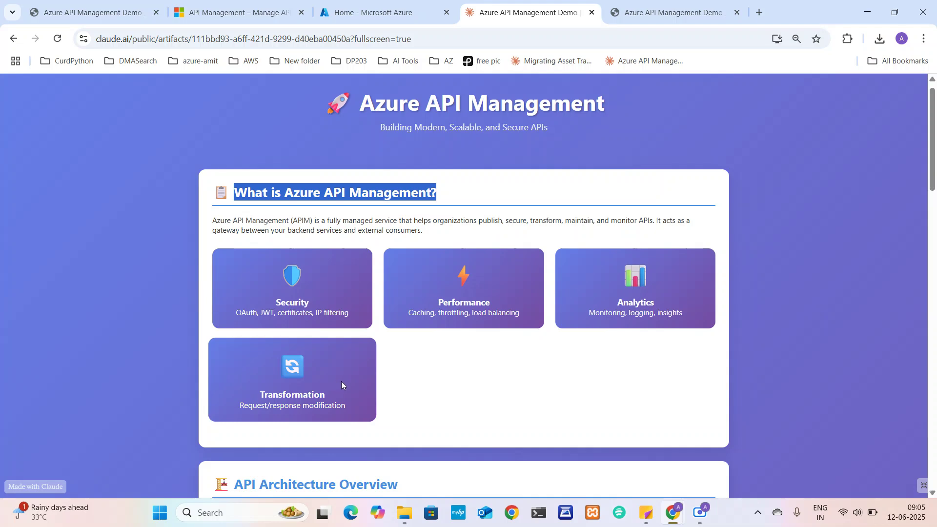
scroll(431, 399, "down", 1)
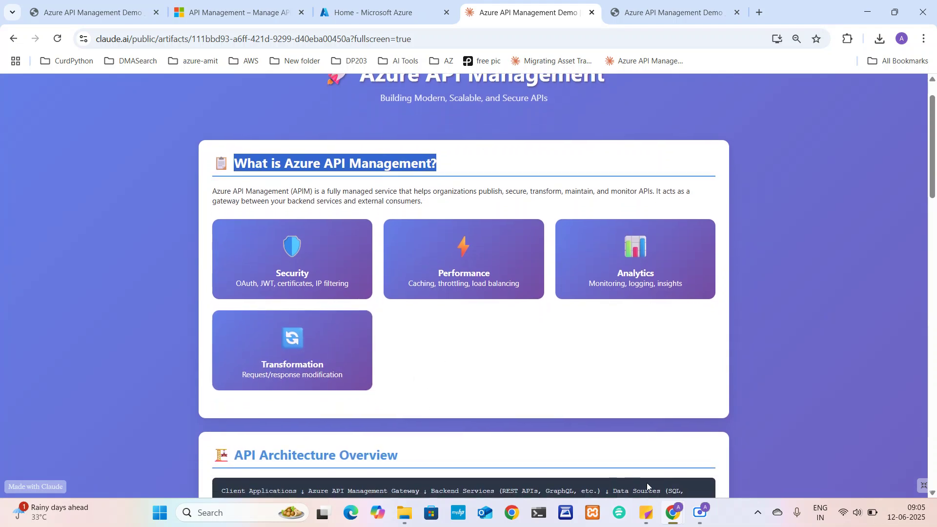
left_click(701, 511)
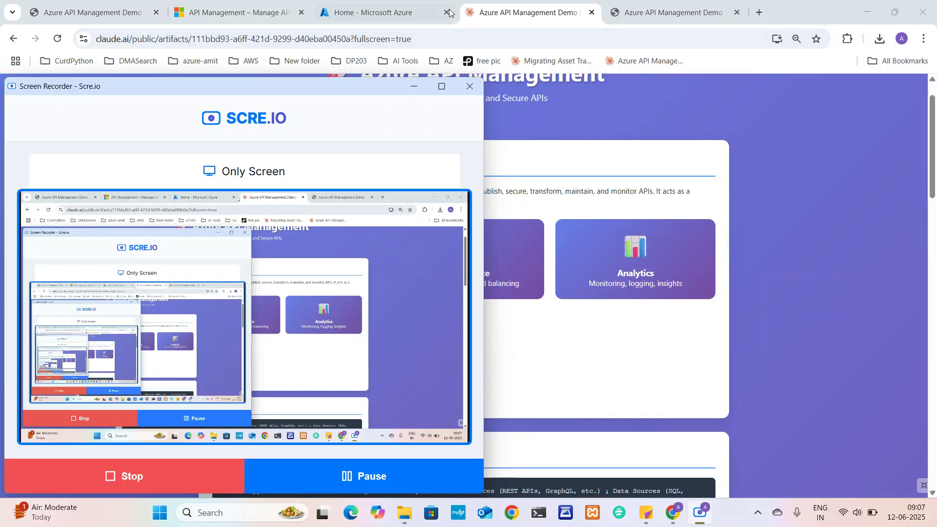
Minimize the Scre.io recorder window so the Claude explainer page is uncovered
left_click(414, 85)
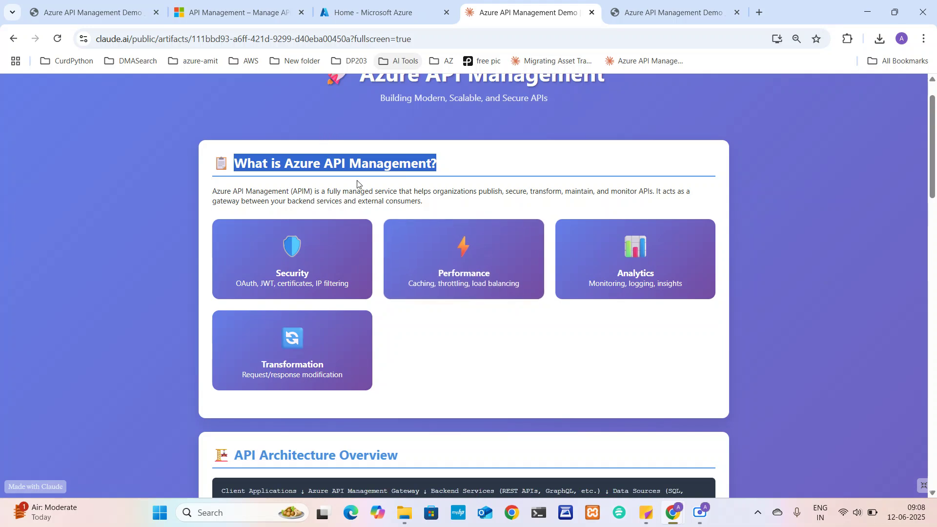
Highlight the Client Applications → Gateway → Backend Services flow, then the Sample API Endpoints heading
scroll(481, 189, "down", 2)
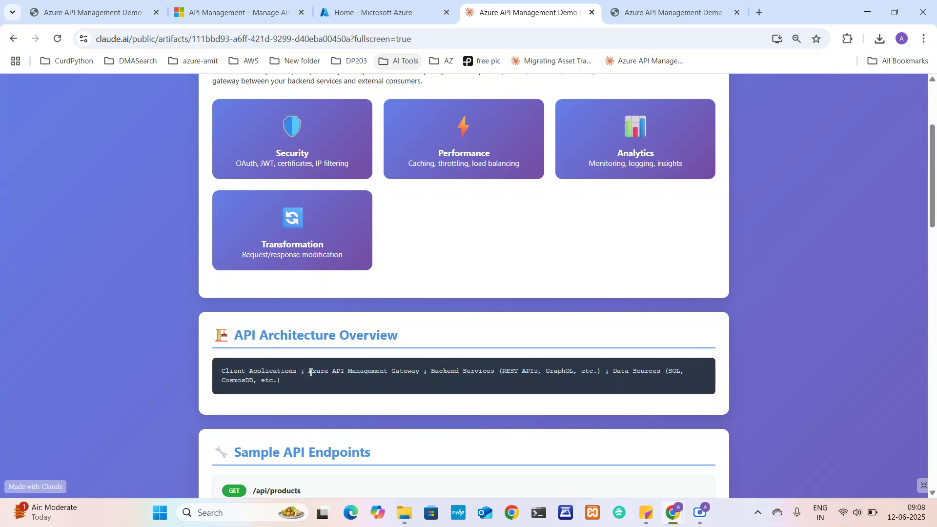
left_click_drag(311, 374, 641, 370)
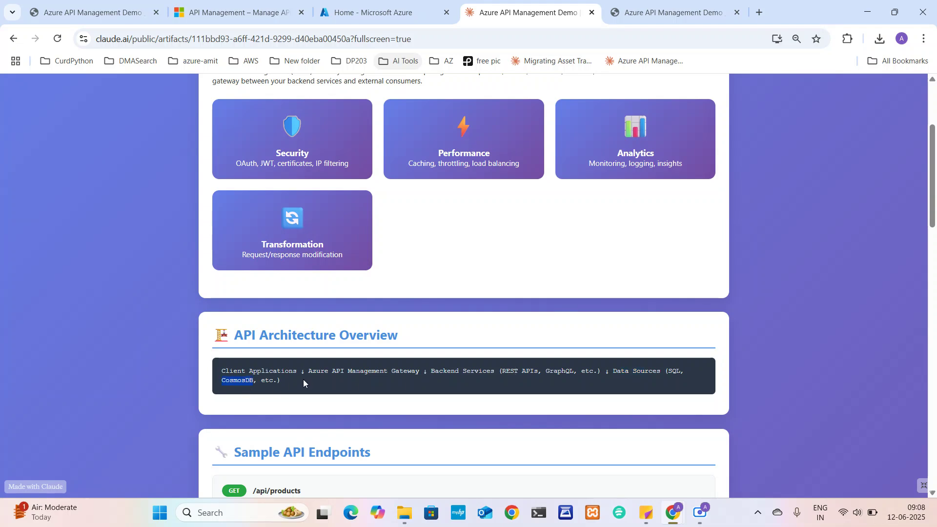
left_click_drag(303, 379, 216, 371)
scroll(216, 371, "down", 4)
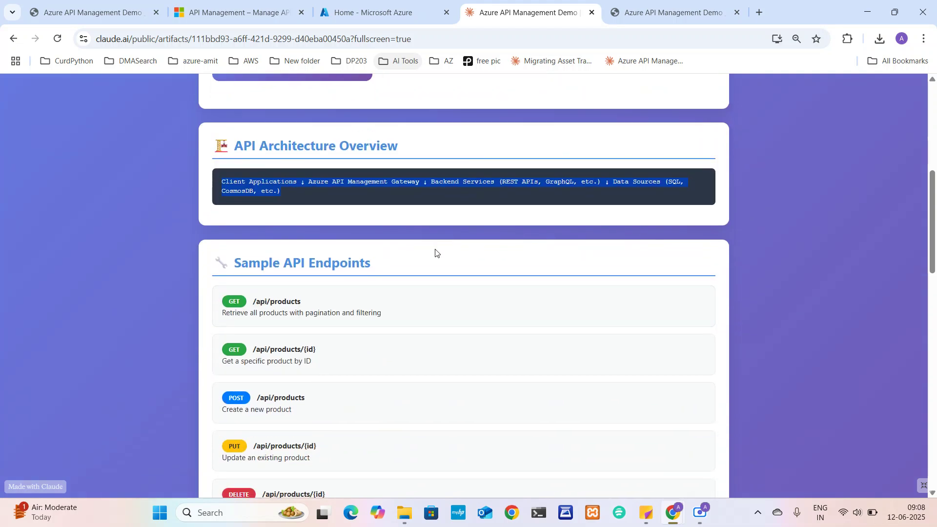
left_click_drag(293, 259, 369, 262)
scroll(370, 262, "down", 1)
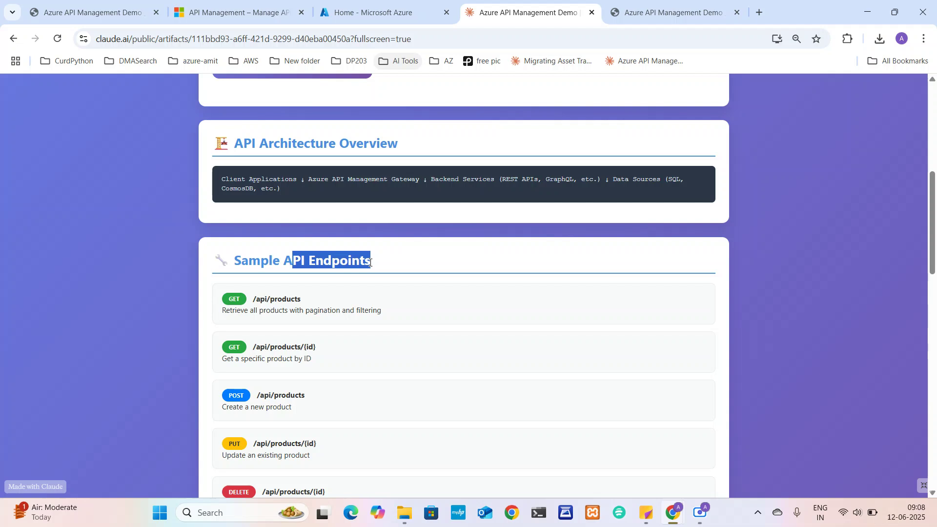
scroll(369, 263, "down", 1)
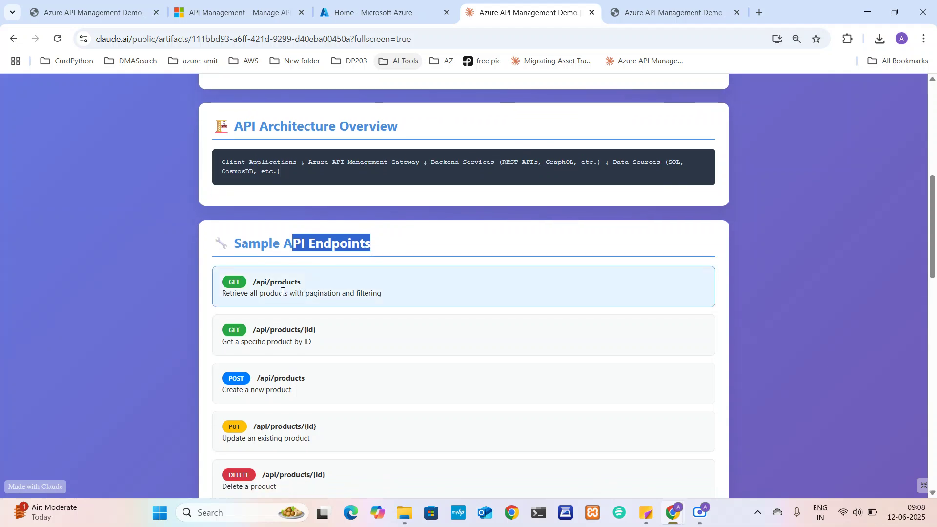
left_click_drag(257, 281, 308, 283)
scroll(307, 282, "down", 1)
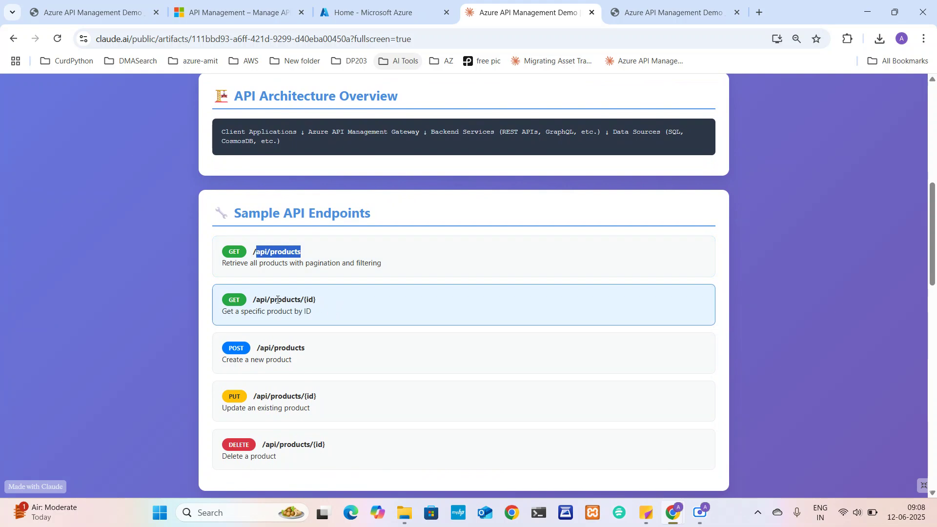
left_click_drag(255, 299, 321, 305)
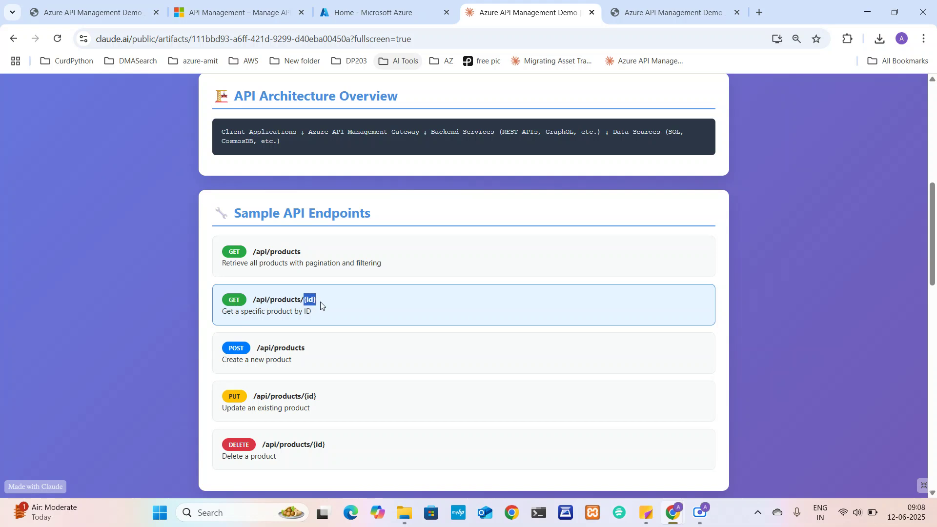
scroll(321, 305, "down", 1)
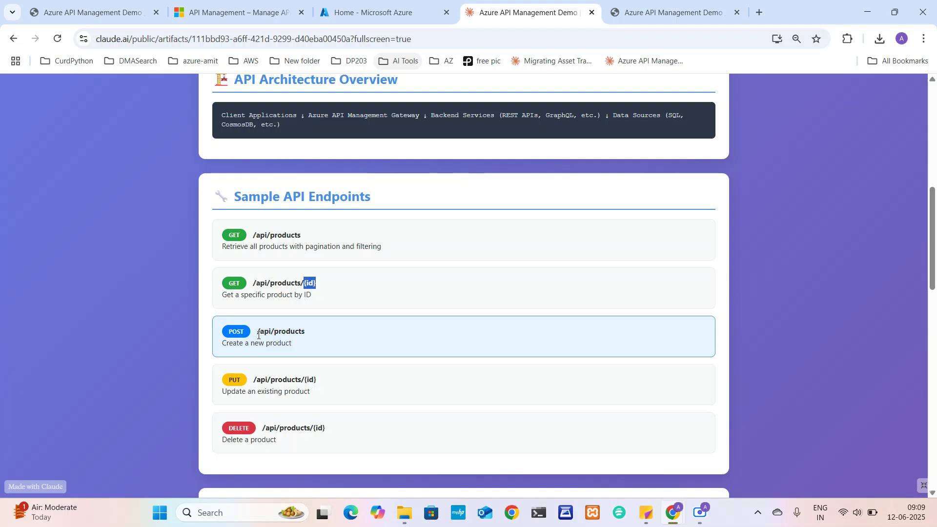
left_click_drag(264, 333, 312, 336)
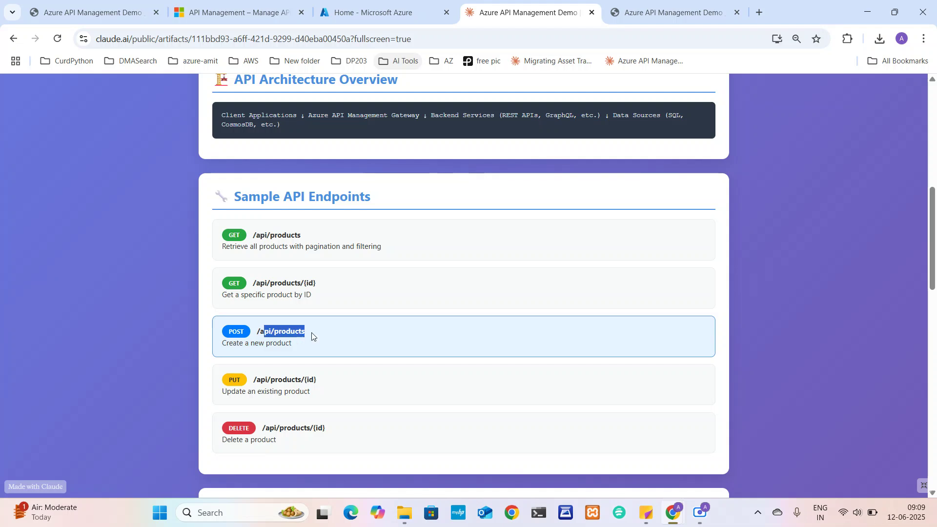
scroll(312, 337, "down", 1)
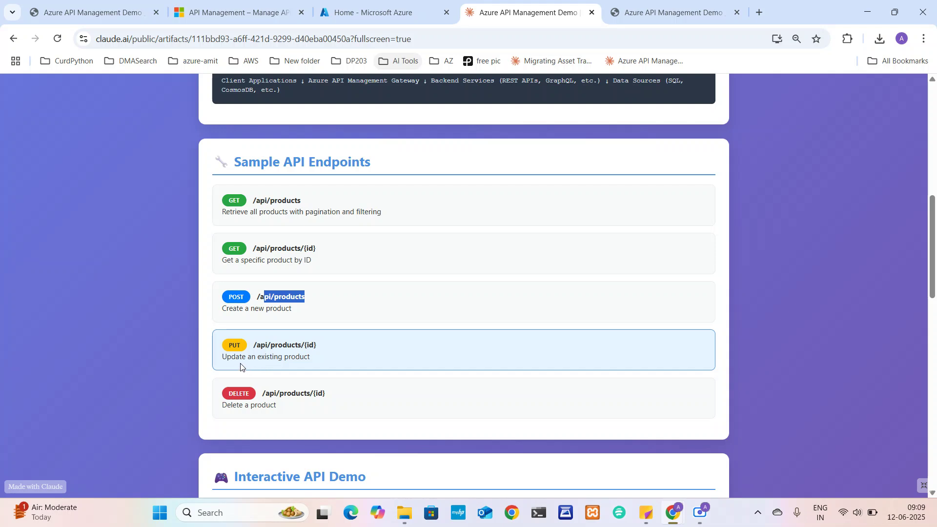
left_click_drag(254, 360, 320, 352)
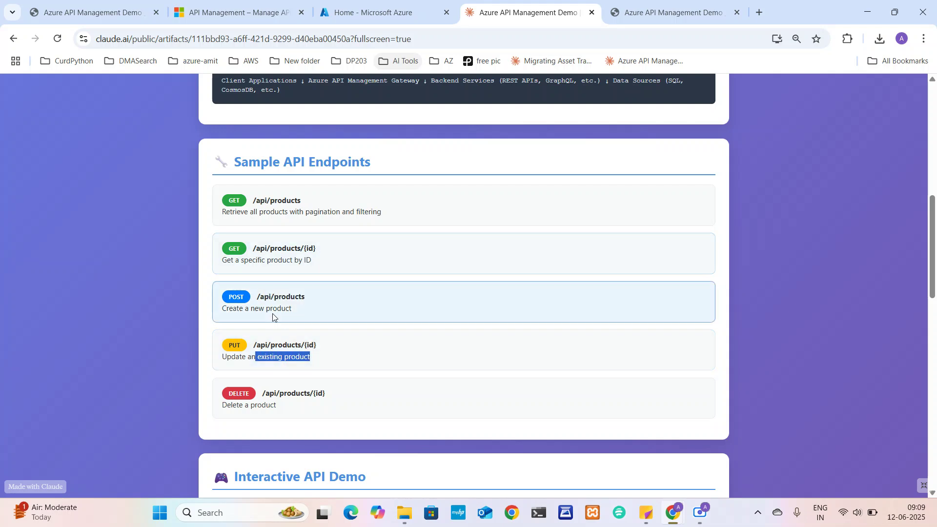
left_click_drag(318, 249, 307, 250)
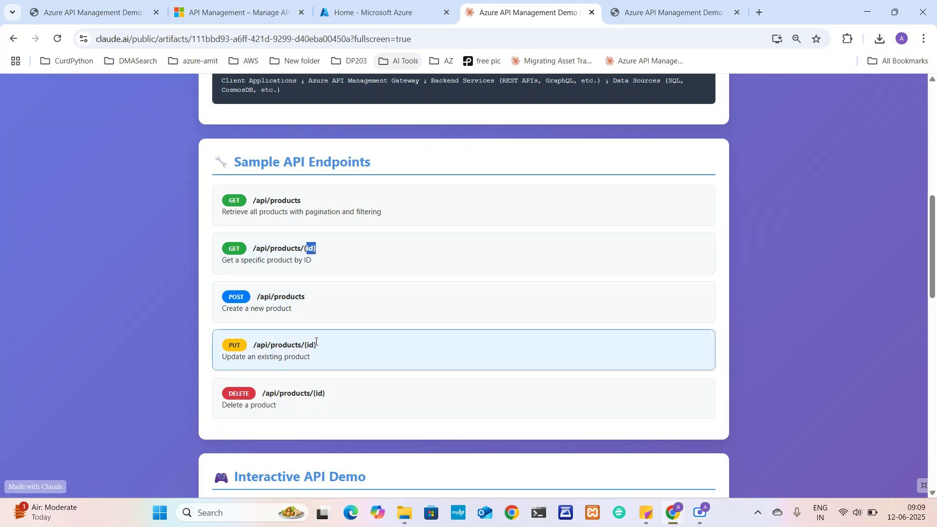
left_click_drag(317, 345, 308, 345)
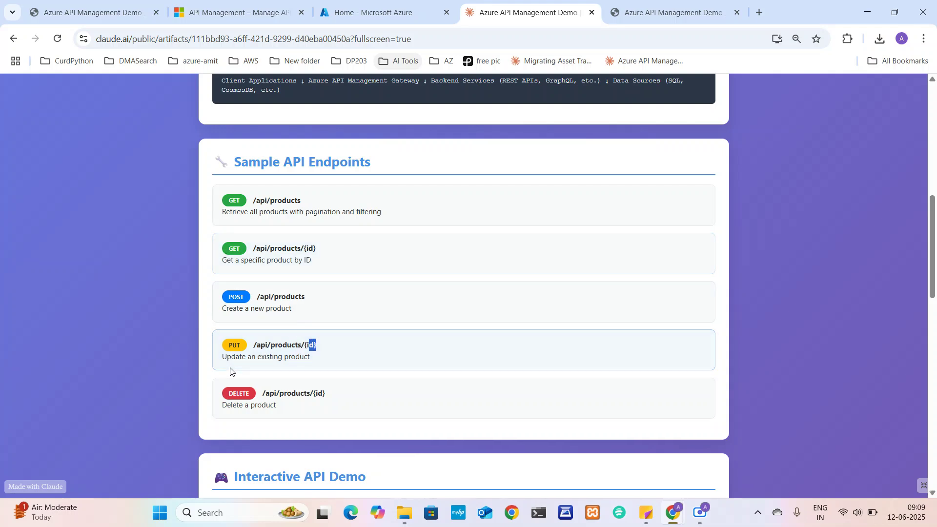
left_click(312, 357)
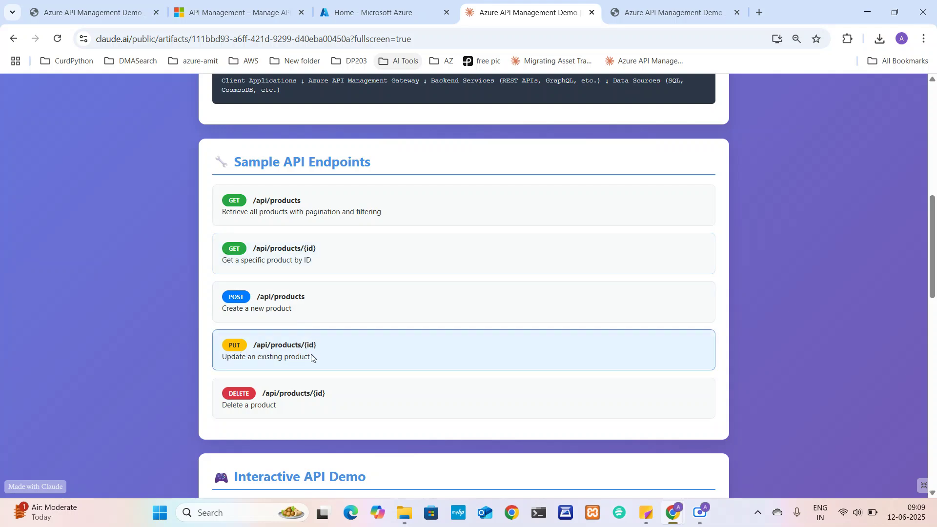
left_click_drag(311, 358, 298, 345)
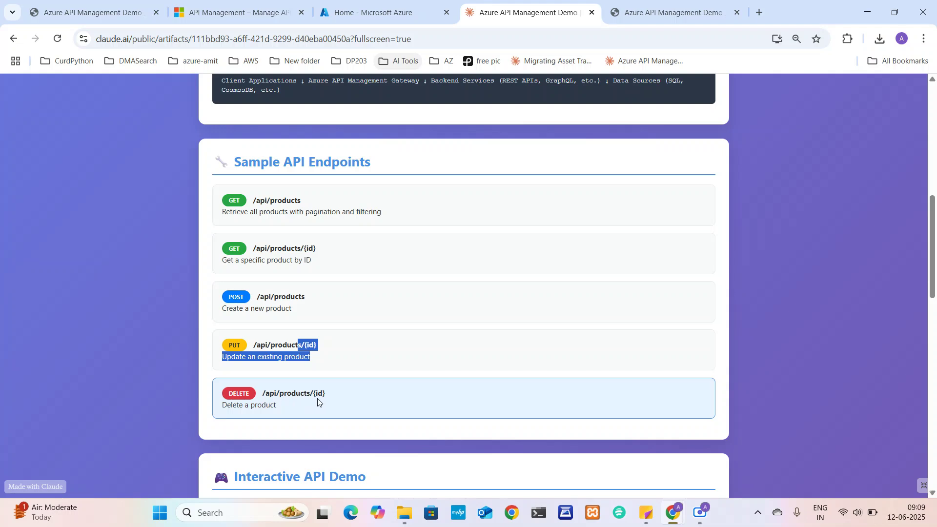
left_click_drag(324, 395, 416, 168)
left_click(416, 167)
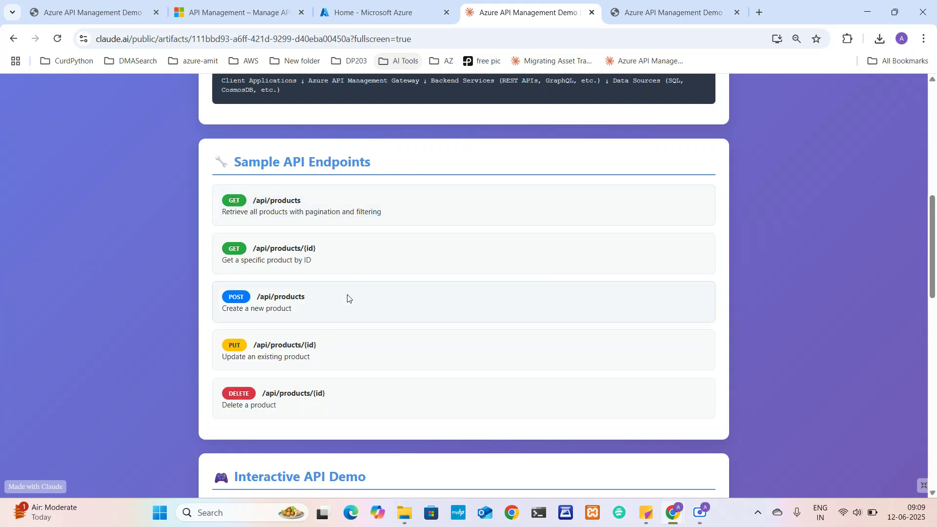
scroll(340, 318, "down", 3)
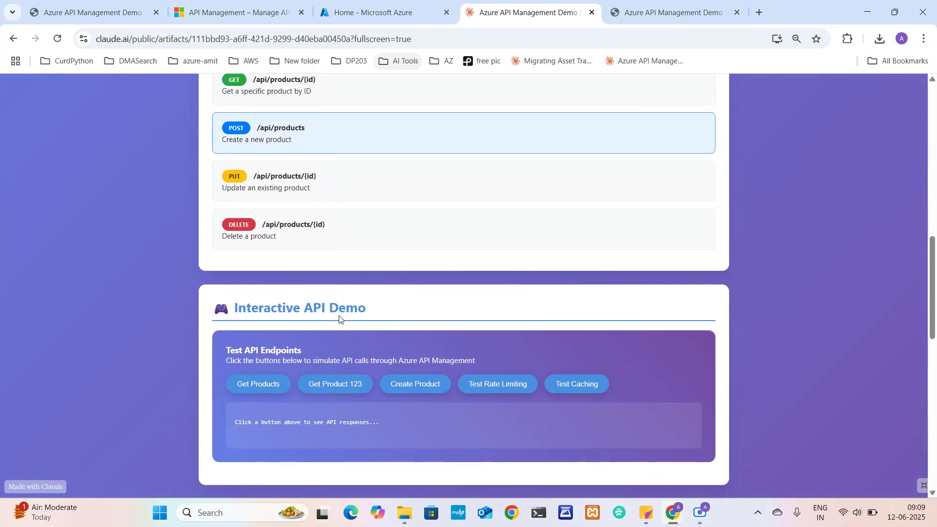
Send the simulated GET /api/products request several times and highlight its path
scroll(399, 261, "down", 2)
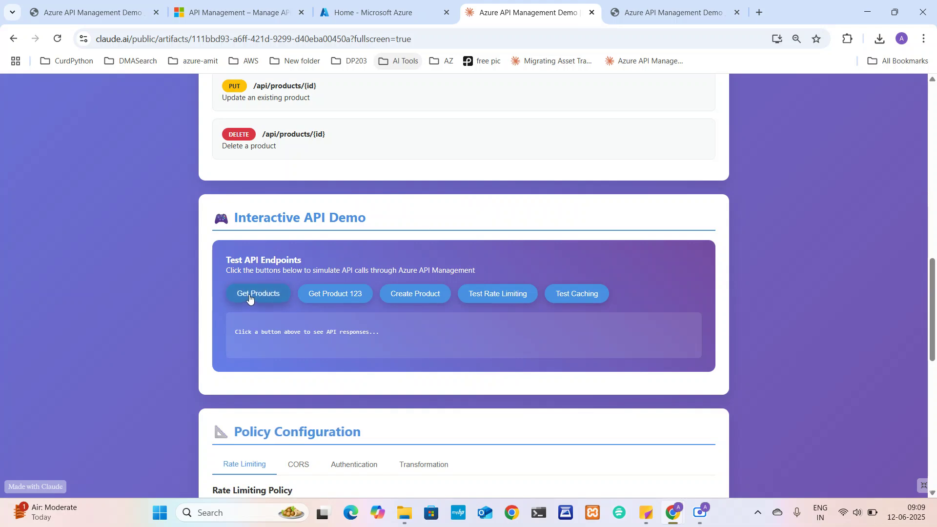
left_click(249, 299)
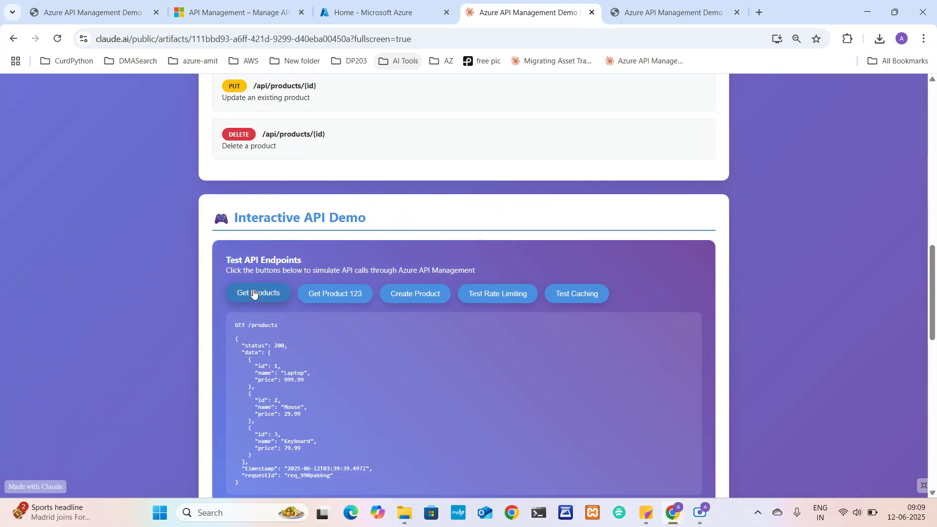
left_click(252, 294)
scroll(253, 293, "up", 2)
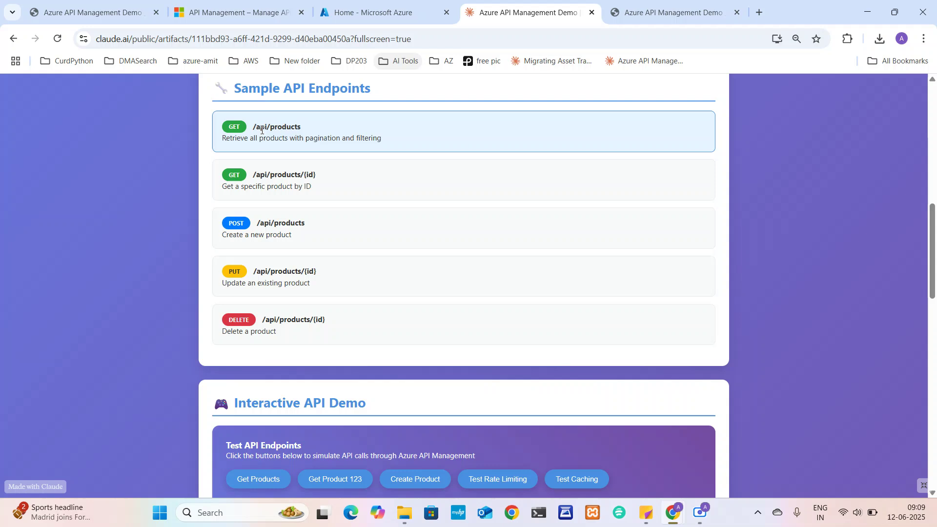
left_click_drag(258, 128, 290, 129)
scroll(305, 130, "down", 4)
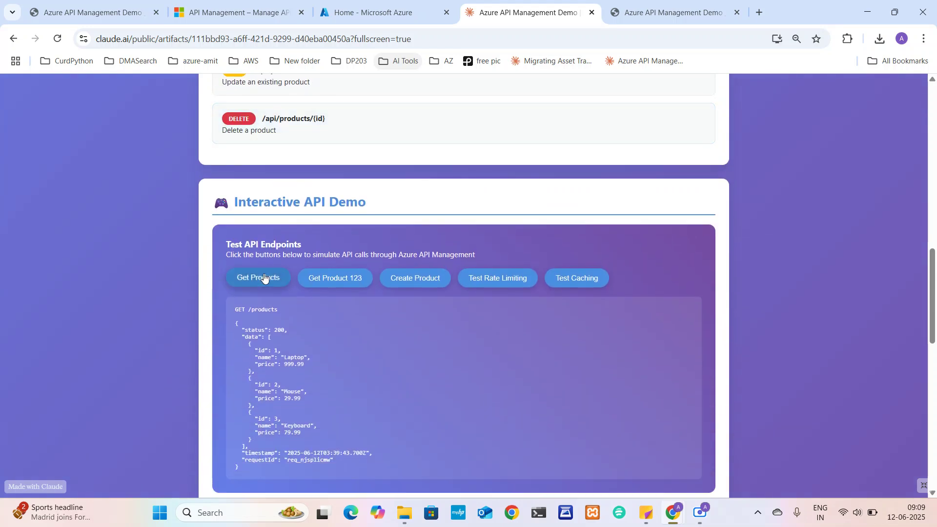
left_click(263, 278)
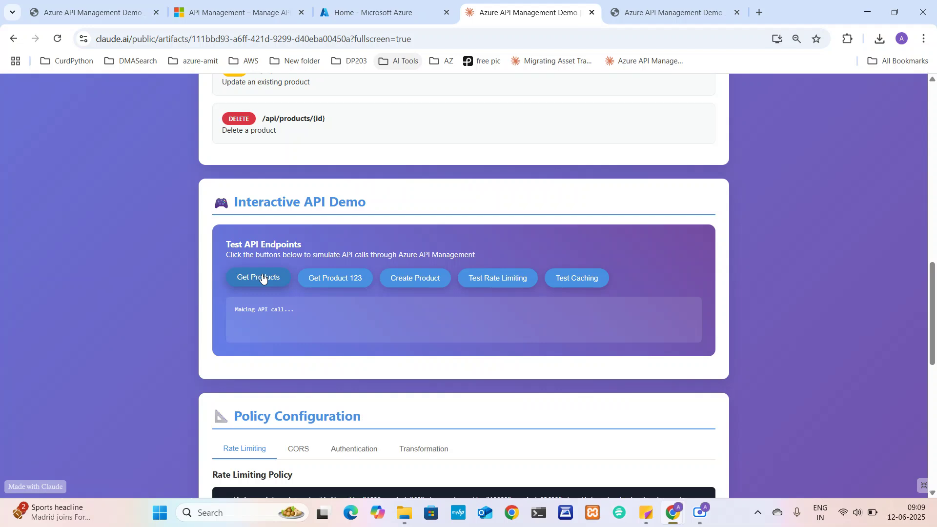
scroll(273, 281, "up", 4)
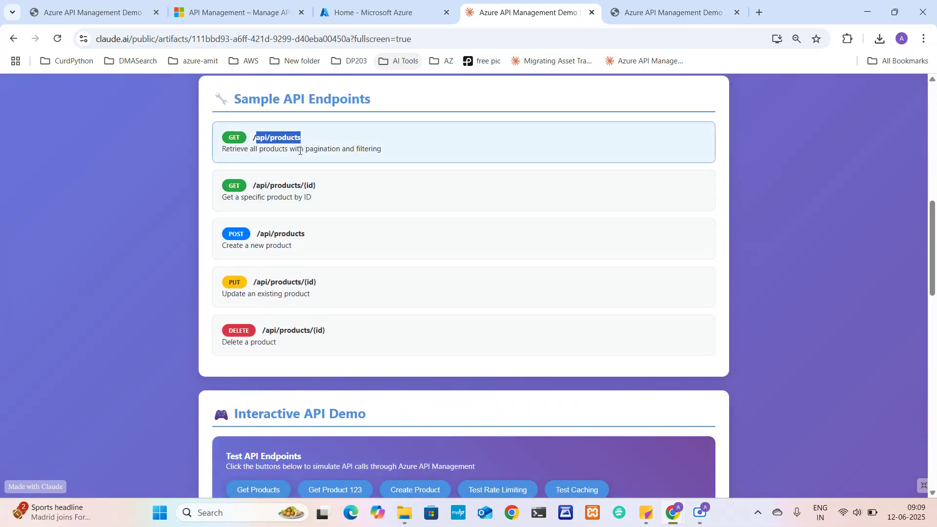
scroll(288, 278, "down", 5)
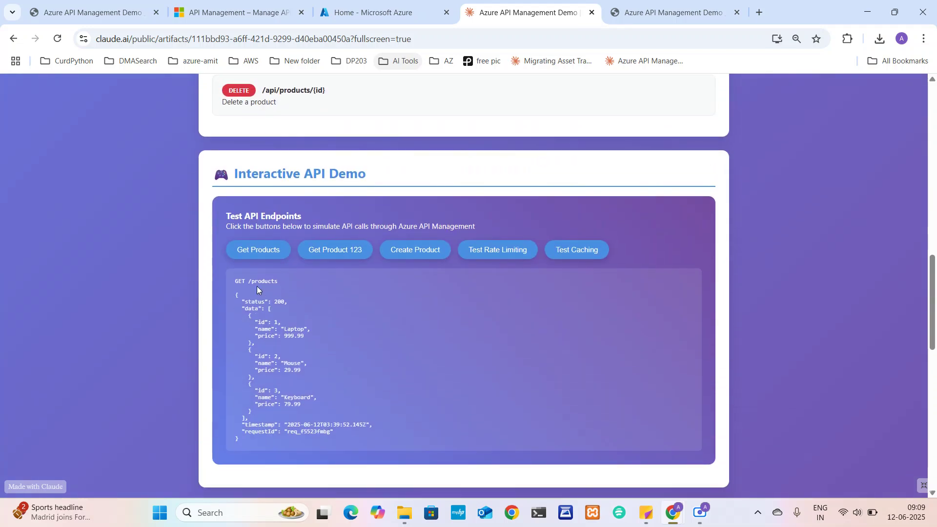
Highlight the JSON response, then the Laptop, Mouse and Keyboard product fields
left_click_drag(233, 295, 246, 448)
left_click(267, 429)
left_click_drag(257, 321, 310, 338)
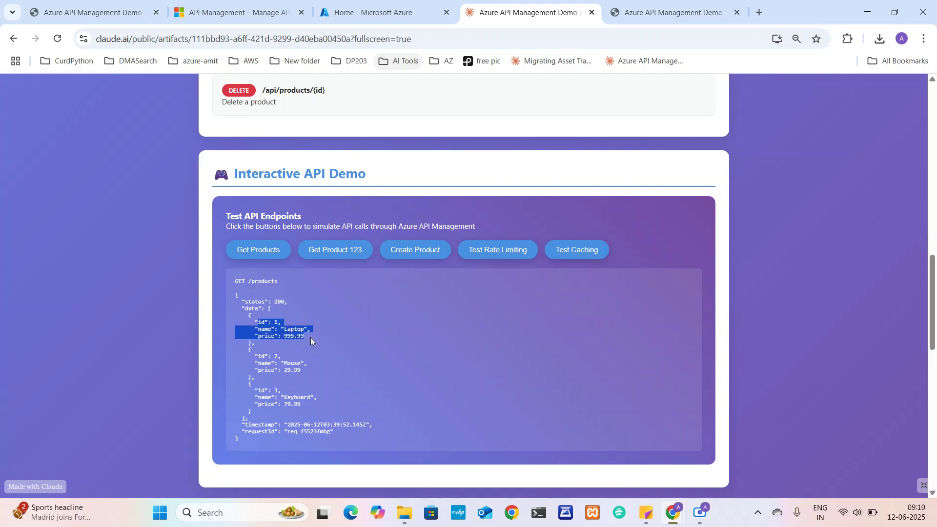
left_click_drag(260, 355, 304, 370)
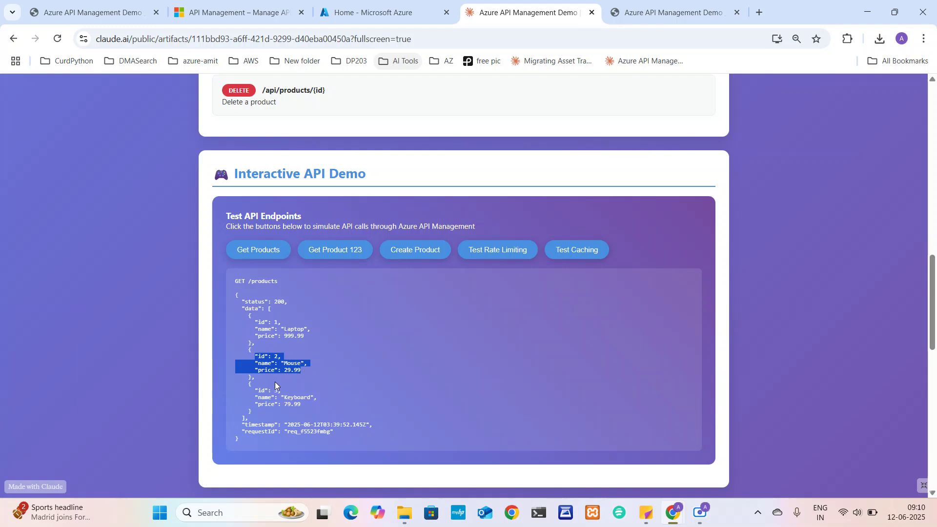
left_click(257, 390)
left_click_drag(257, 390, 300, 404)
scroll(307, 405, "up", 5)
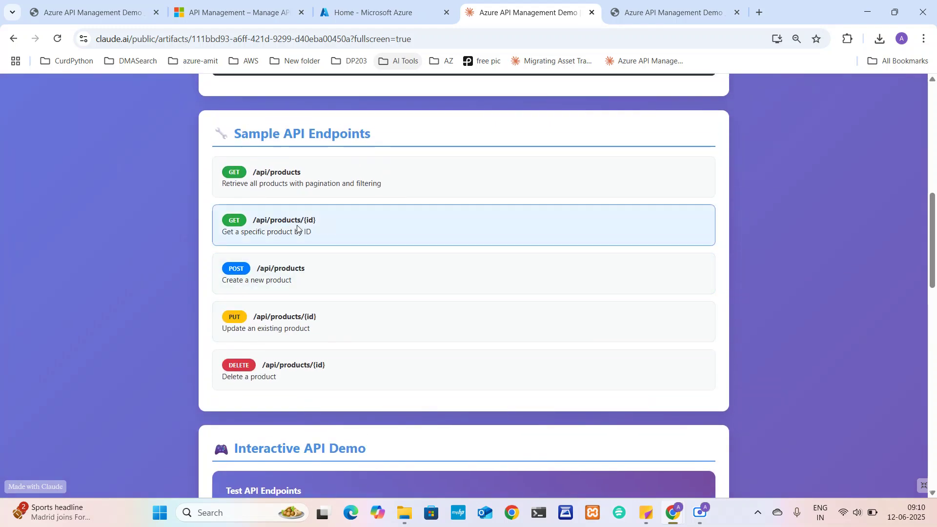
scroll(325, 229, "down", 3)
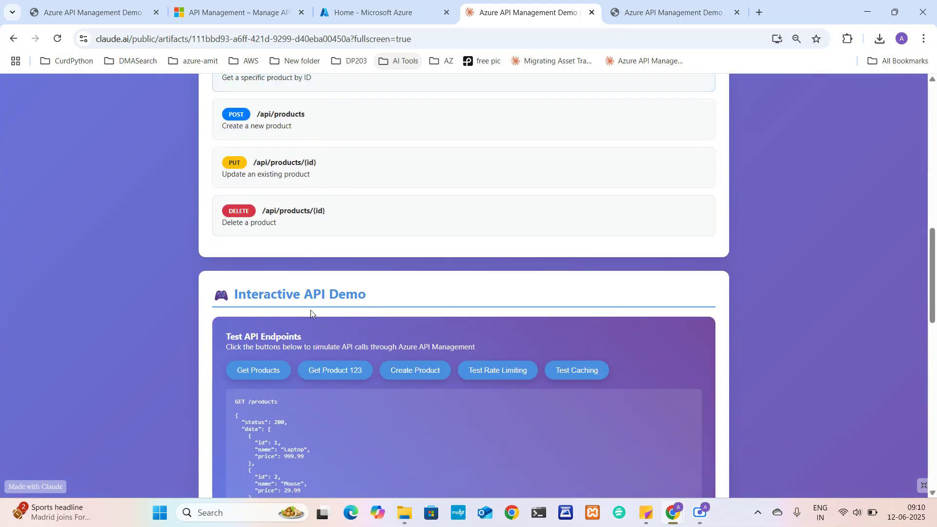
Send the simulated request for product 123 and highlight the id 123 line
left_click(333, 371)
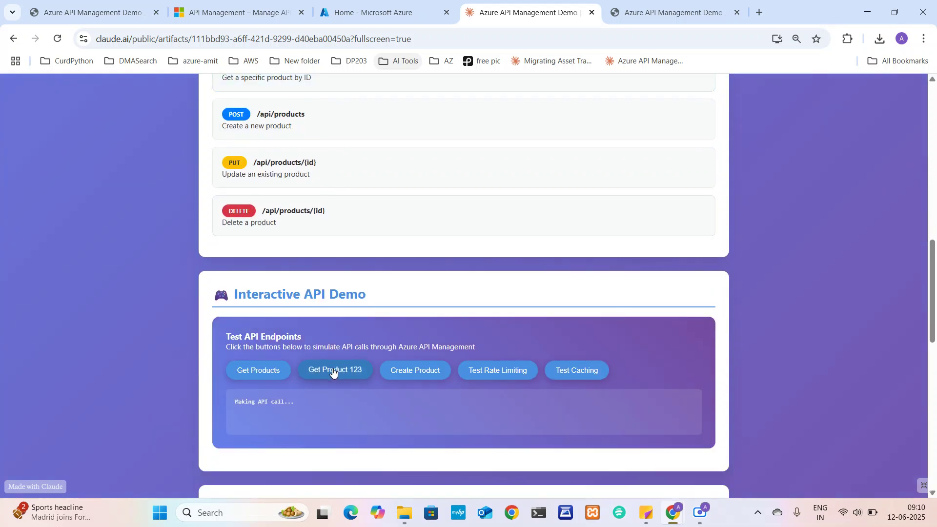
scroll(332, 373, "down", 1)
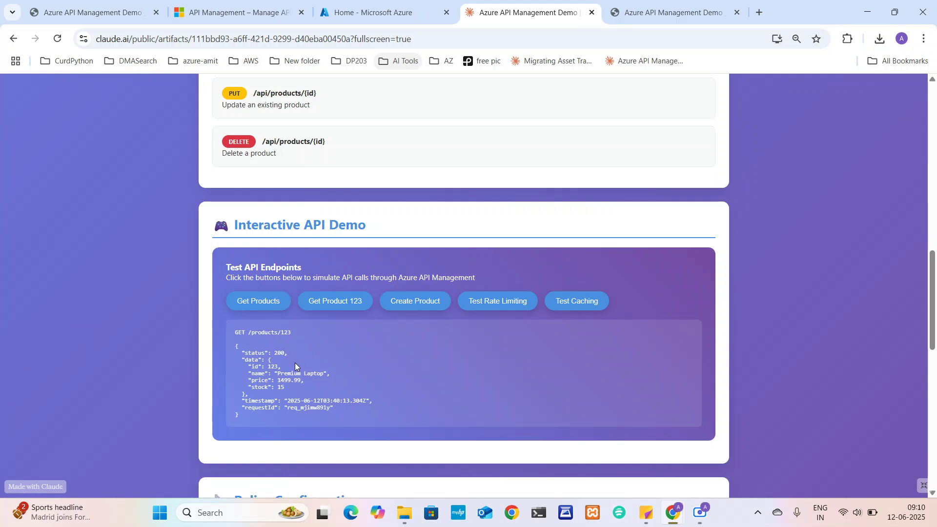
left_click_drag(248, 366, 288, 370)
scroll(287, 367, "up", 2)
scroll(350, 105, "up", 2)
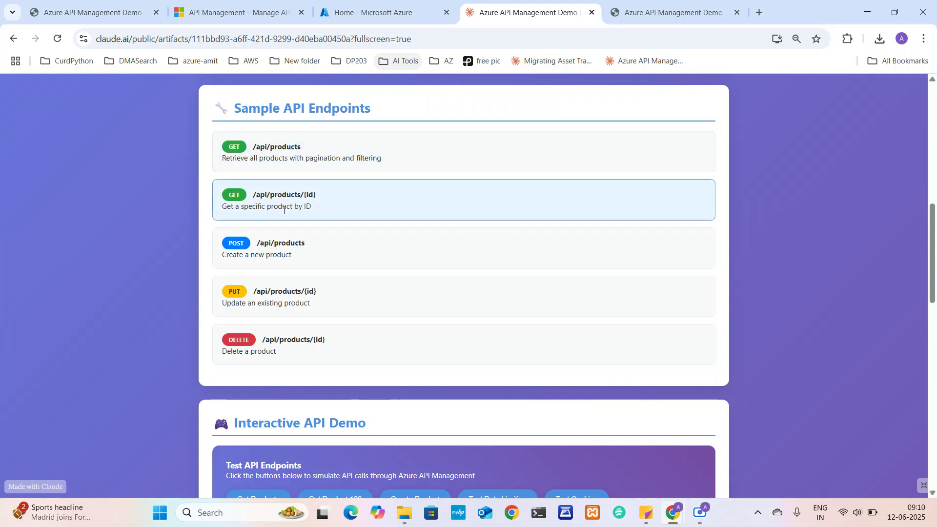
scroll(323, 210, "down", 4)
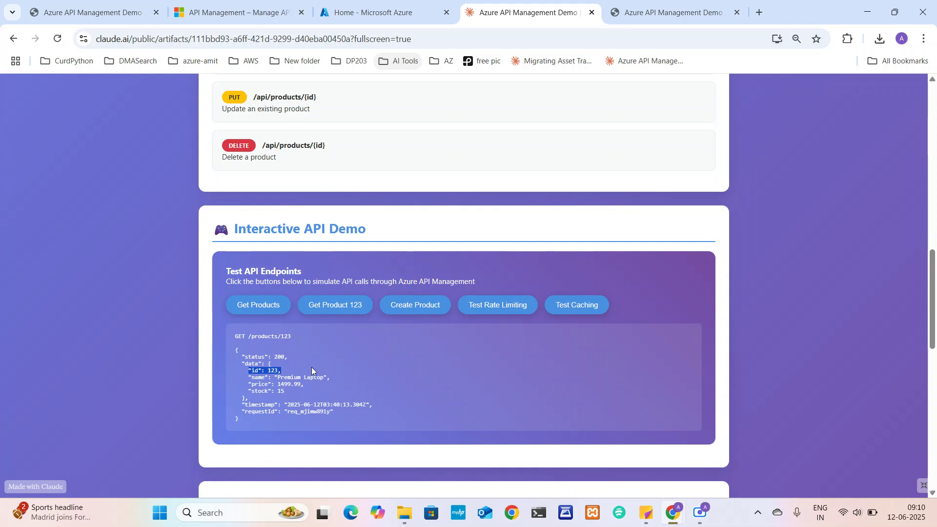
scroll(421, 306, "up", 2)
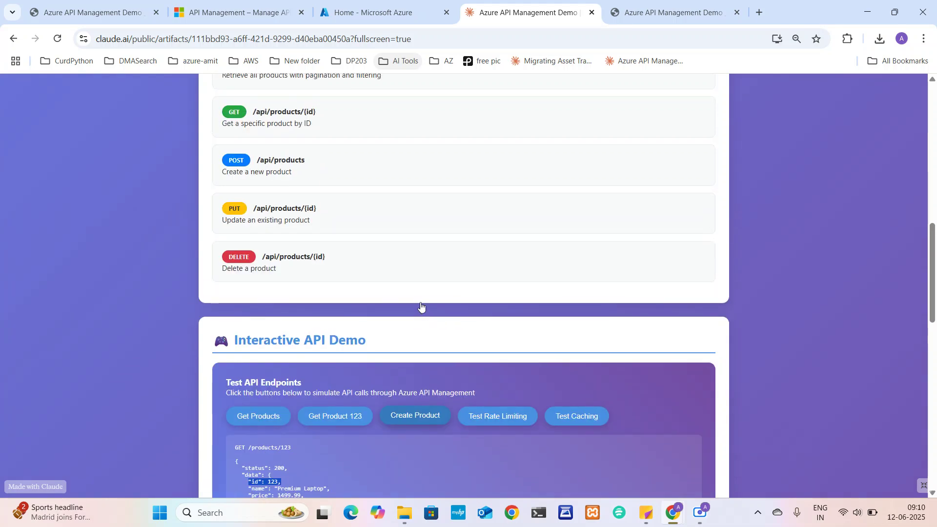
scroll(405, 342, "down", 1)
Send the simulated create-product request, highlight the products, then re-list all products highlighting Laptop
left_click(400, 351)
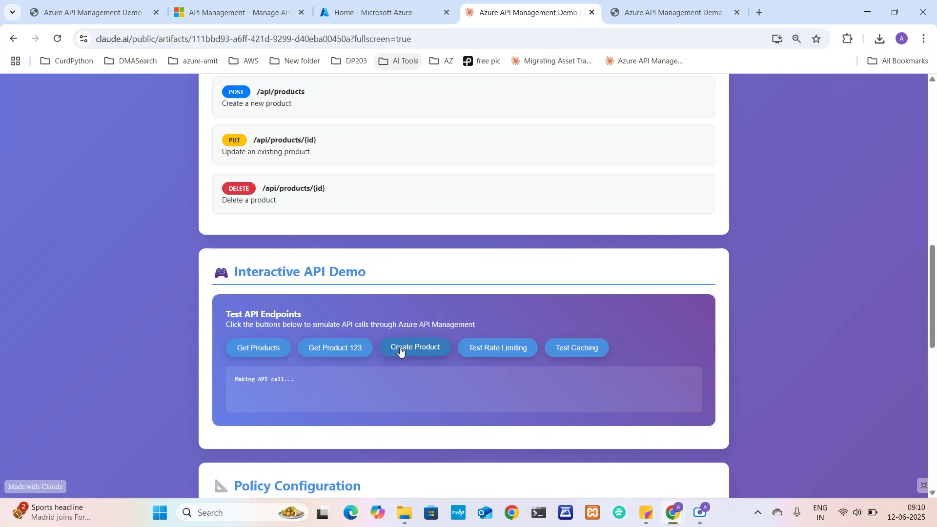
scroll(361, 393, "down", 1)
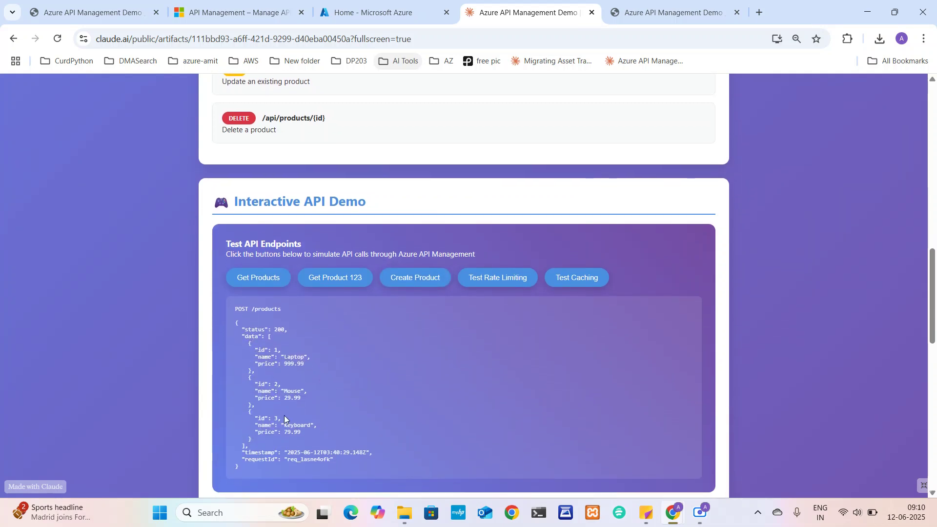
left_click_drag(255, 349, 300, 432)
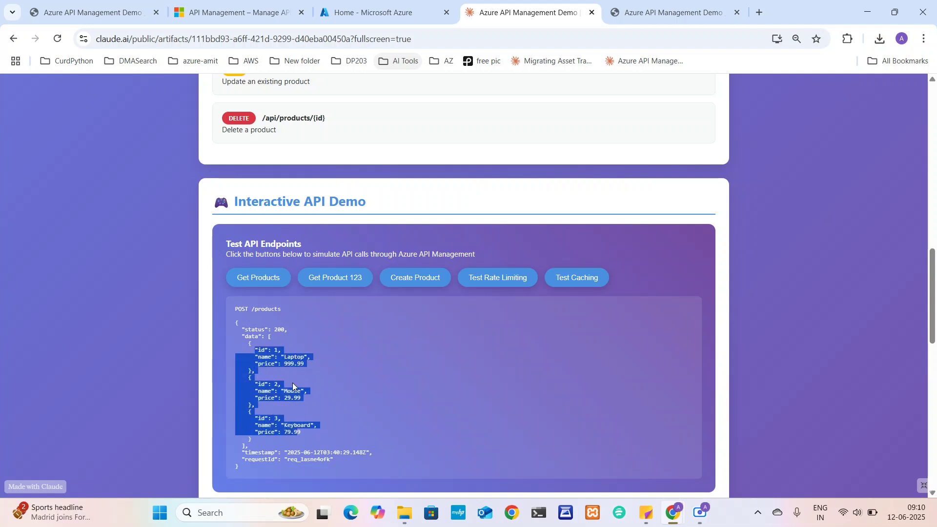
left_click(271, 277)
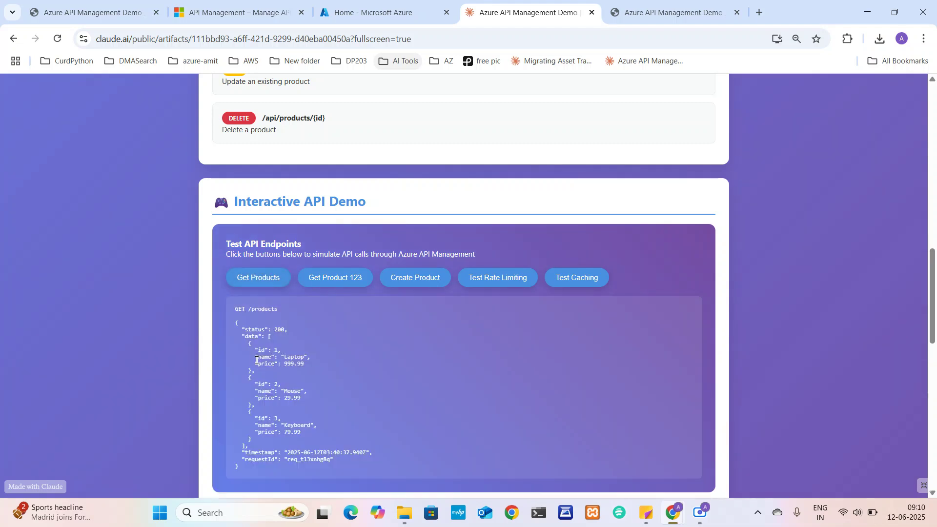
left_click_drag(253, 356, 318, 375)
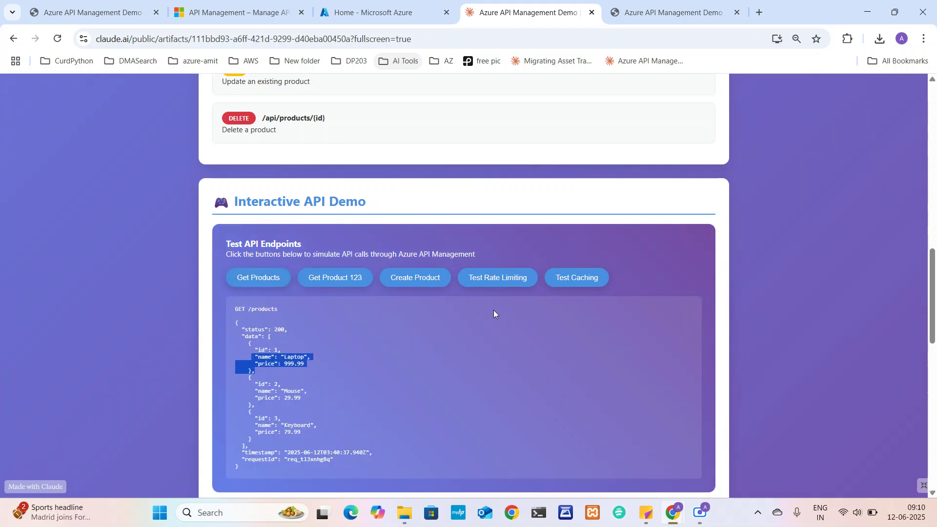
scroll(476, 305, "up", 2)
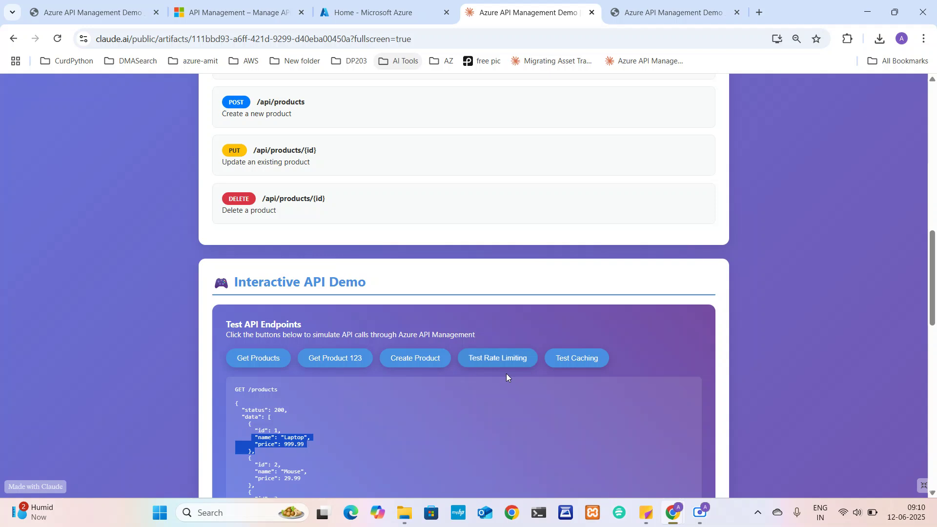
Run the rate limiting test and highlight its 429 message, limit 100, and full response
left_click(498, 365)
scroll(498, 364, "down", 1)
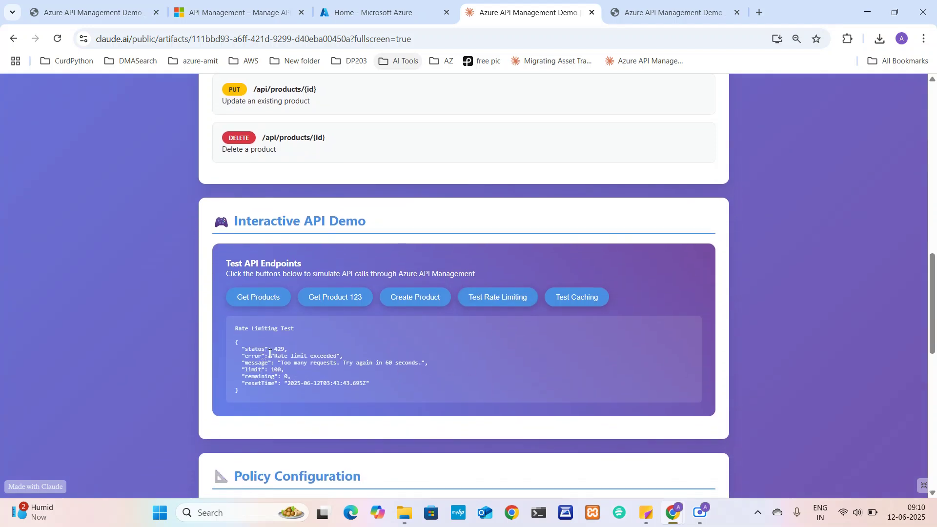
left_click_drag(340, 362, 442, 372)
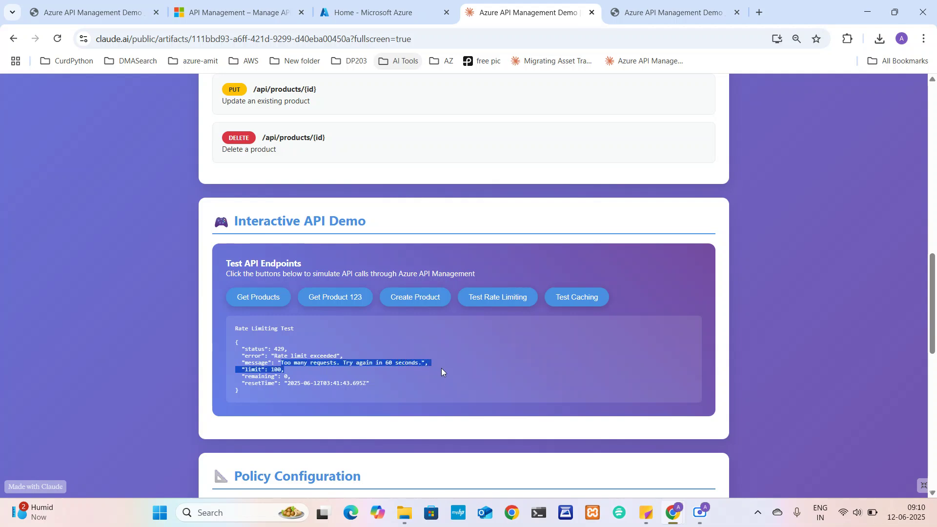
double_click(276, 369)
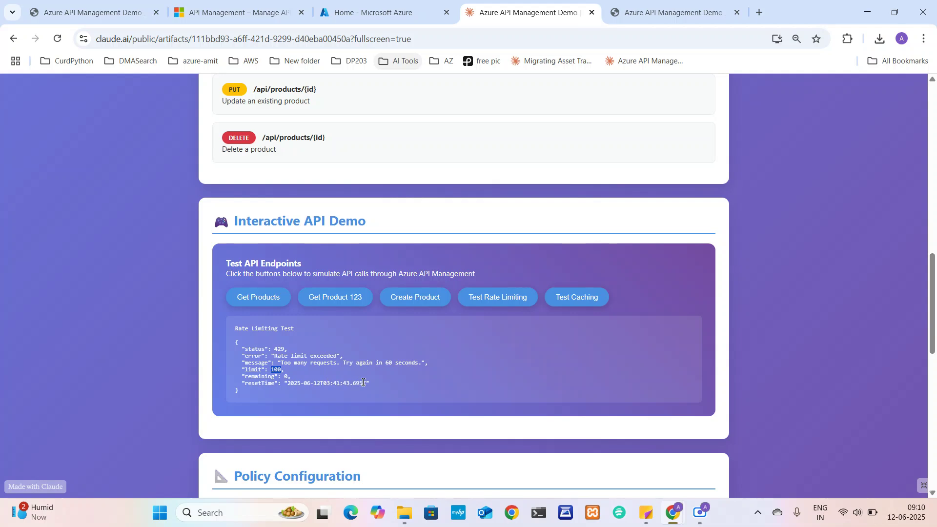
left_click_drag(376, 386, 221, 335)
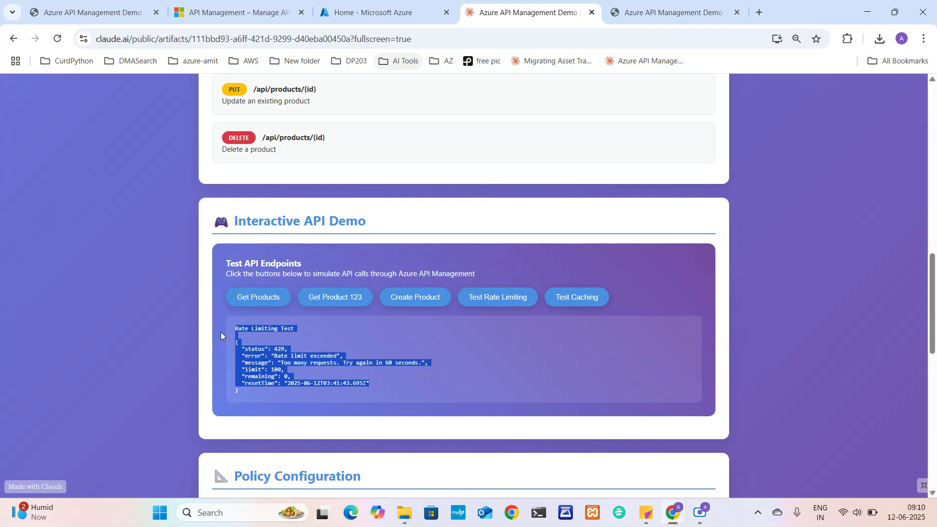
Run the caching test and highlight the cached response message and status
left_click(579, 305)
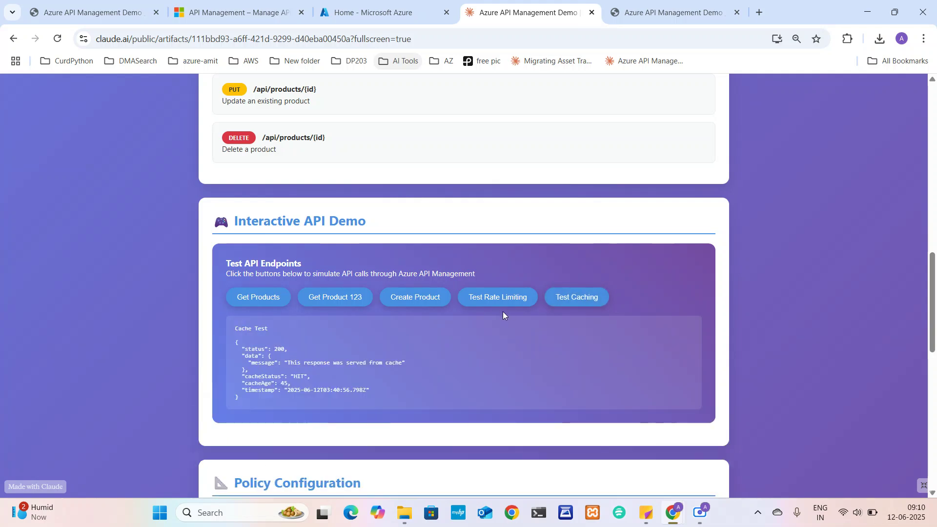
left_click_drag(246, 363, 330, 390)
scroll(330, 390, "down", 1)
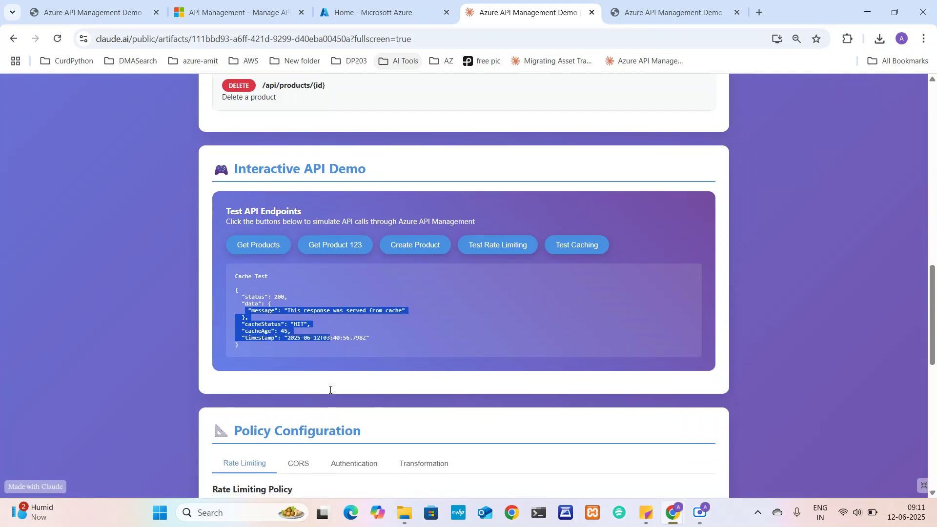
In Policy Configuration, view the CORS, JWT authentication and transformation policy examples
left_click(280, 307)
scroll(280, 306, "down", 5)
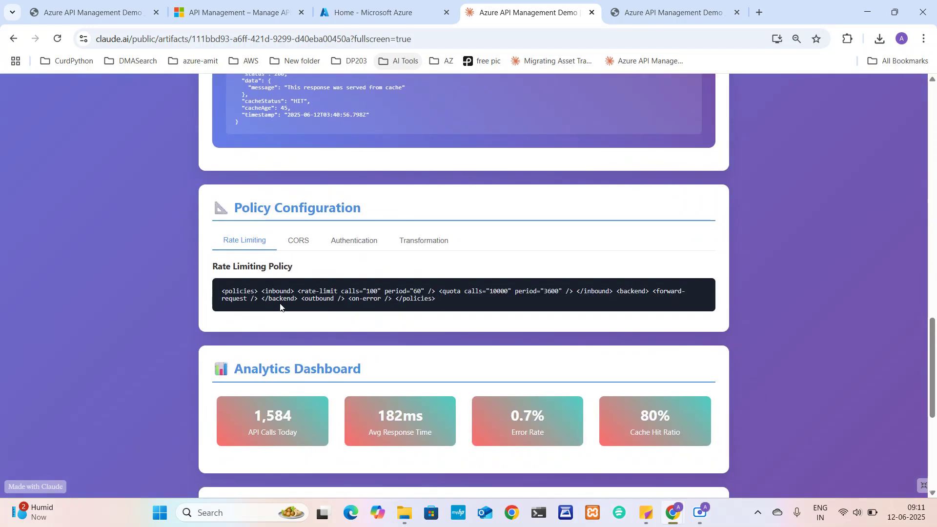
left_click(296, 241)
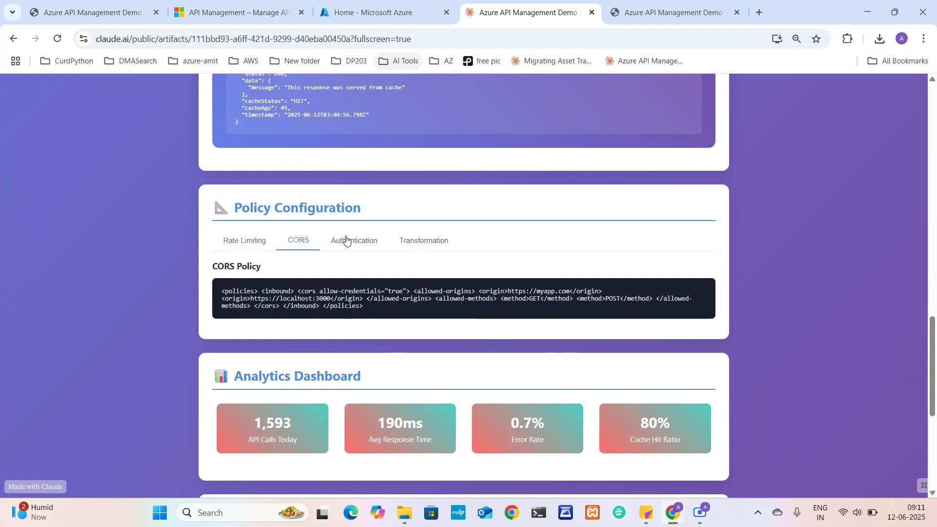
left_click(346, 239)
left_click(422, 241)
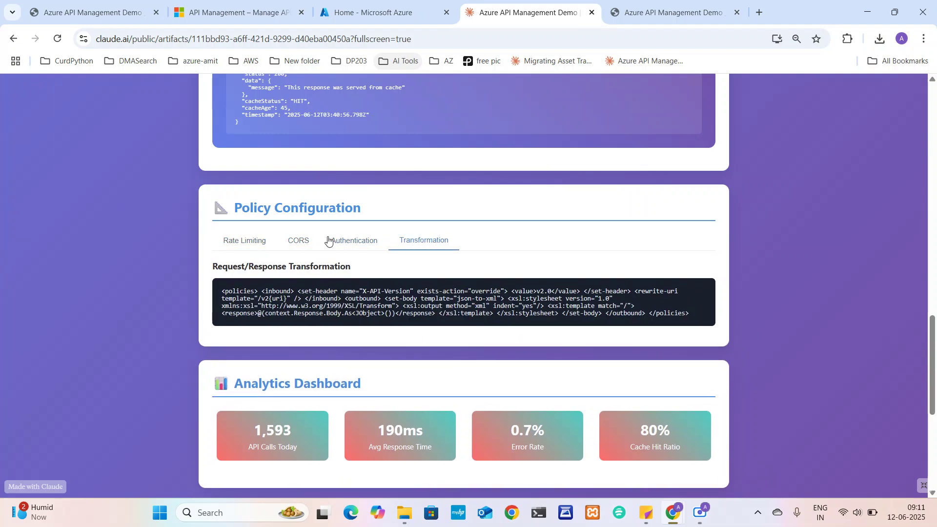
left_click(328, 240)
Show the Request/Response Transformation policy again and highlight its code
scroll(322, 244, "up", 15)
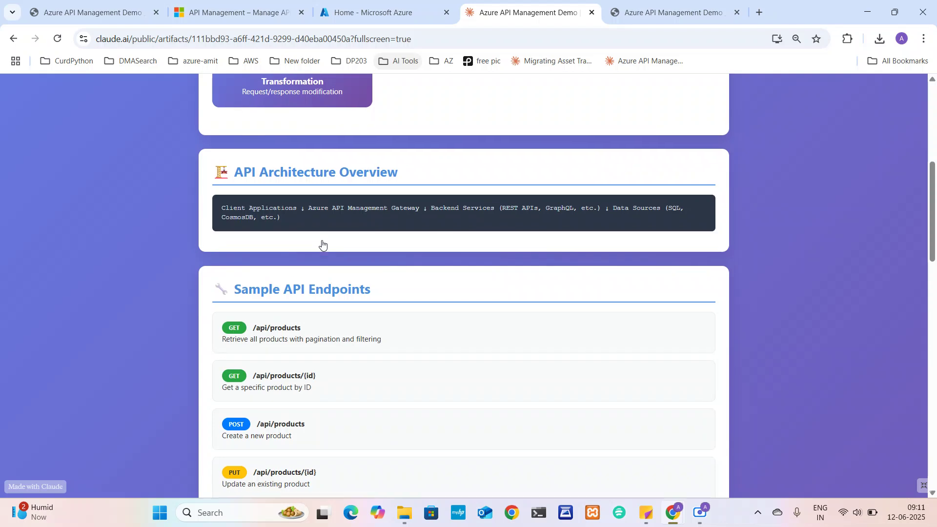
scroll(322, 244, "up", 2)
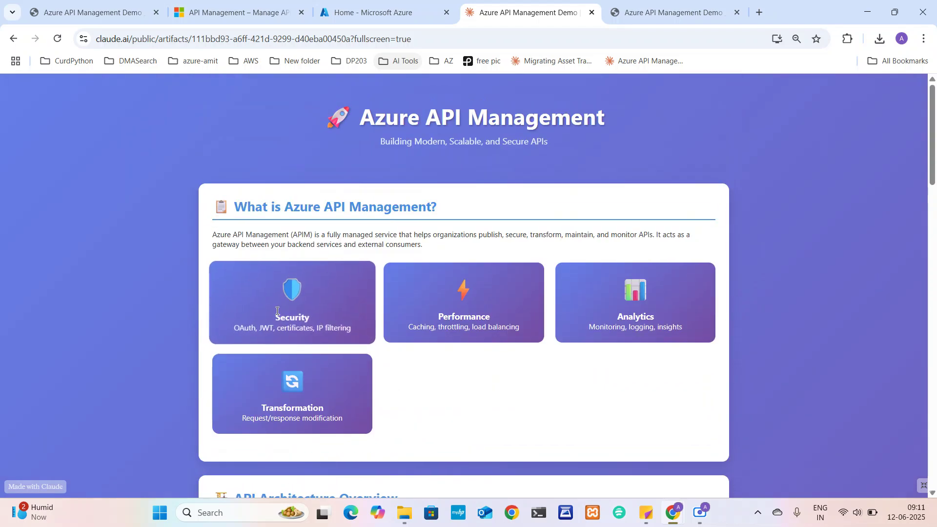
scroll(281, 311, "down", 4)
scroll(282, 311, "down", 10)
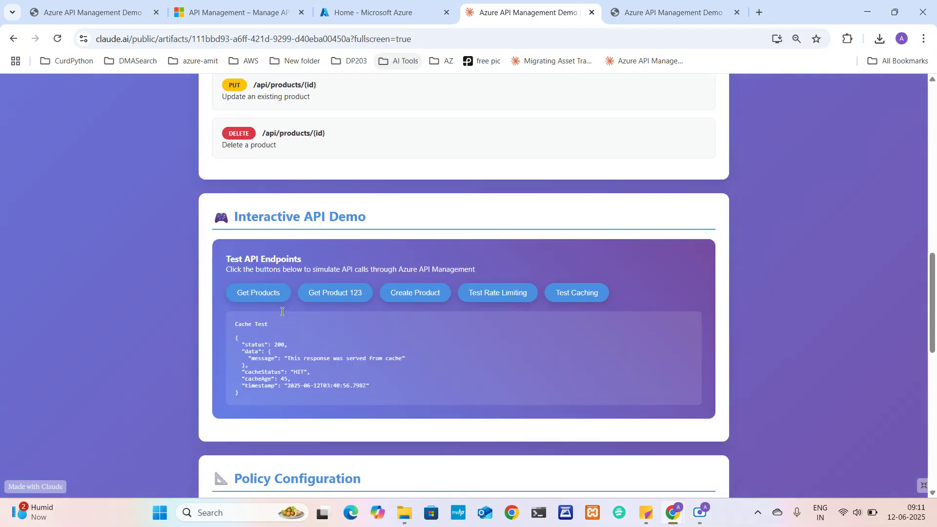
scroll(281, 310, "down", 4)
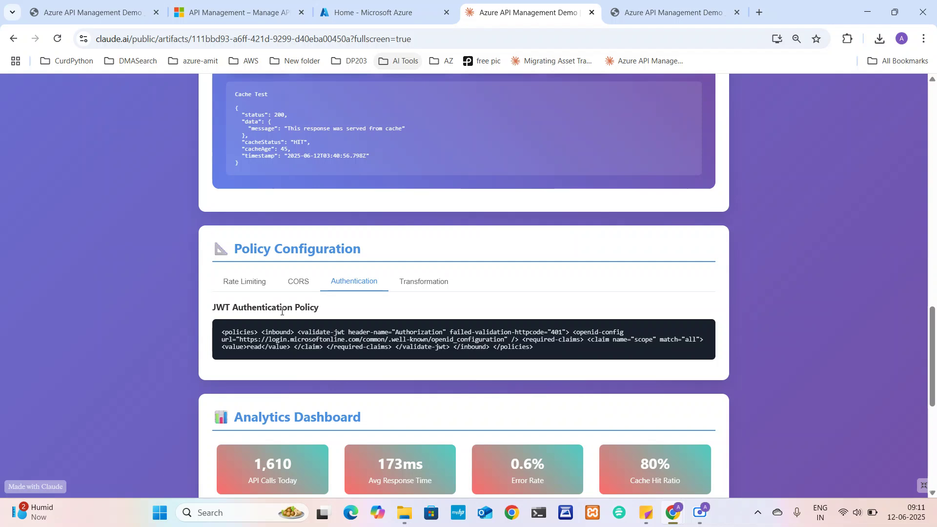
left_click(427, 285)
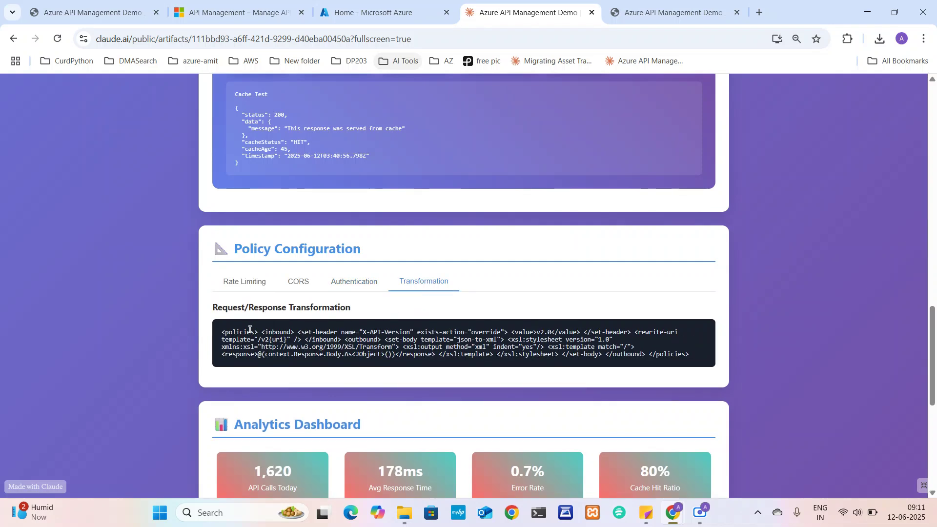
left_click_drag(252, 332, 460, 355)
Scroll down to the Analytics Dashboard and highlight its heading
scroll(461, 354, "down", 1)
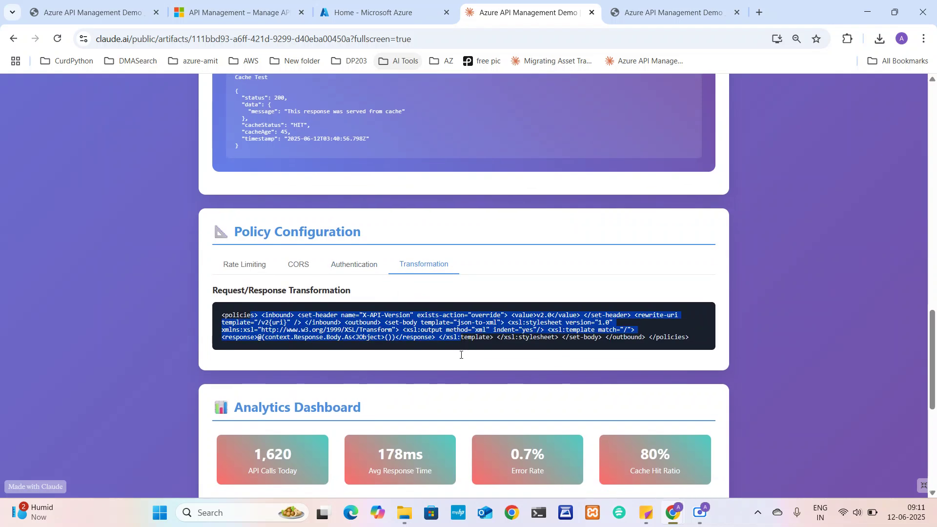
scroll(461, 355, "down", 1)
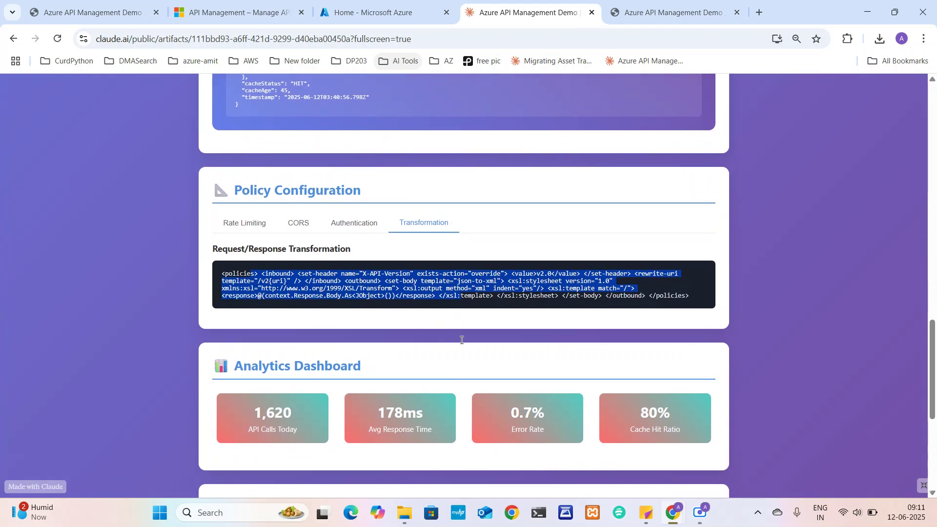
scroll(462, 340, "down", 1)
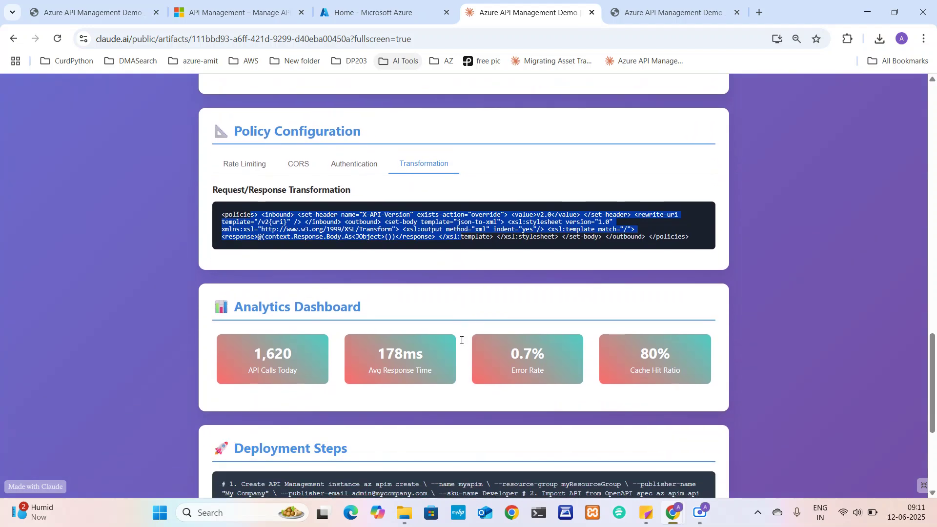
left_click_drag(254, 311, 359, 306)
scroll(359, 305, "up", 15)
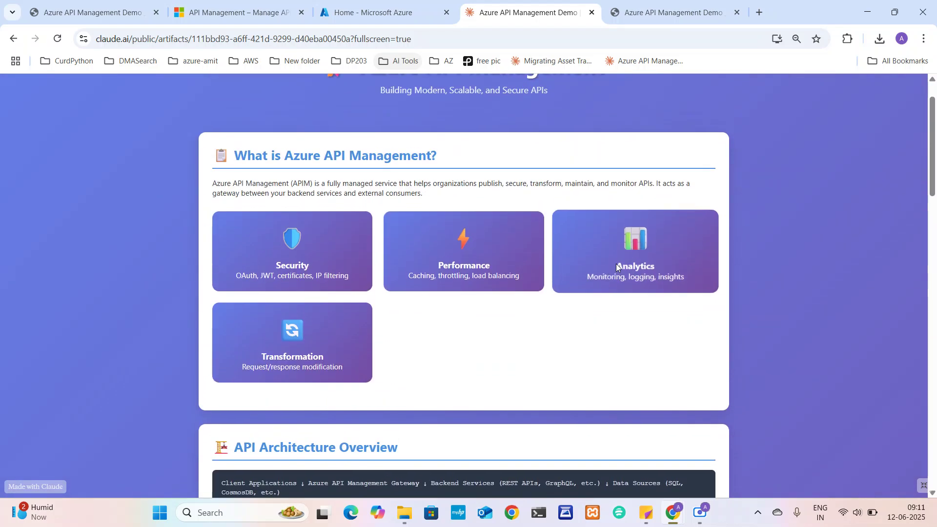
scroll(649, 265, "down", 10)
scroll(649, 265, "down", 10)
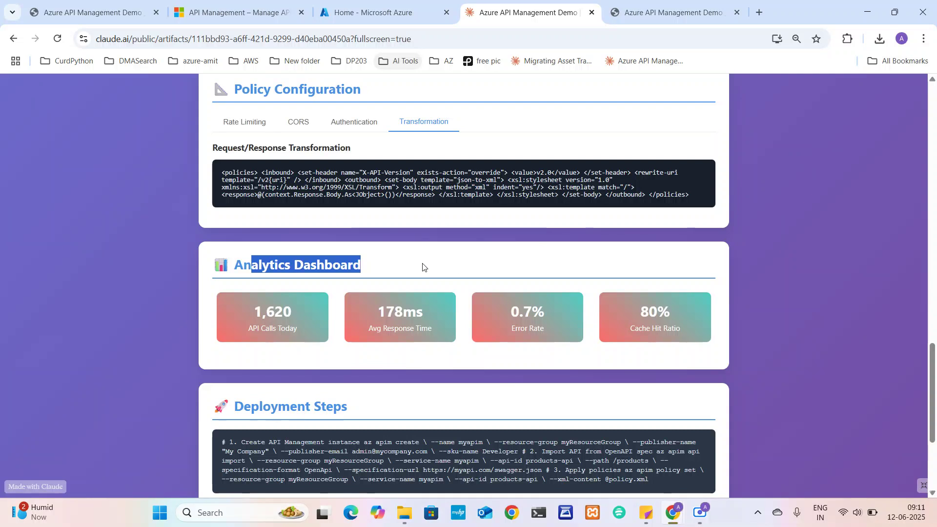
left_click(419, 267)
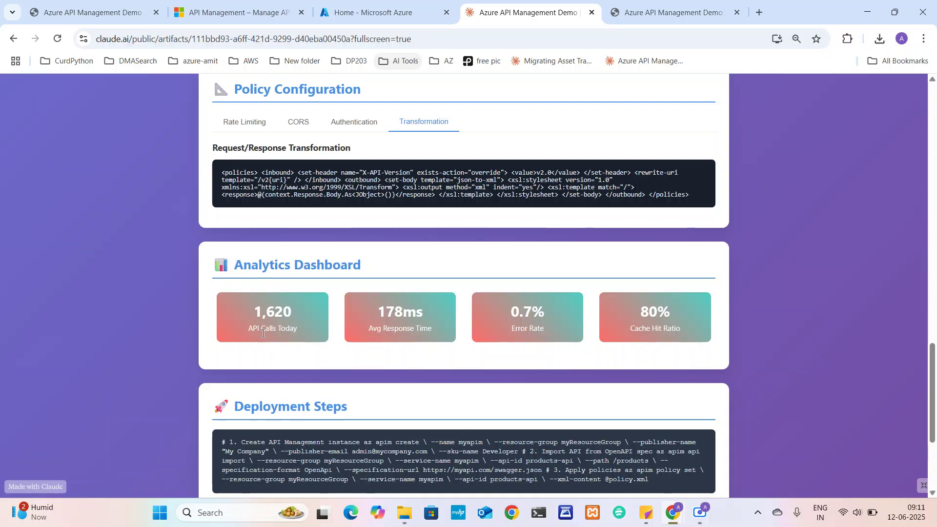
left_click_drag(249, 329, 290, 329)
left_click_drag(373, 326, 433, 329)
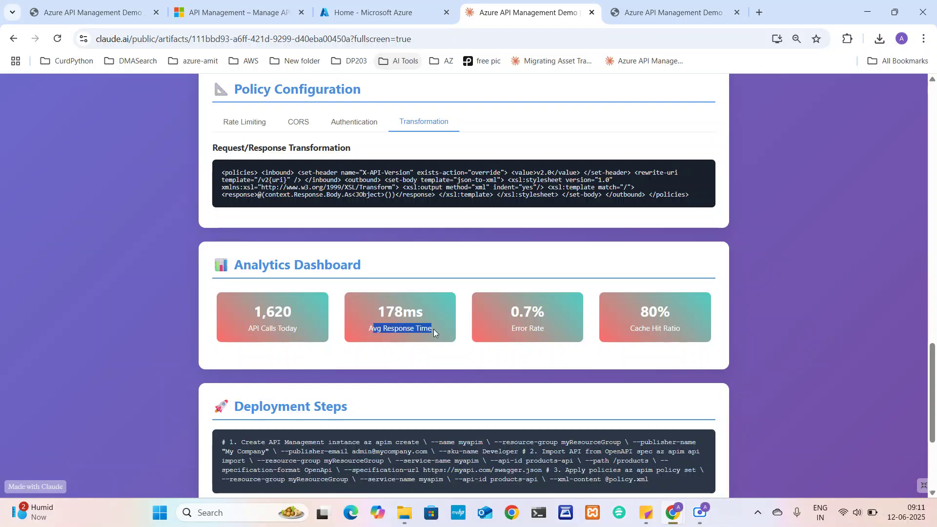
left_click(517, 324)
left_click_drag(518, 324, 566, 324)
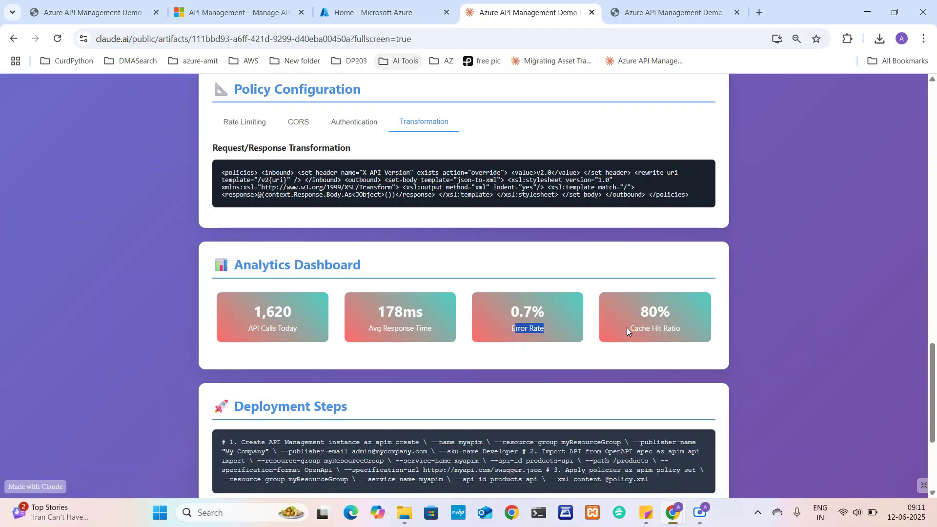
left_click_drag(626, 327, 678, 328)
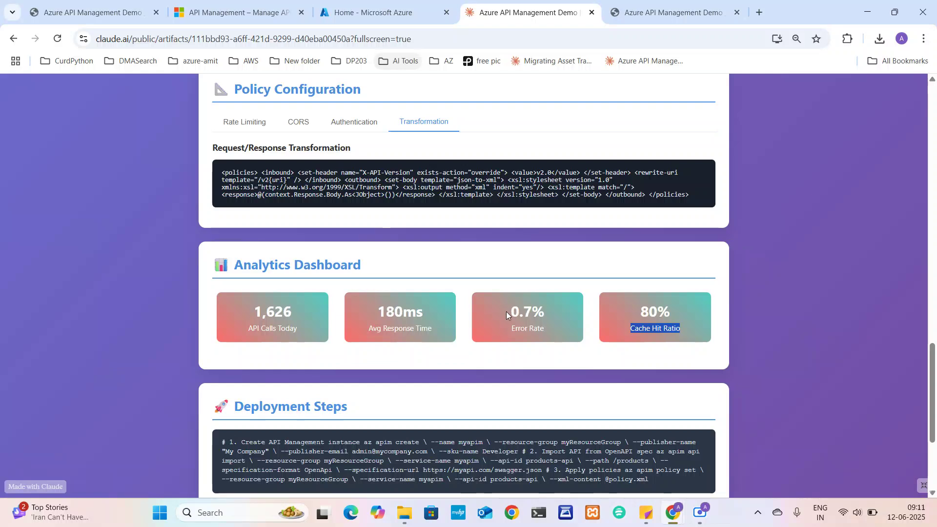
left_click_drag(505, 312, 556, 330)
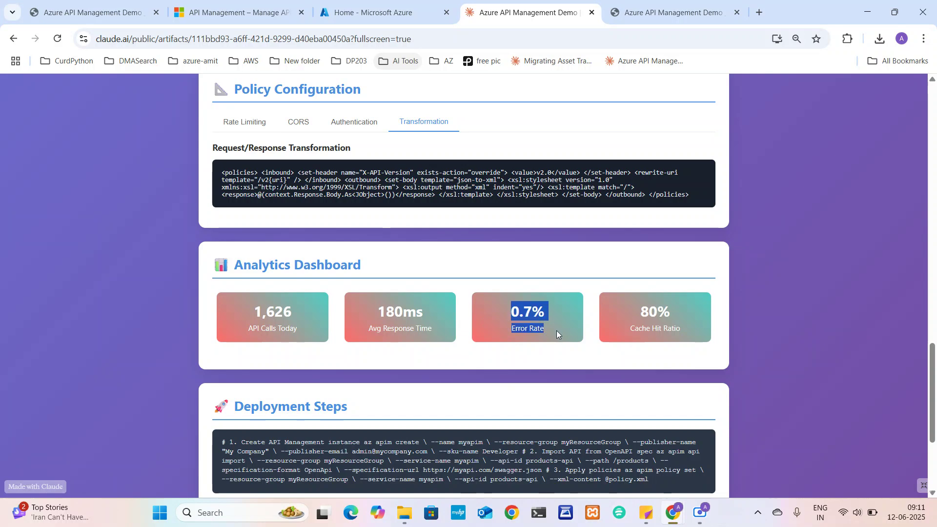
left_click(520, 335)
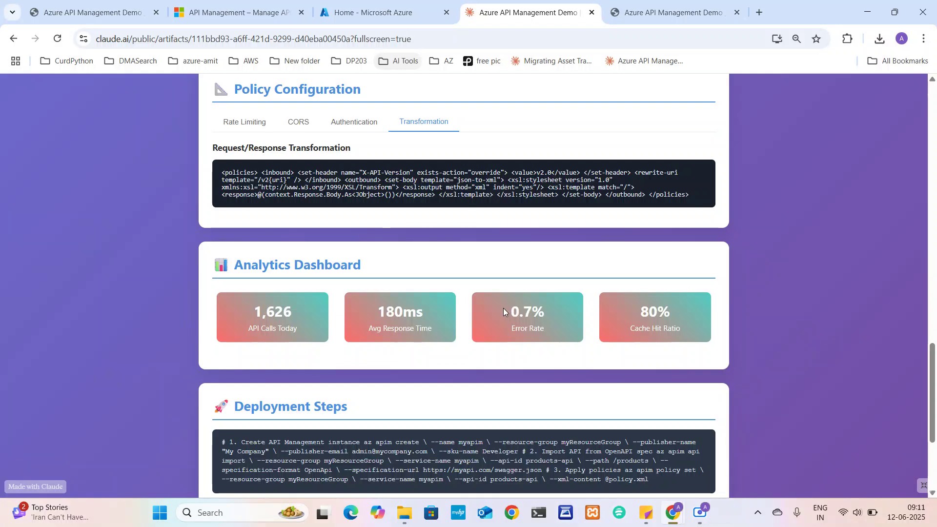
left_click_drag(507, 309, 543, 331)
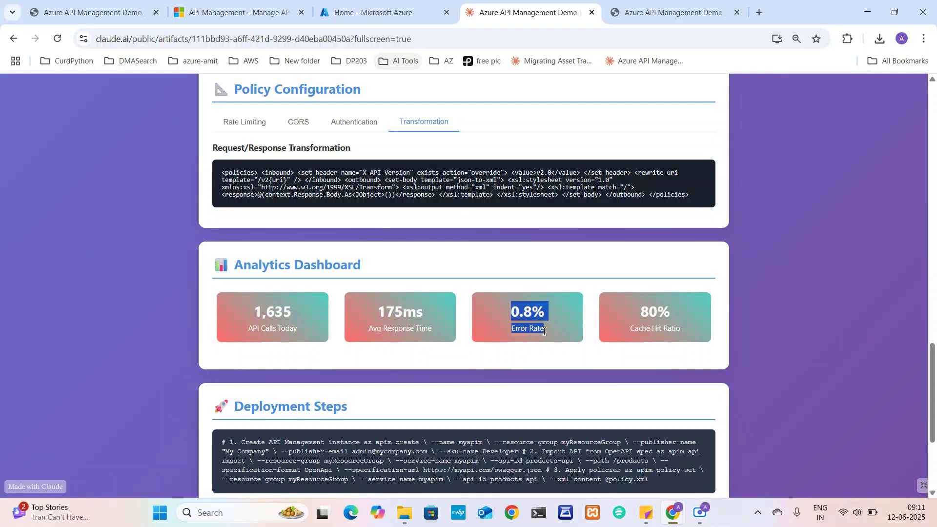
left_click(502, 338)
left_click_drag(375, 329, 434, 330)
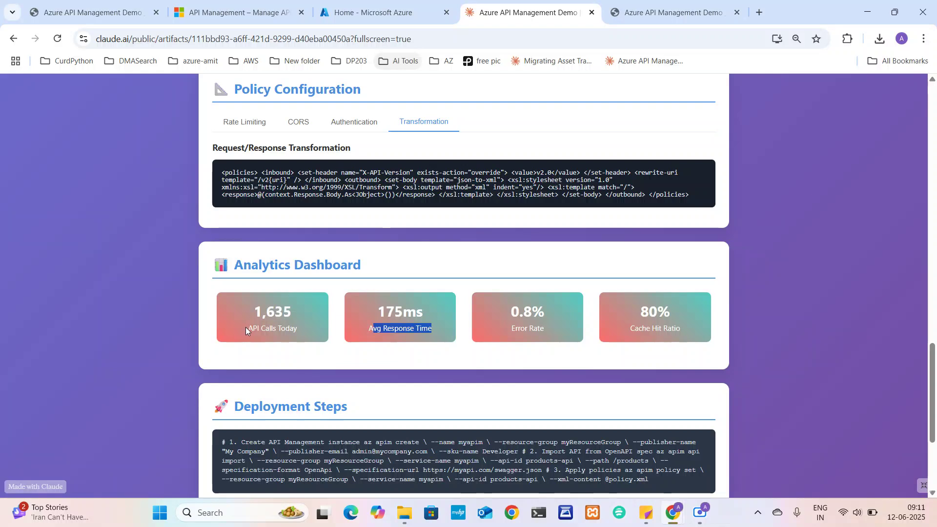
left_click_drag(246, 328, 287, 329)
left_click_drag(381, 314, 434, 329)
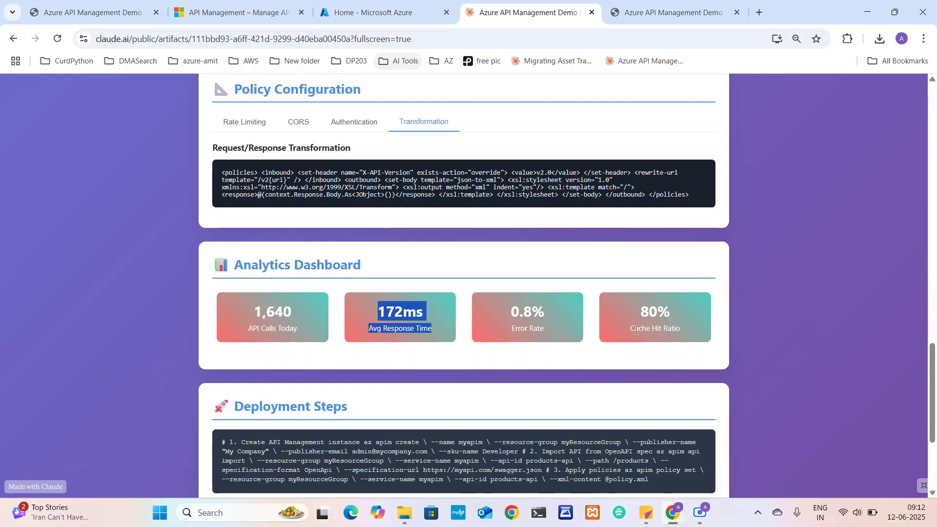
left_click_drag(636, 330, 688, 334)
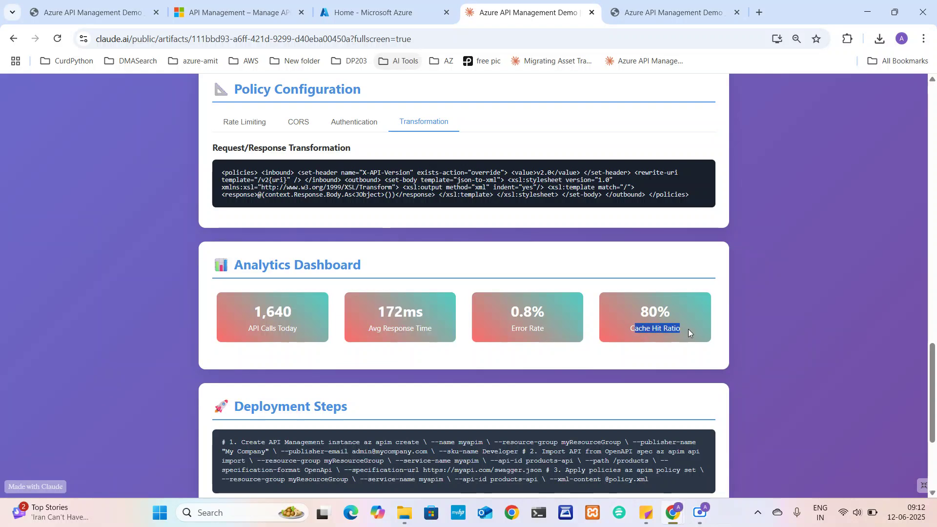
scroll(688, 333, "down", 4)
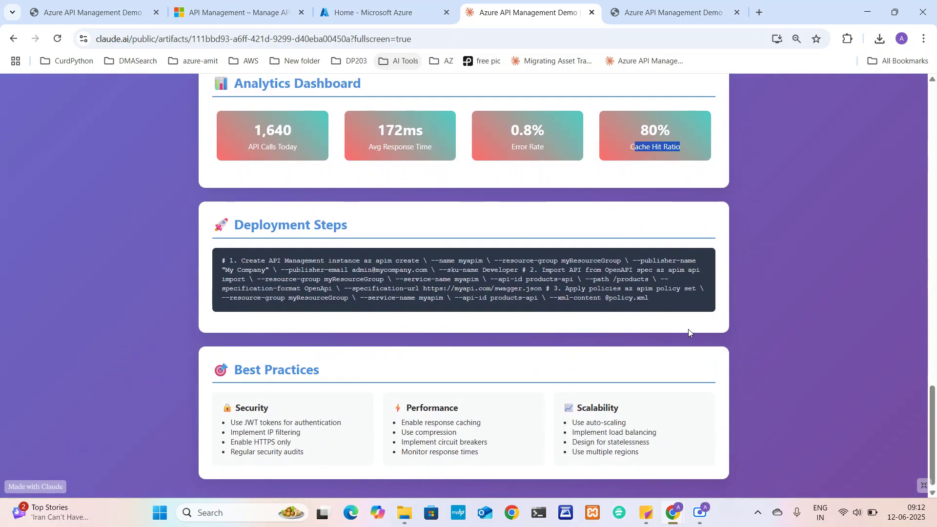
scroll(688, 332, "up", 10)
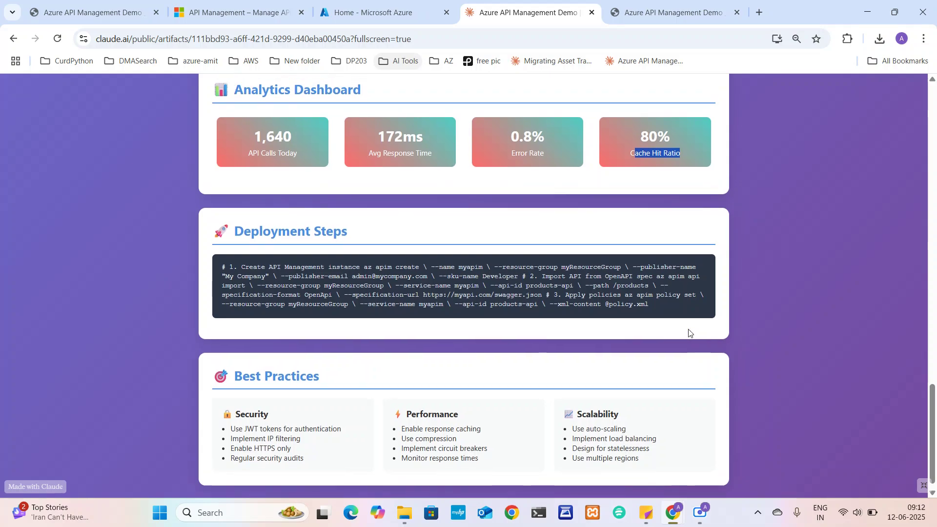
scroll(688, 333, "up", 11)
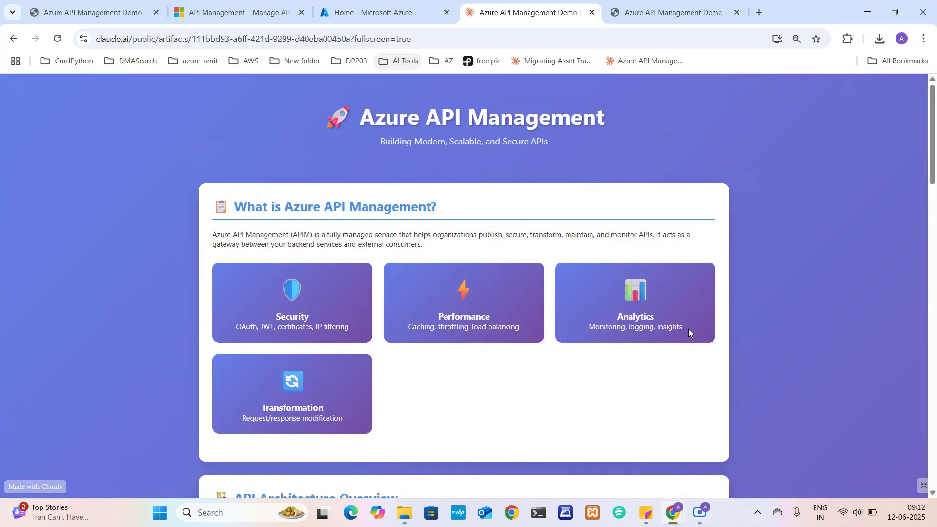
scroll(689, 333, "down", 16)
scroll(689, 333, "down", 12)
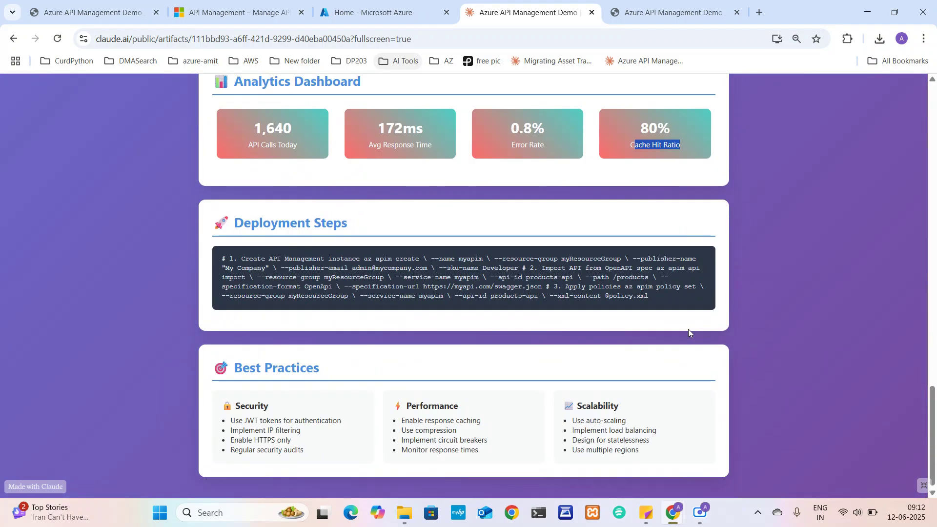
scroll(689, 332, "up", 6)
scroll(688, 333, "up", 15)
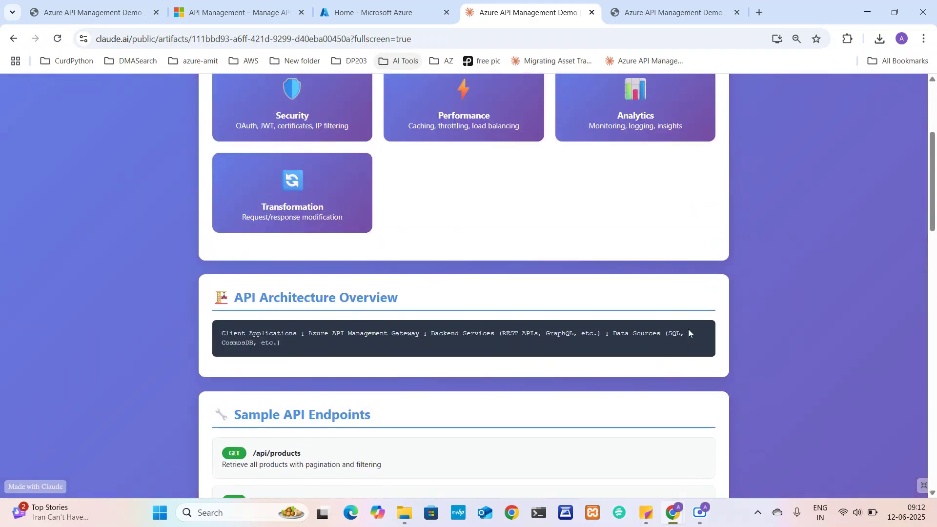
scroll(688, 333, "down", 14)
scroll(689, 333, "down", 8)
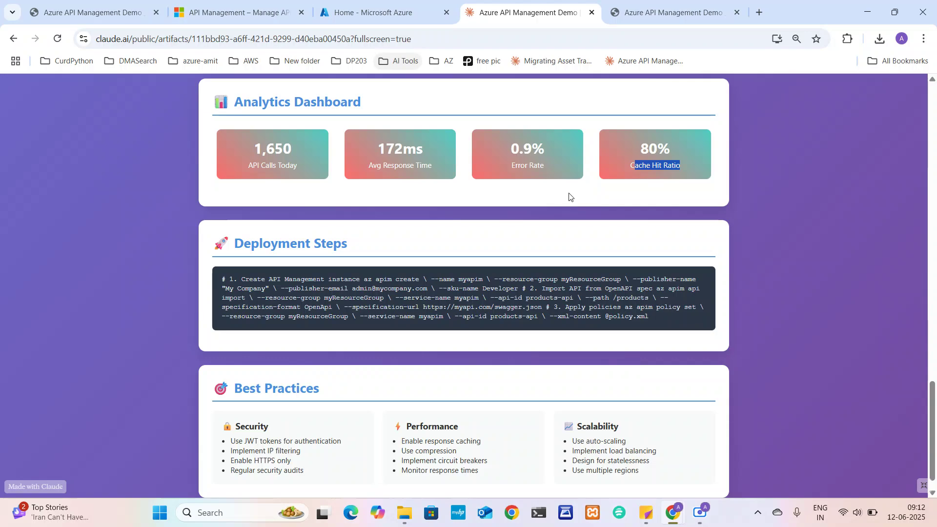
scroll(569, 196, "up", 15)
scroll(569, 196, "down", 7)
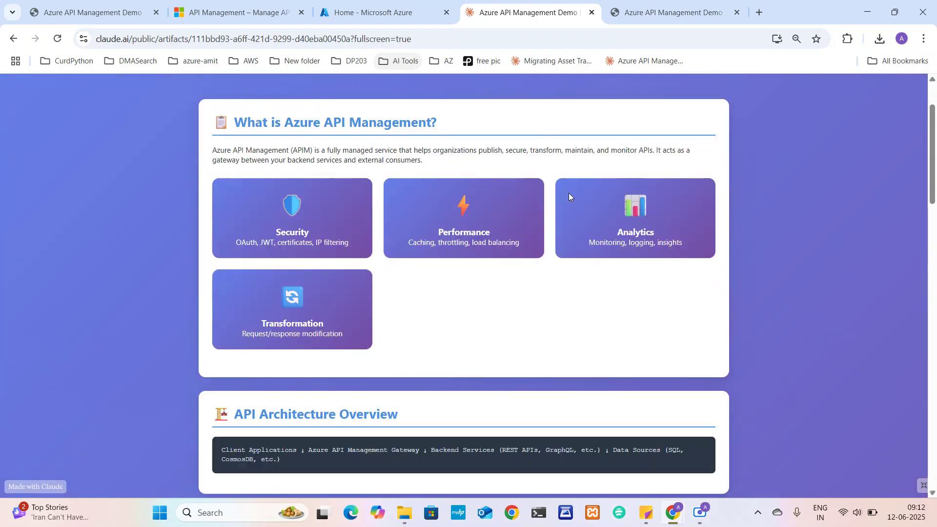
scroll(569, 197, "down", 10)
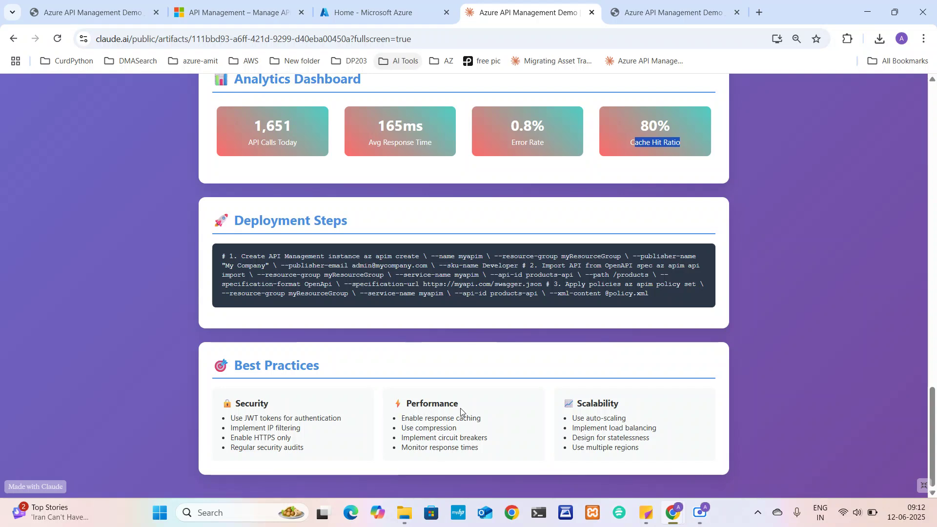
left_click_drag(425, 418, 473, 420)
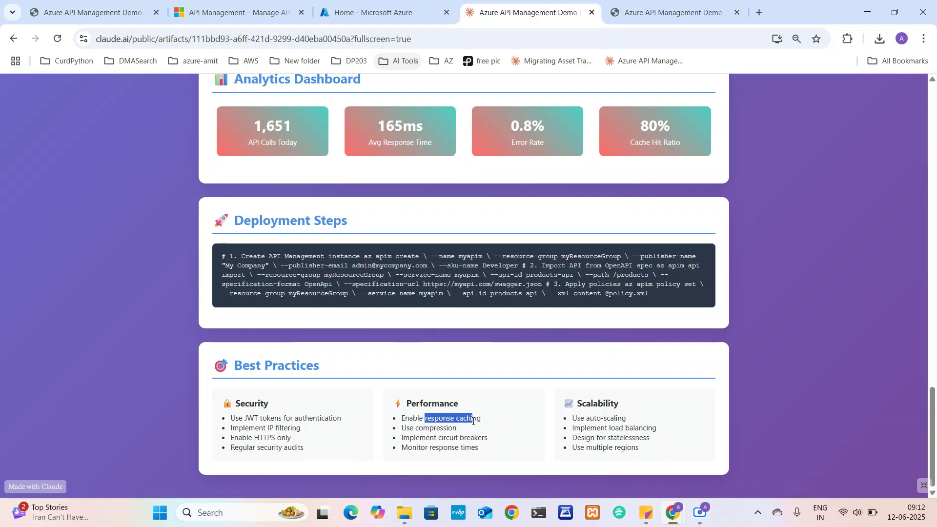
left_click_drag(415, 428, 475, 446)
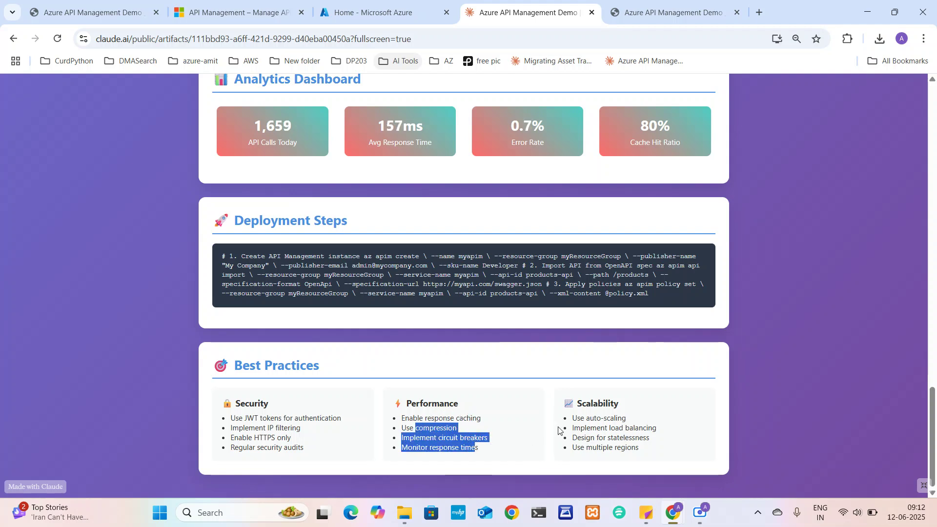
left_click_drag(586, 404, 657, 439)
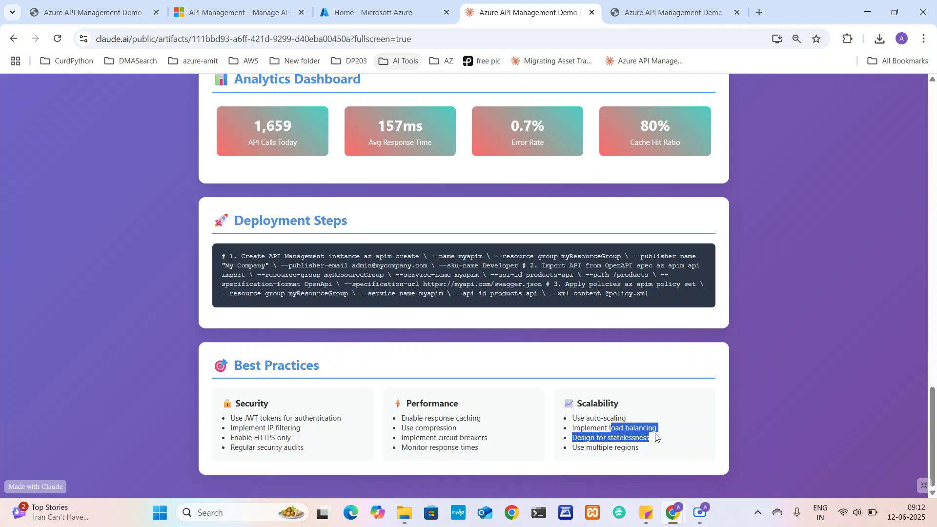
scroll(494, 412, "up", 20)
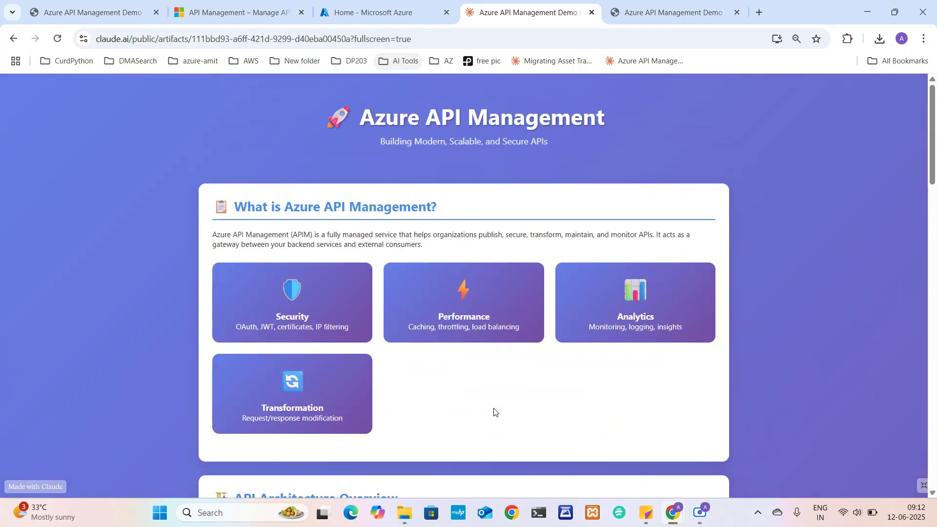
scroll(494, 413, "down", 15)
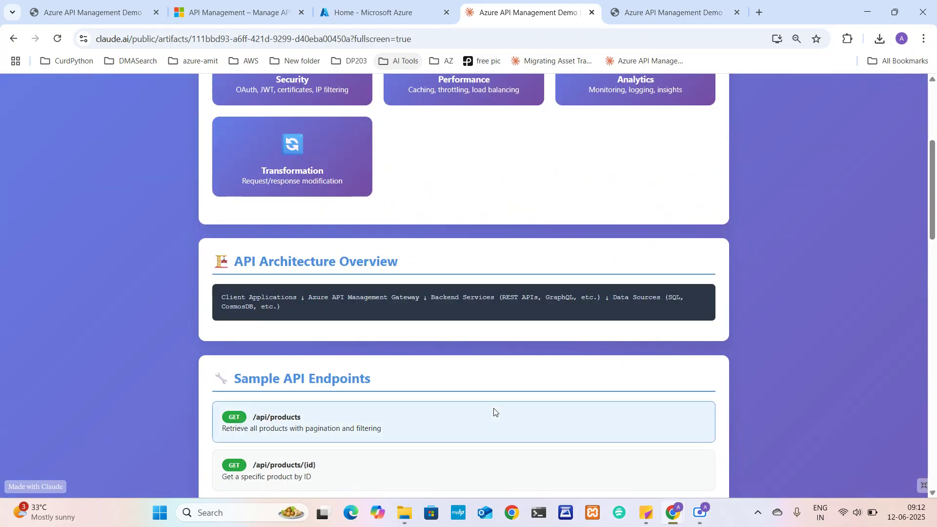
scroll(494, 412, "down", 5)
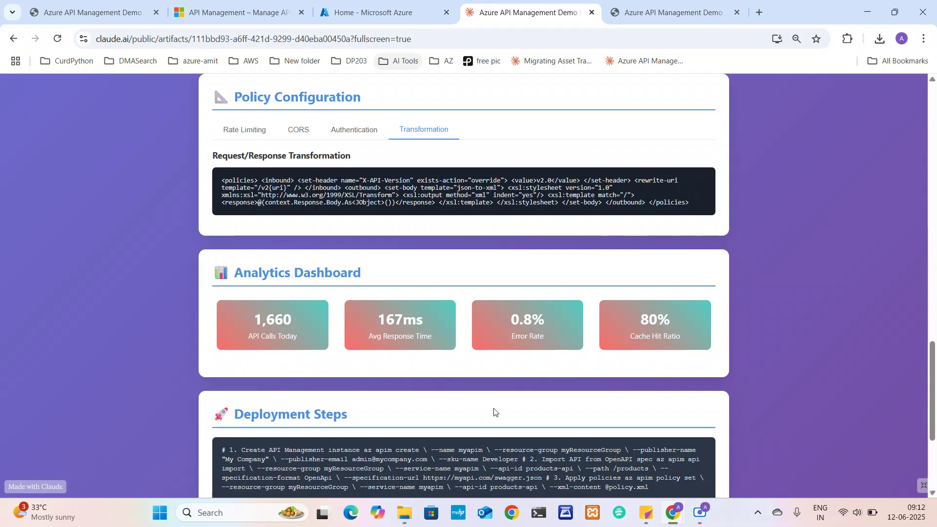
scroll(493, 408, "up", 20)
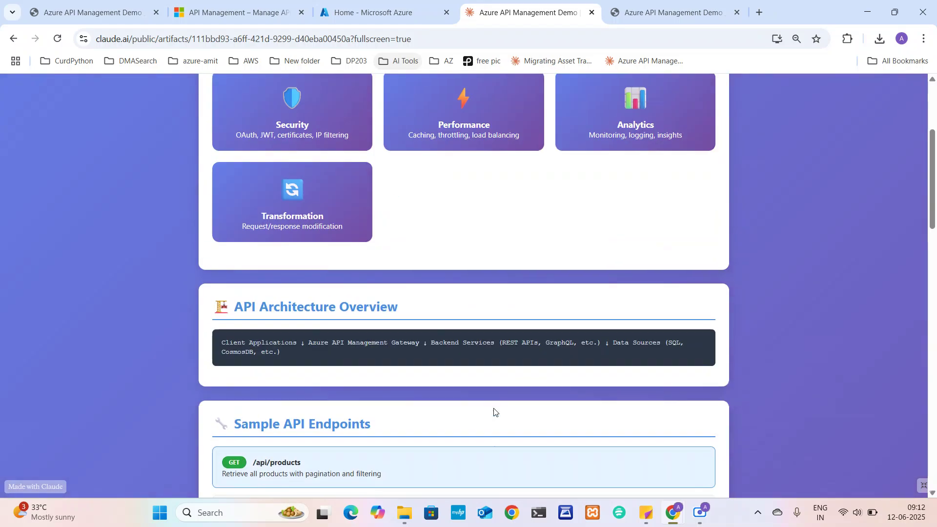
scroll(493, 408, "down", 10)
scroll(493, 412, "down", 12)
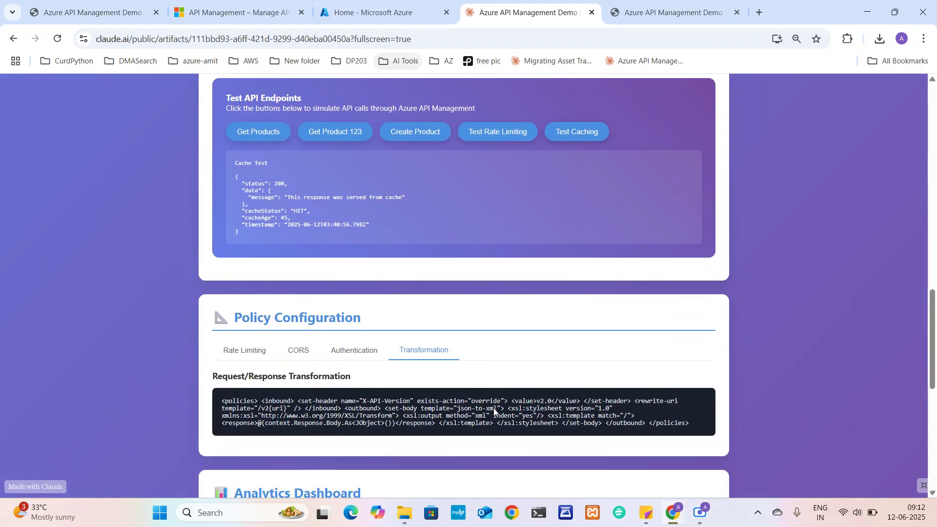
scroll(493, 413, "up", 3)
scroll(493, 408, "up", 15)
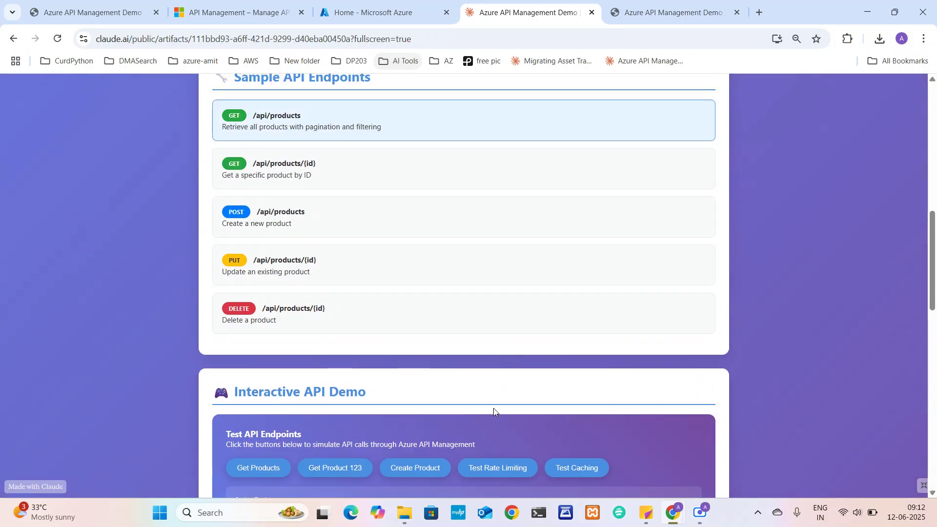
scroll(493, 408, "down", 4)
scroll(494, 408, "down", 4)
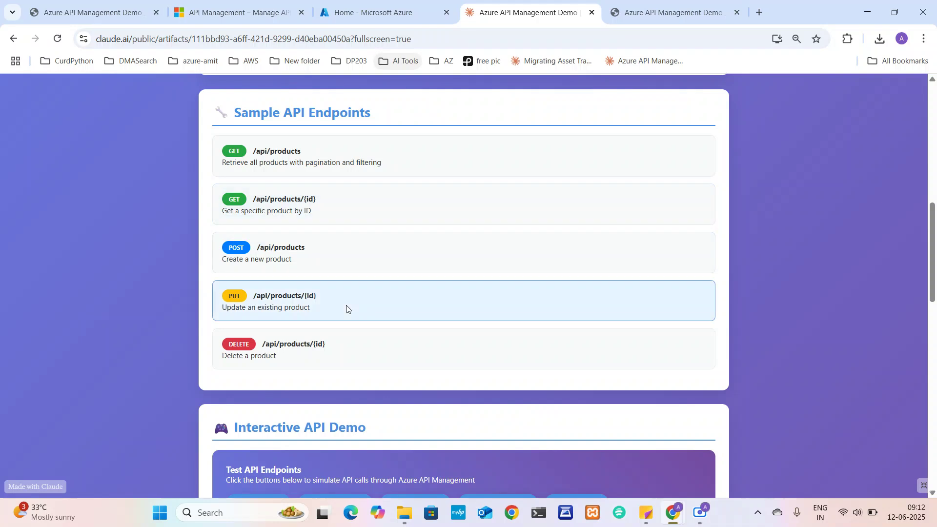
Search the Azure portal for 'Azure API Management', using the name copied from the product page
left_click(377, 17)
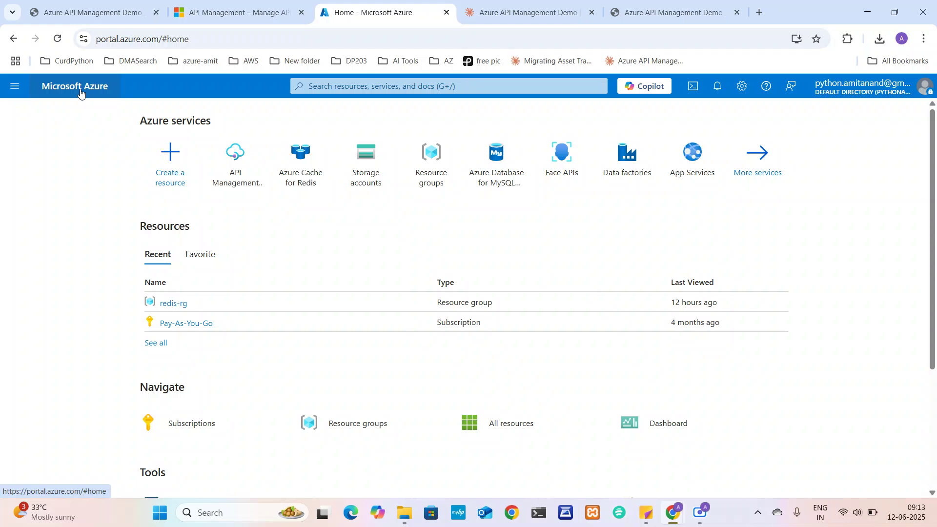
left_click(348, 89)
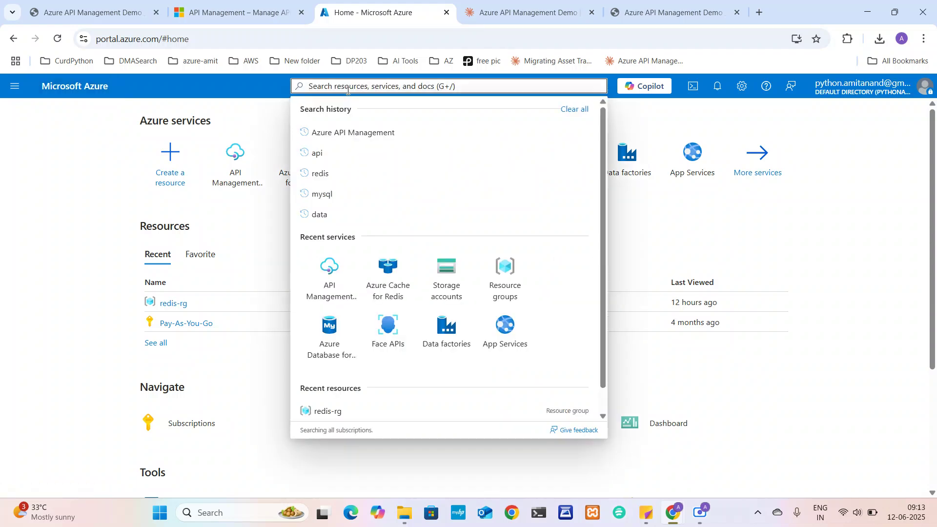
type("azure api")
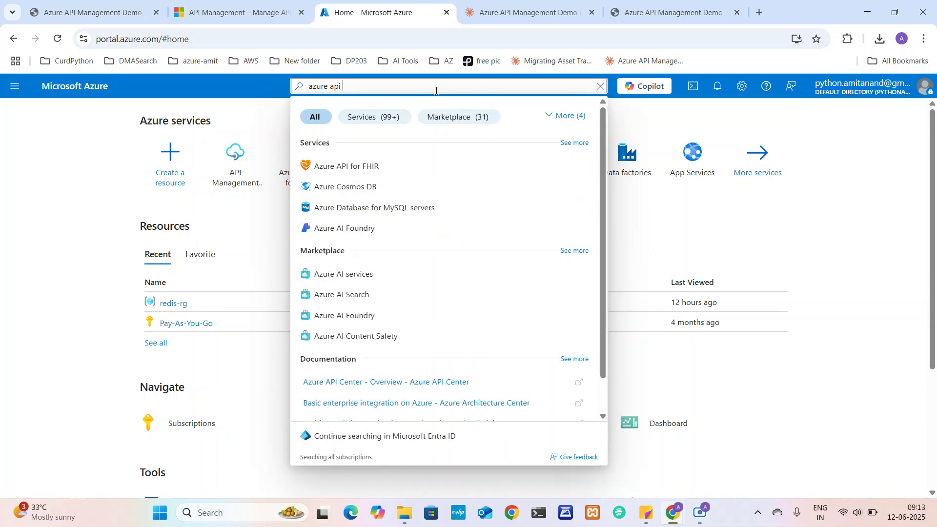
type(" mana")
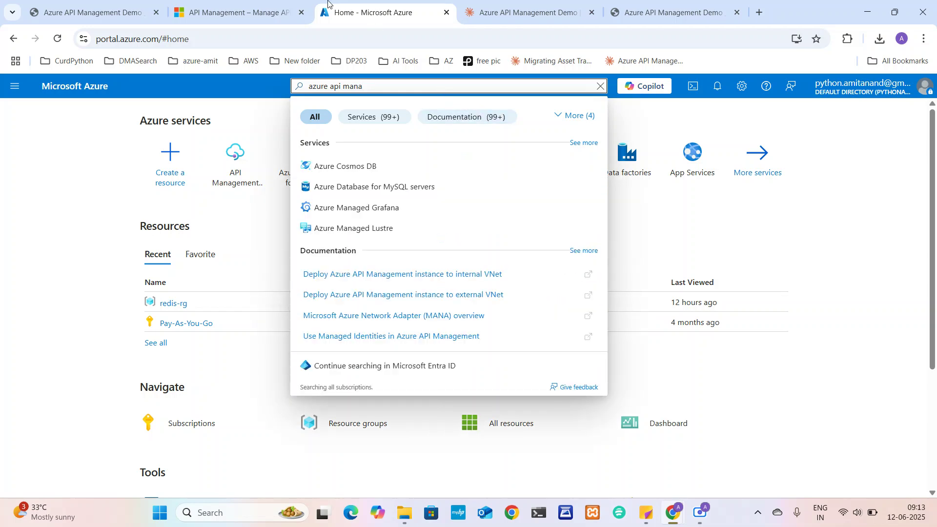
left_click(248, 11)
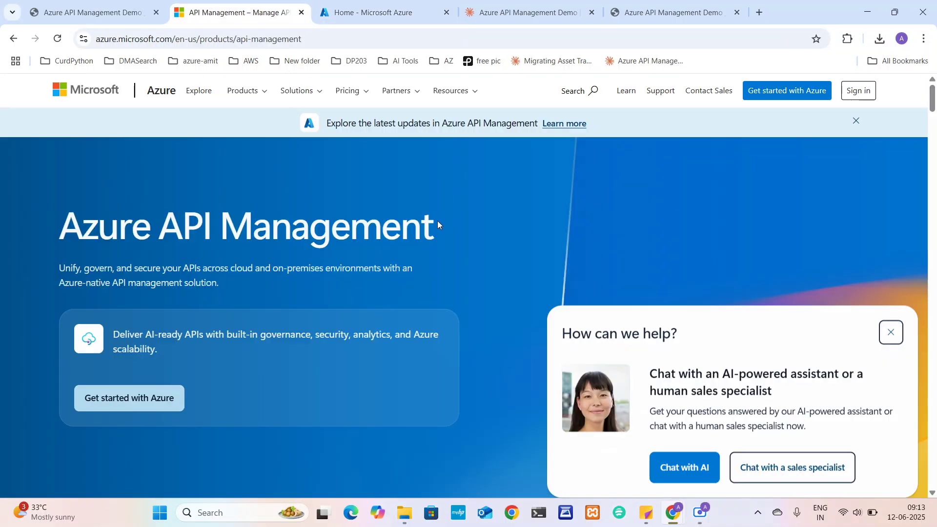
left_click_drag(437, 220, 68, 215)
key("ctrl+c")
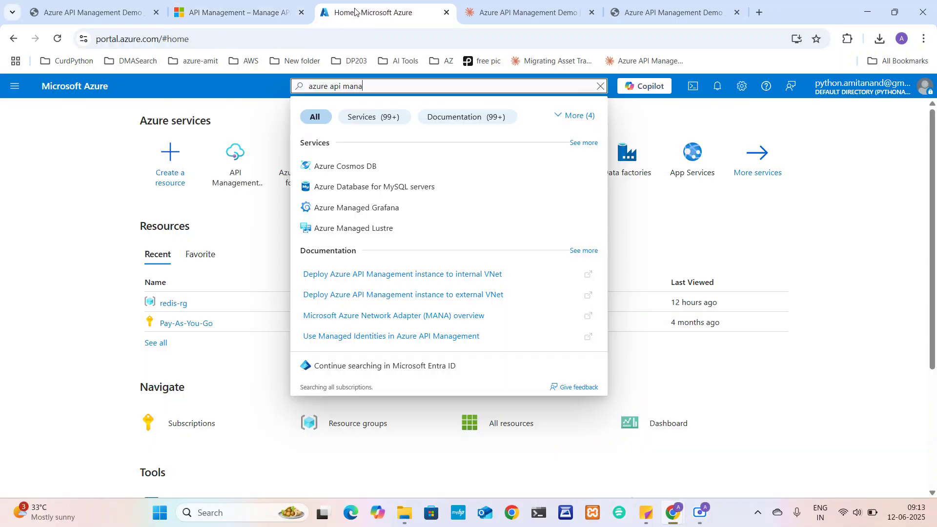
left_click(370, 12)
key("ctrl+a")
key("ctrl+v")
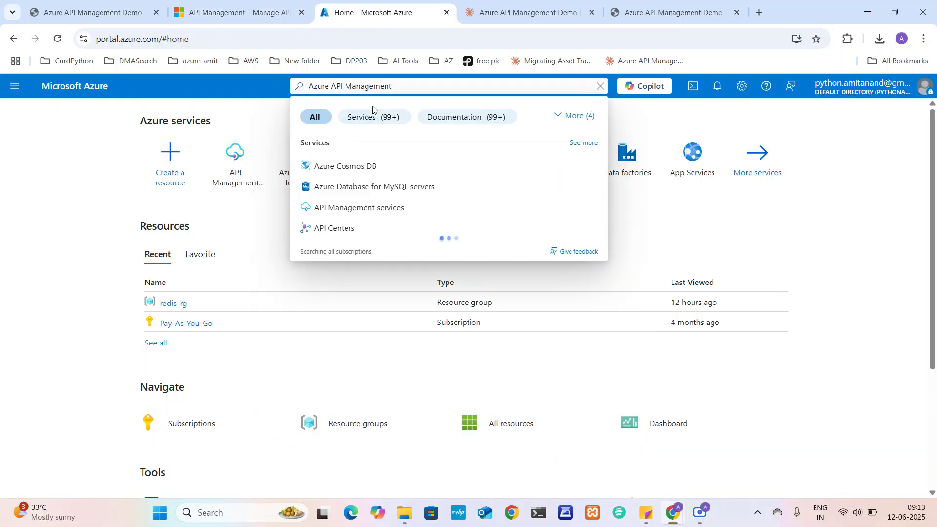
Open the empty API Management services list and start creating a new service
left_click(359, 207)
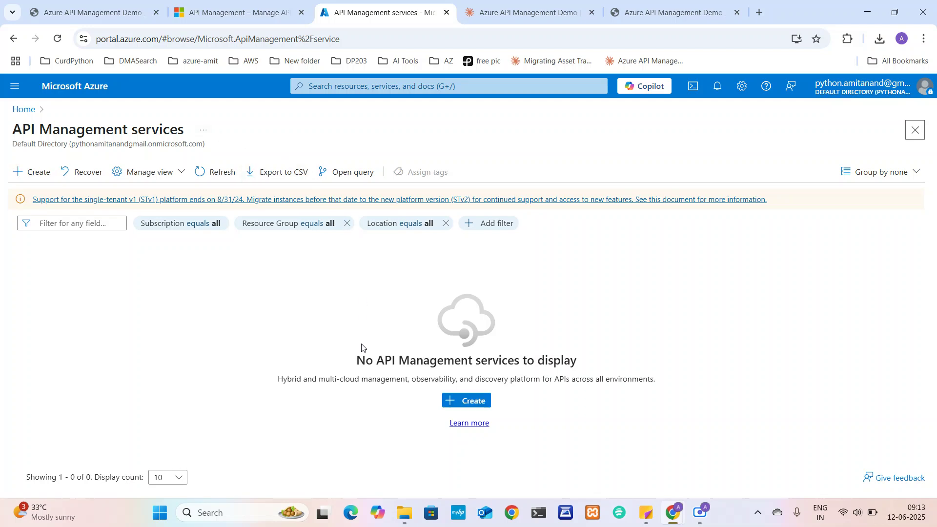
left_click_drag(358, 357, 579, 362)
left_click(230, 278)
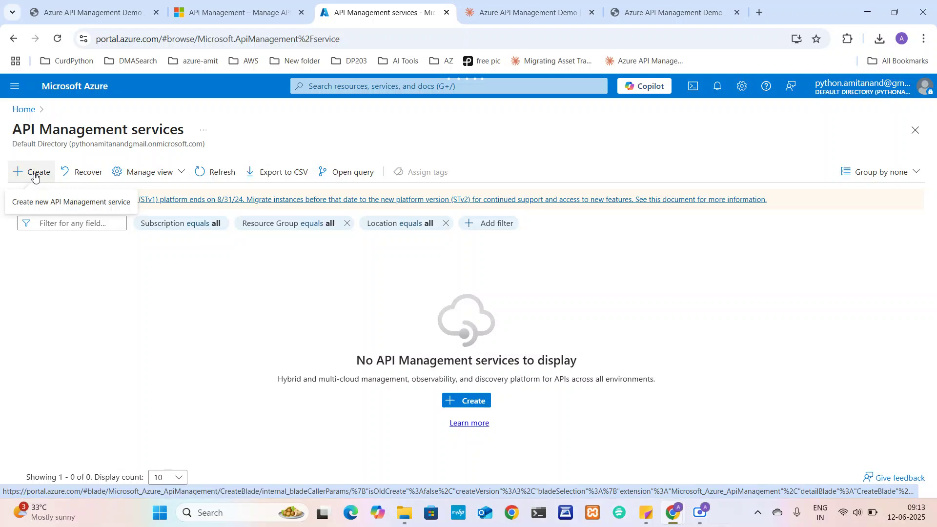
left_click(35, 173)
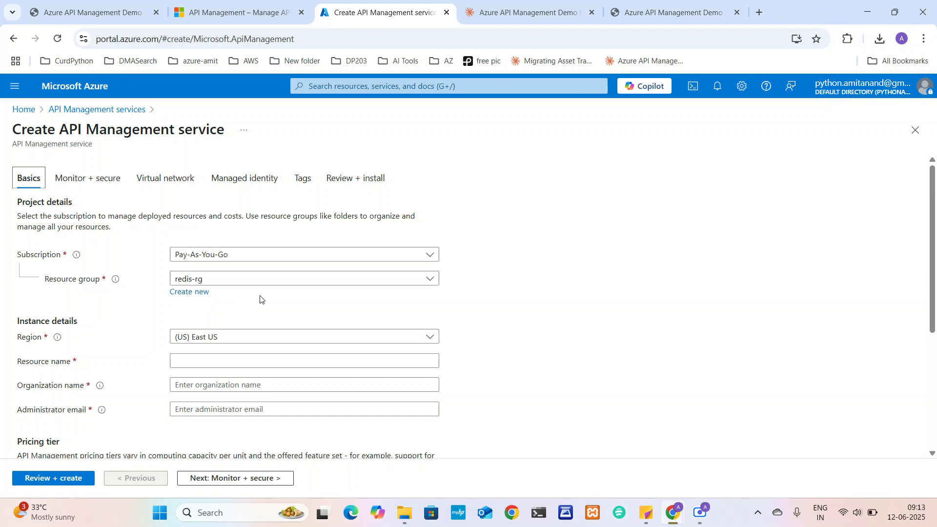
Keep the region at (US) East US and name the resource testazureapi121
left_click(296, 337)
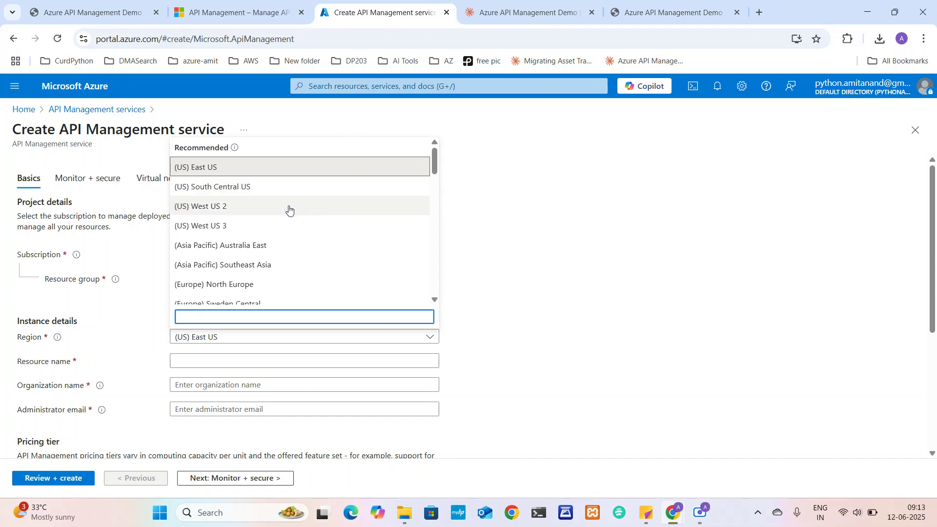
left_click(492, 249)
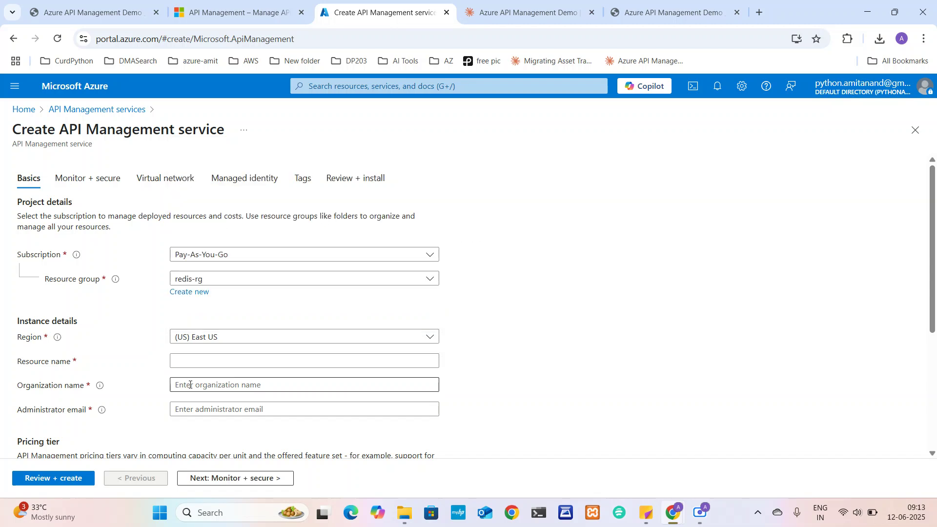
left_click(215, 364)
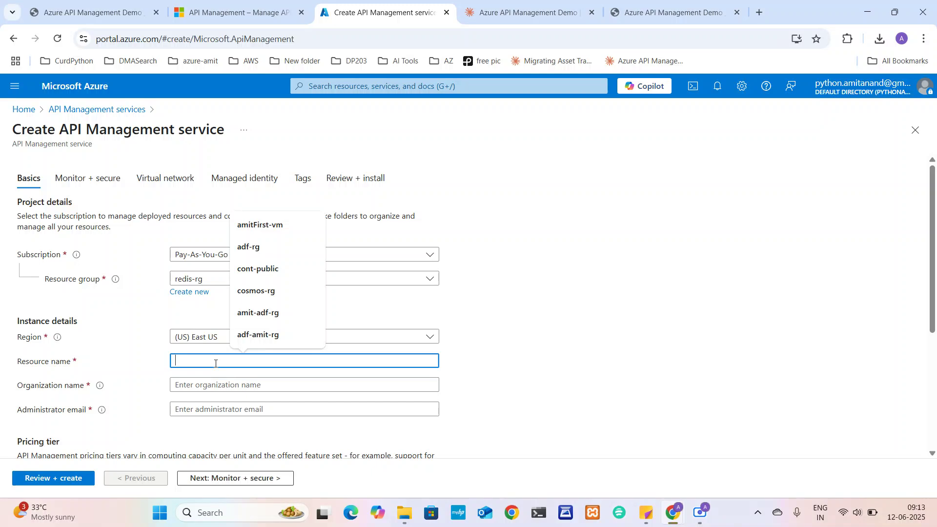
type("tes")
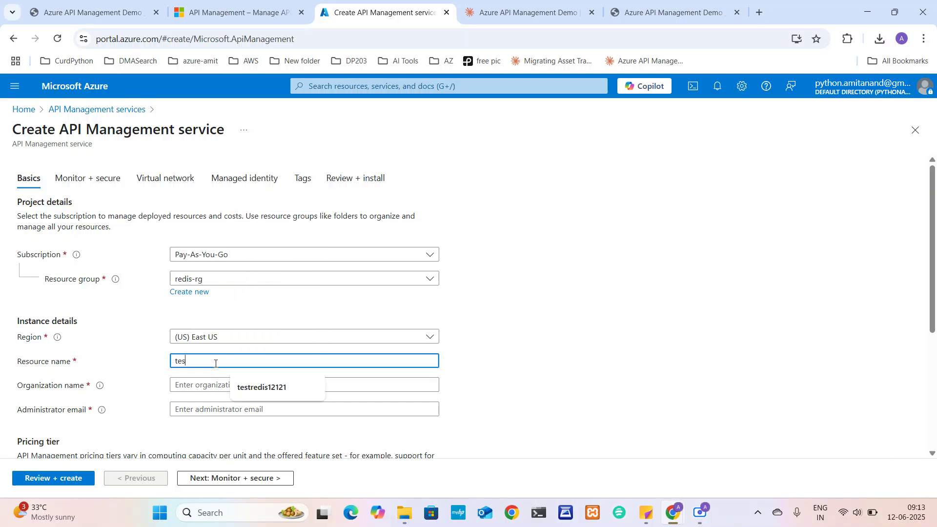
type("taz")
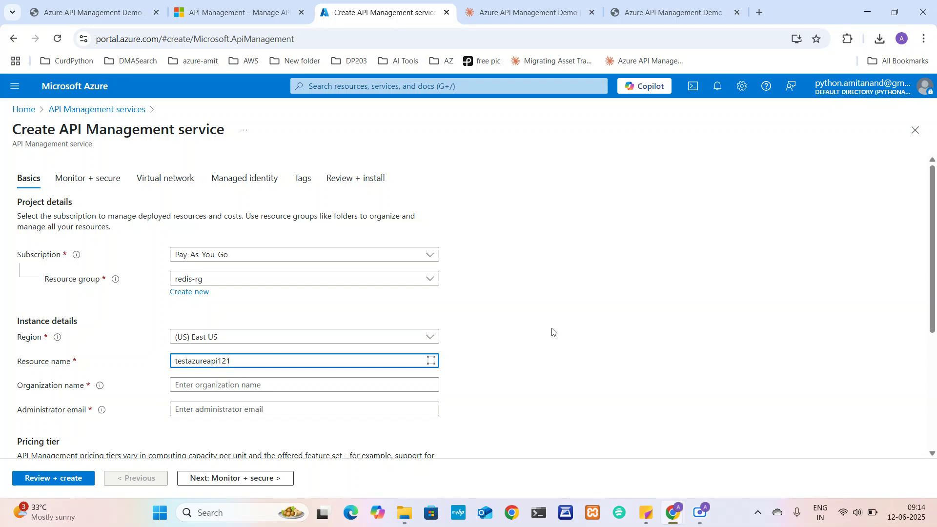
type("ureapi121")
Enter organization name test121 and an administrator e-mail address
scroll(523, 358, "down", 1)
left_click(222, 355)
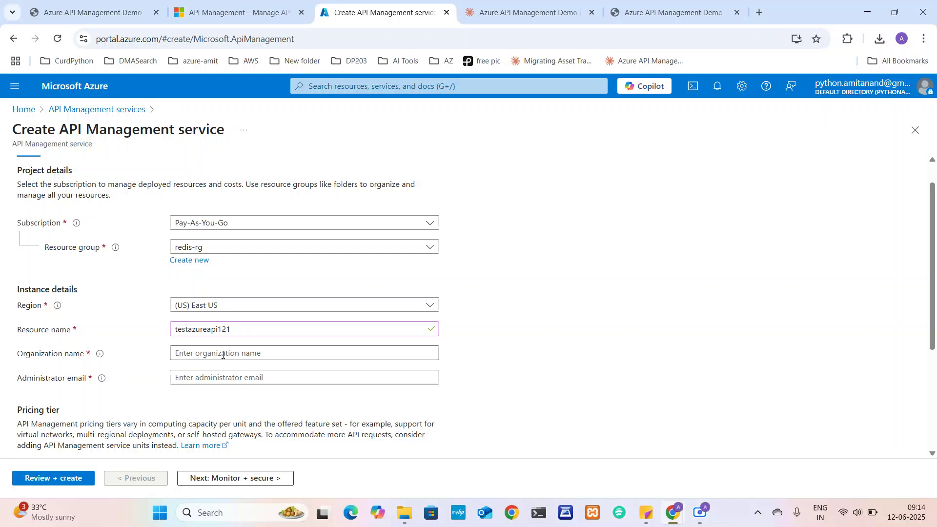
type("test121")
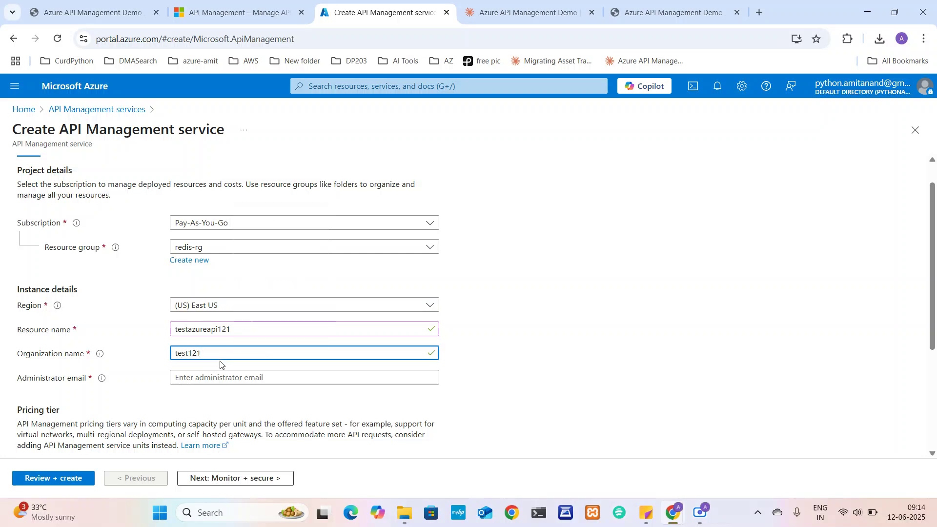
left_click(226, 377)
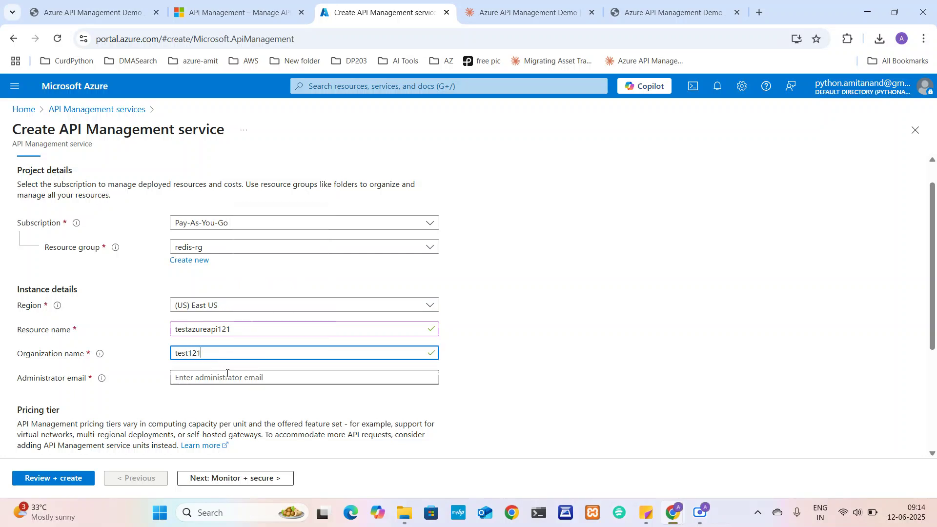
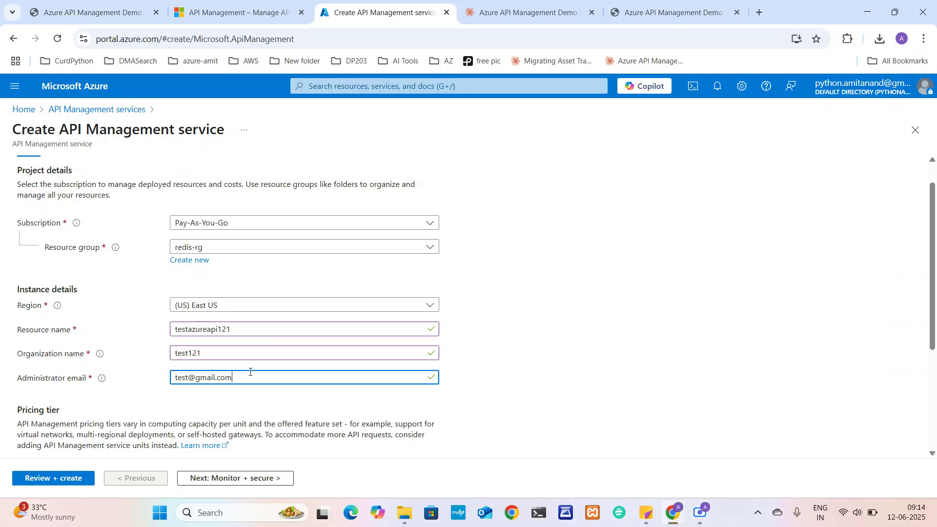
scroll(262, 382, "down", 2)
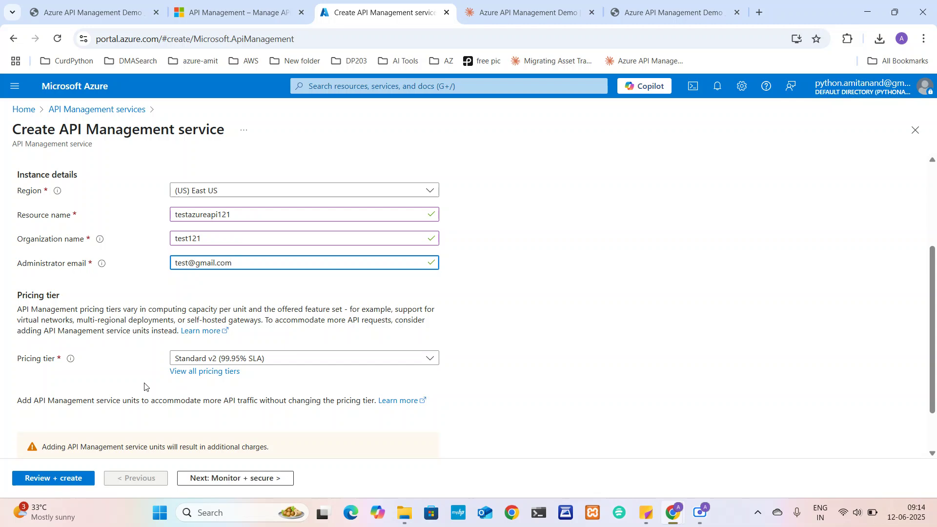
Pick the Developer (no SLA) tier from the full pricing-tier comparison and apply it
left_click(226, 374)
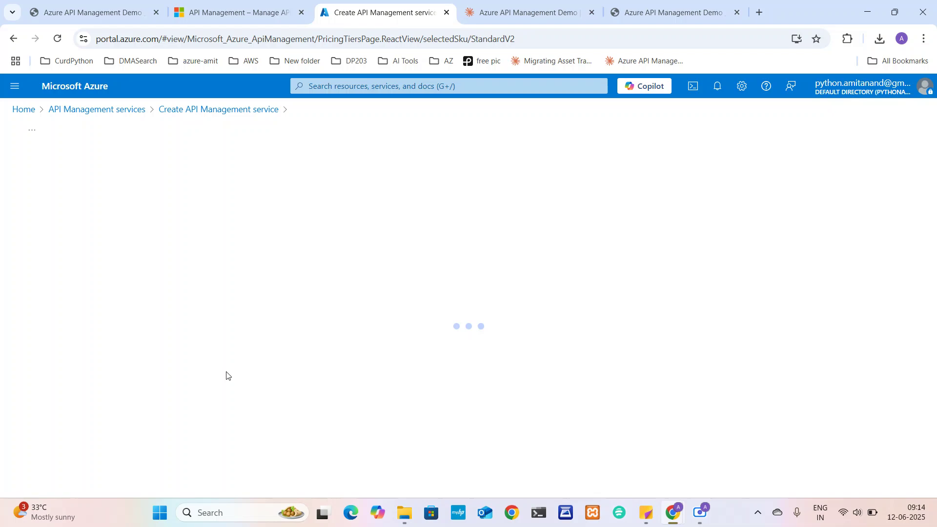
scroll(226, 375, "down", 2)
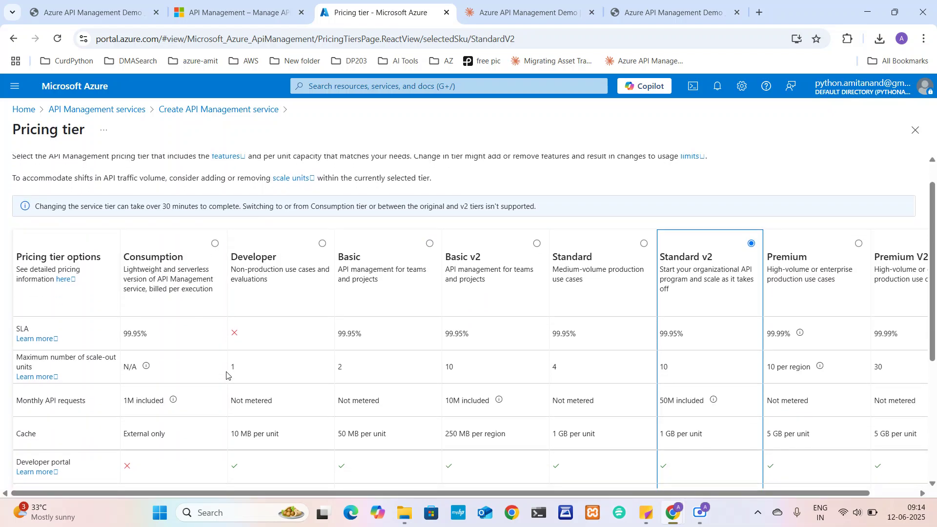
scroll(226, 374, "down", 1)
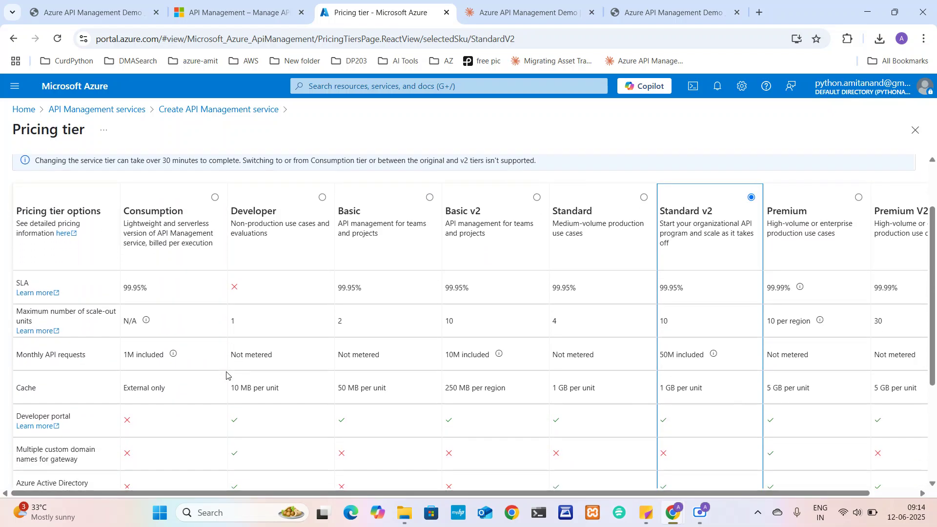
scroll(226, 374, "down", 1)
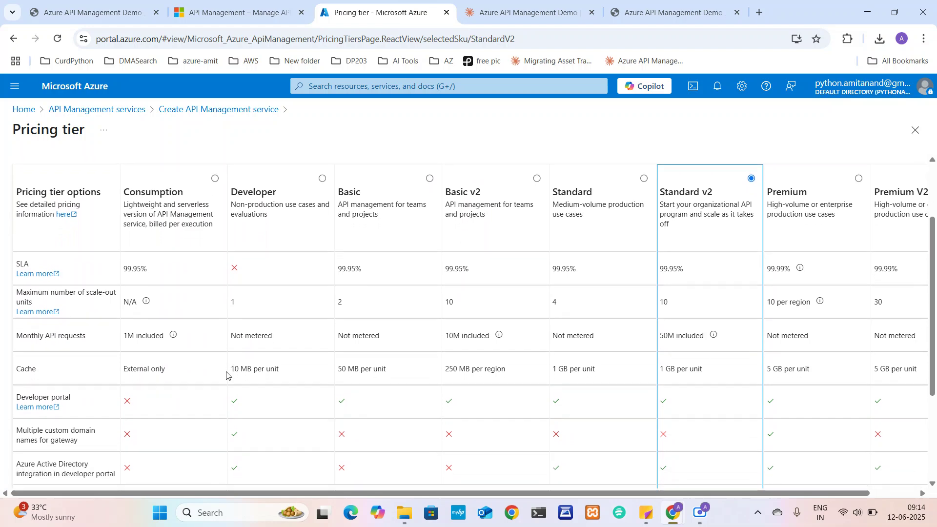
scroll(225, 374, "down", 3)
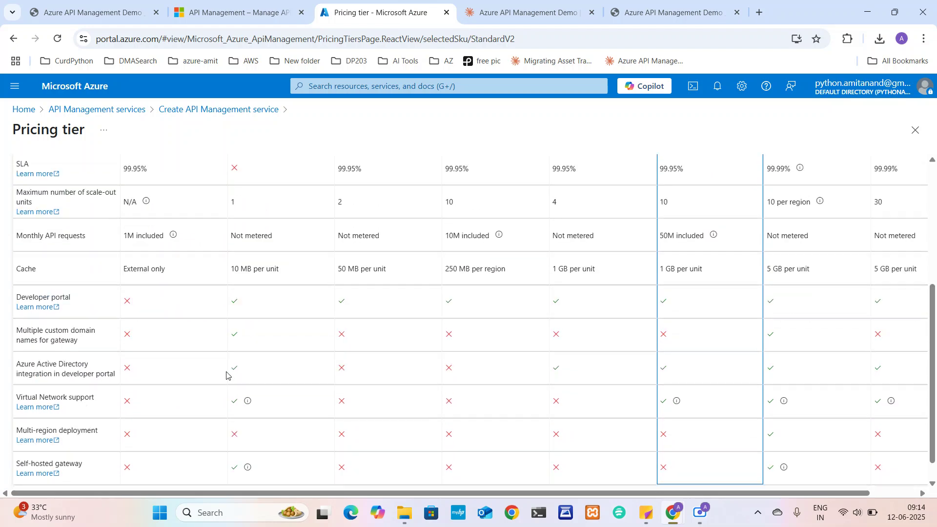
scroll(226, 375, "up", 3)
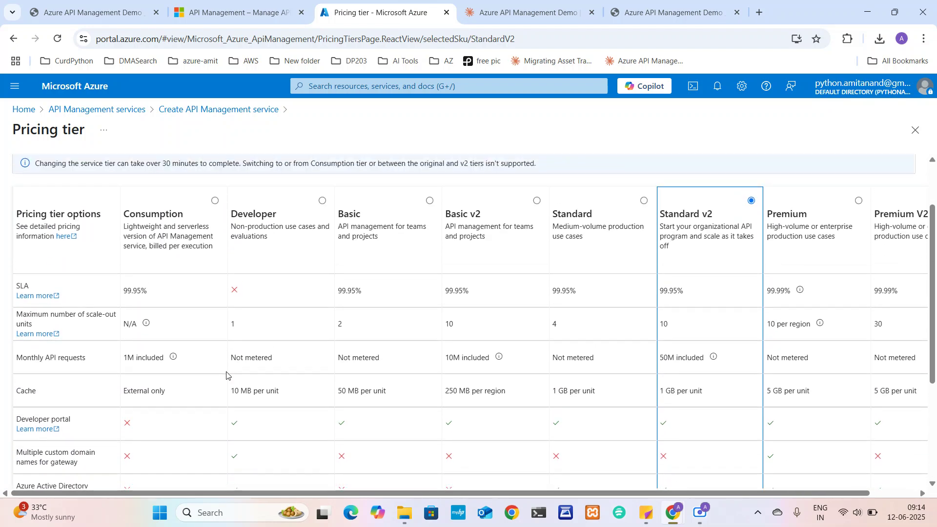
left_click(322, 202)
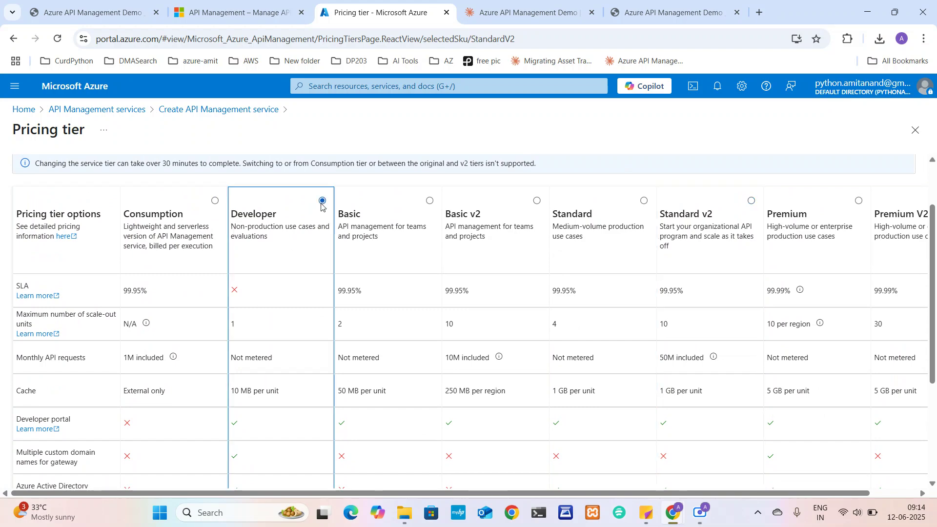
scroll(276, 347, "down", 3)
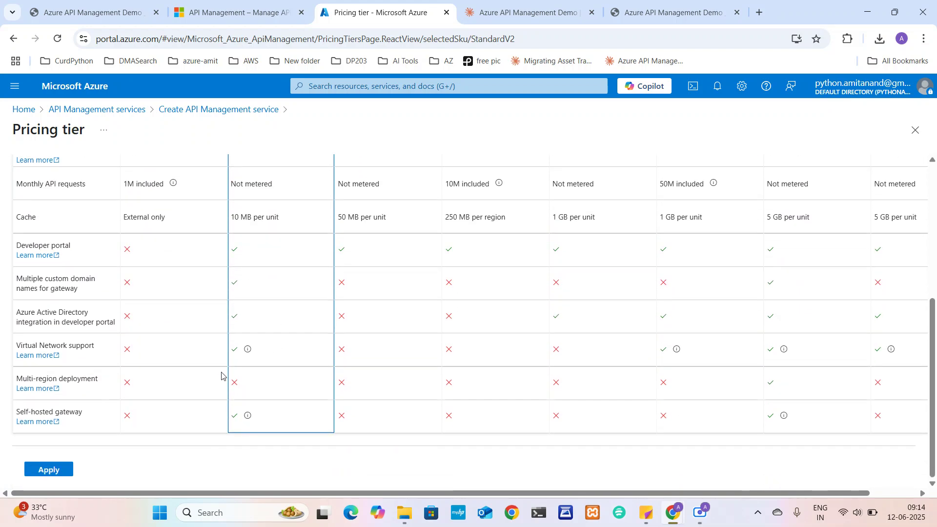
left_click(56, 469)
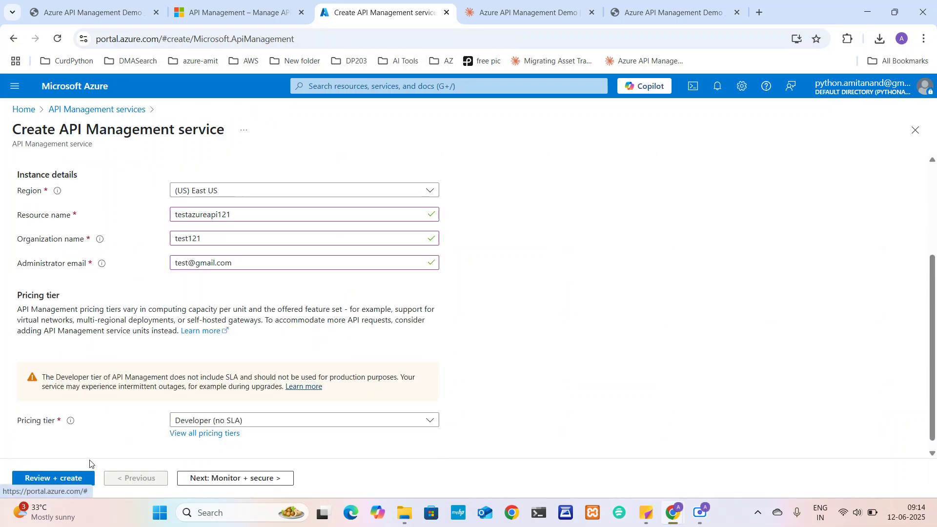
scroll(205, 421, "down", 1)
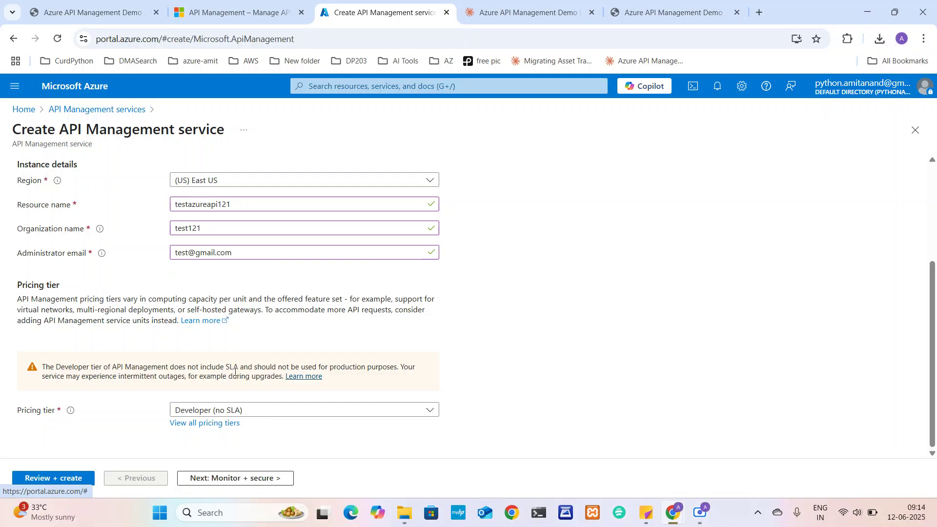
Leave Log Analytics off and advance through Monitor + secure, Virtual network, Managed identity and Tags to Review + install
left_click(226, 481)
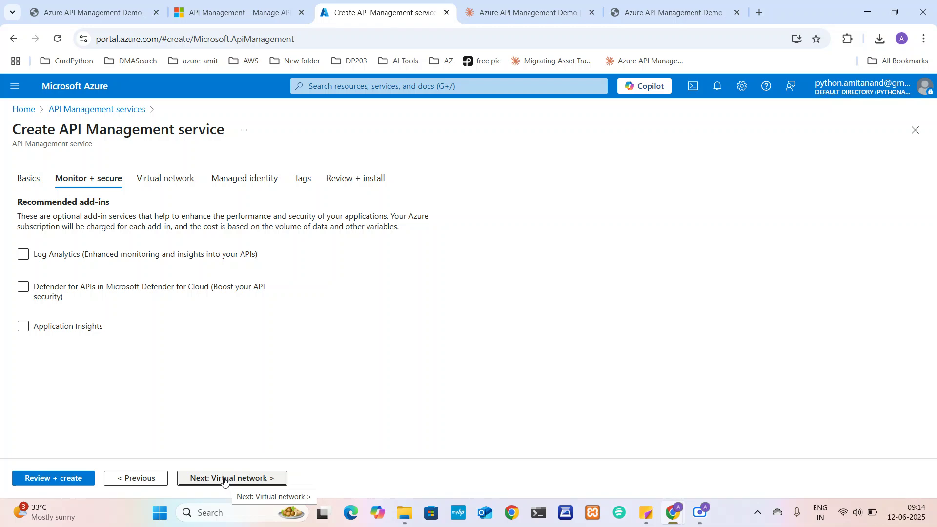
left_click(30, 257)
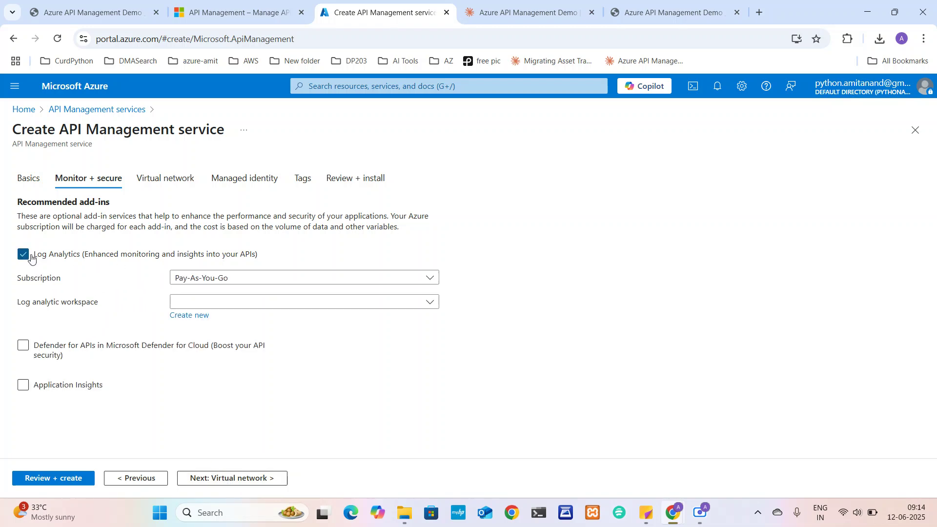
left_click(27, 258)
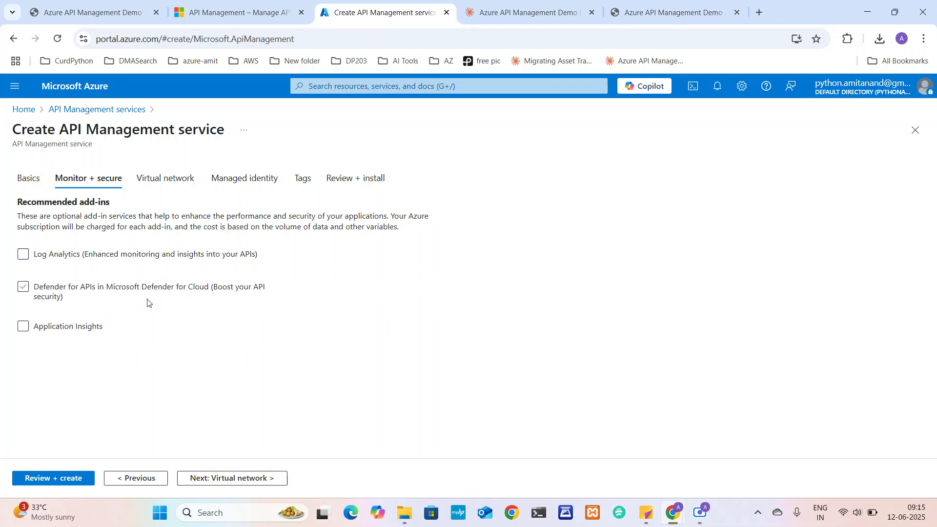
left_click(244, 480)
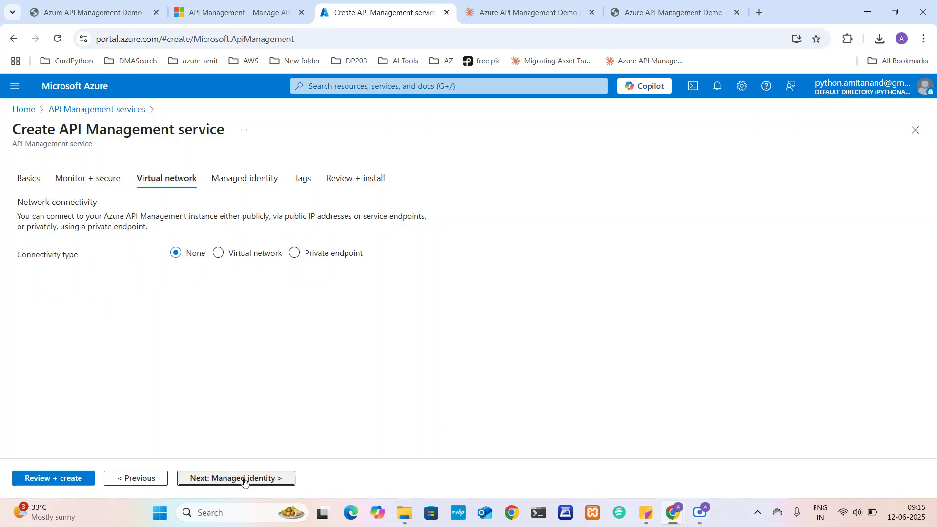
left_click(245, 480)
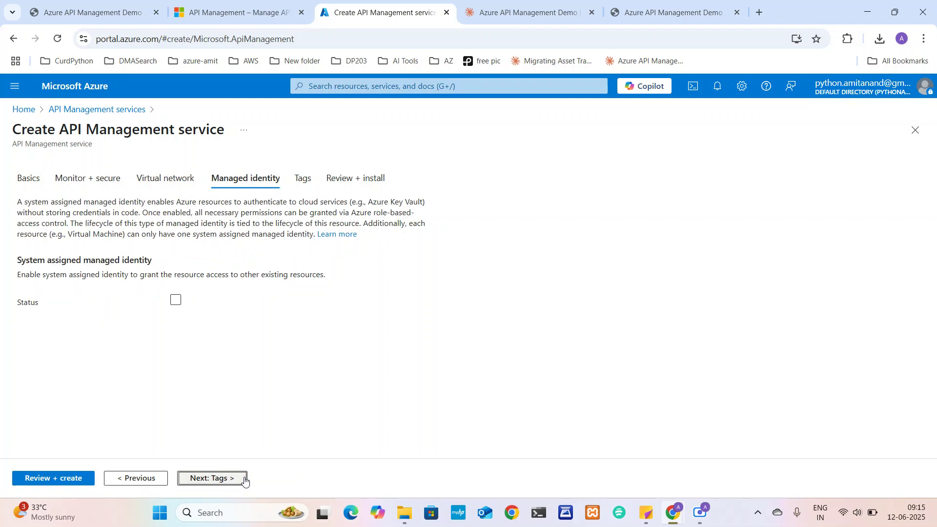
left_click(245, 480)
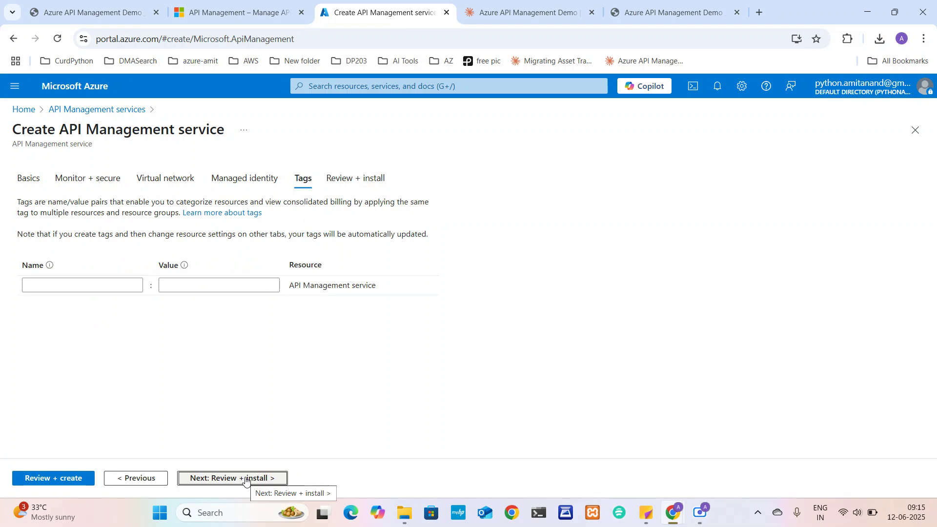
left_click(246, 480)
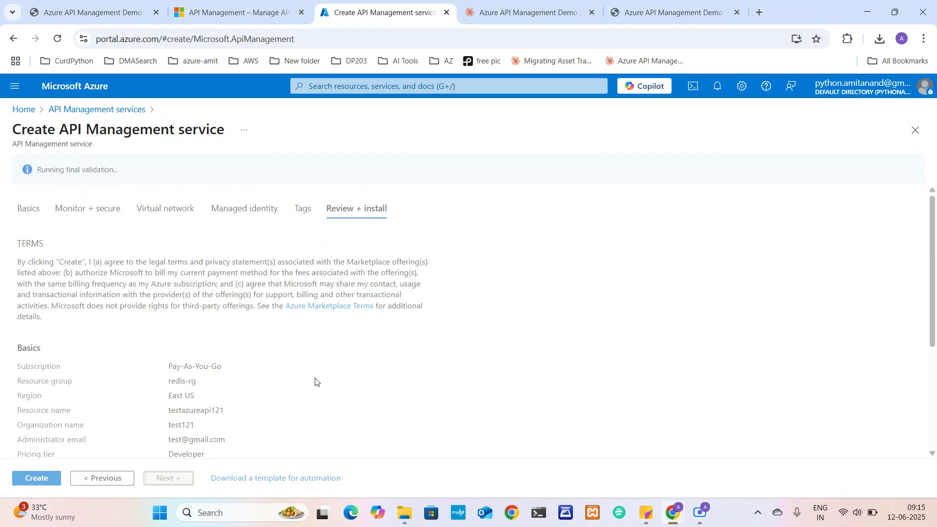
Review the install summary and create the Developer-tier API Management service in redis-rg
scroll(329, 365, "down", 2)
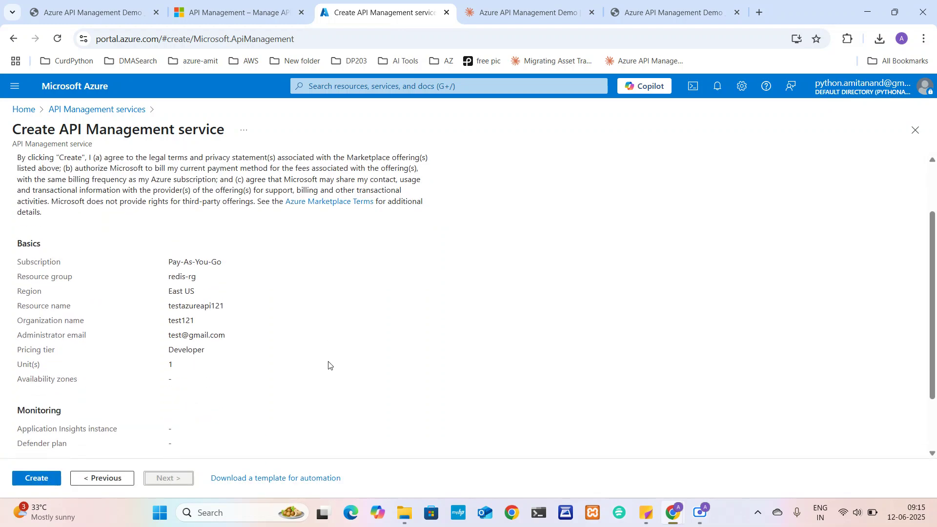
scroll(329, 365, "up", 2)
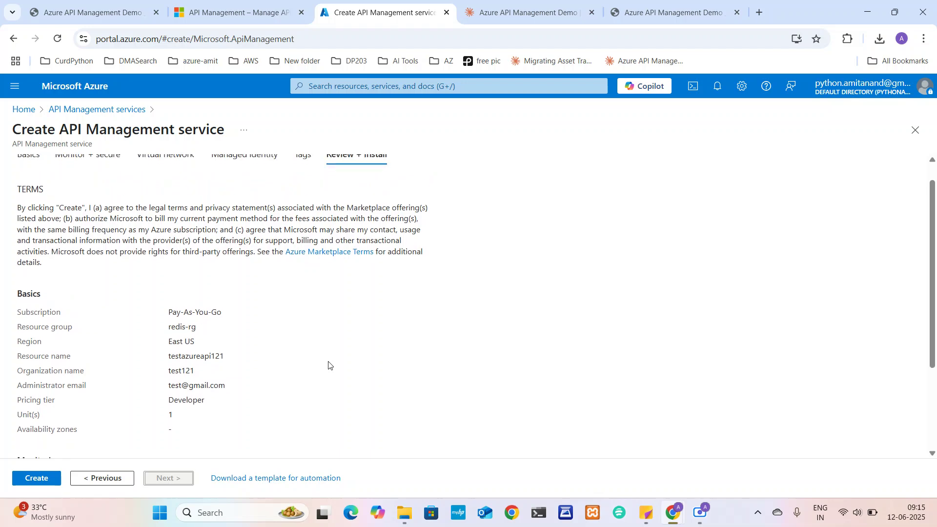
scroll(328, 364, "down", 3)
scroll(312, 259, "down", 1)
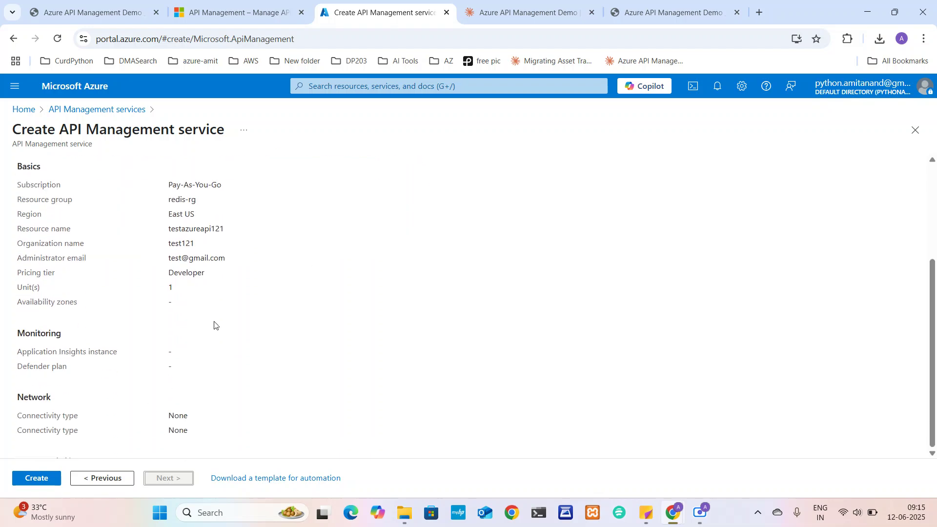
left_click(36, 484)
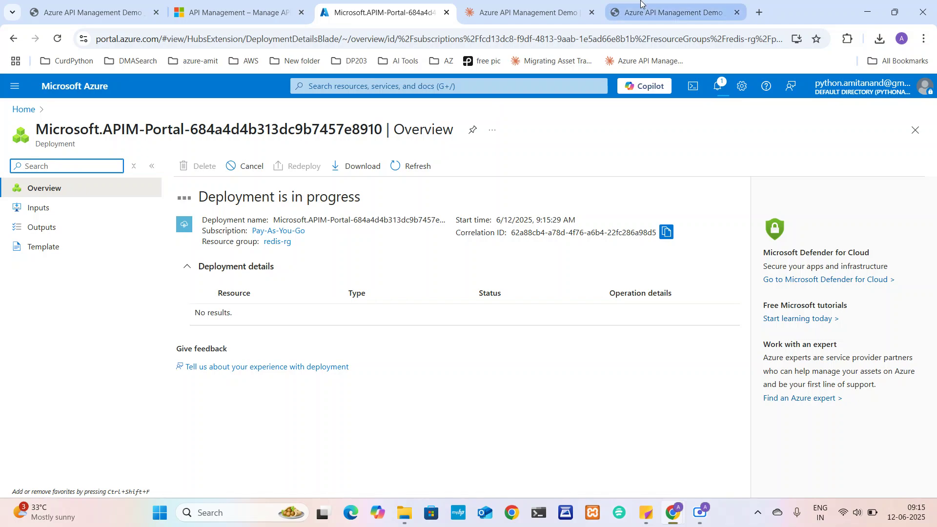
Review the explainer's metrics (1,712 API calls, 166ms response, 1.1% error rate), then return to the deployment
left_click(558, 7)
scroll(478, 309, "down", 10)
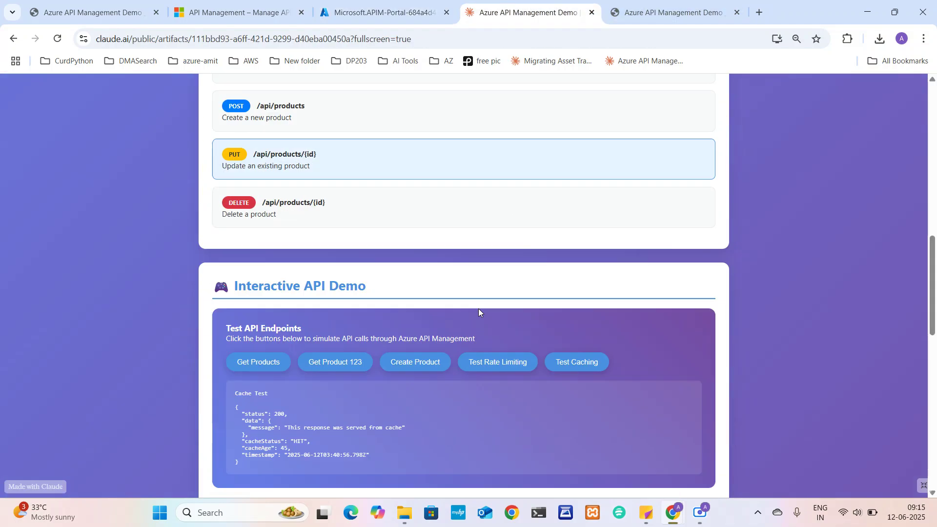
scroll(479, 309, "down", 2)
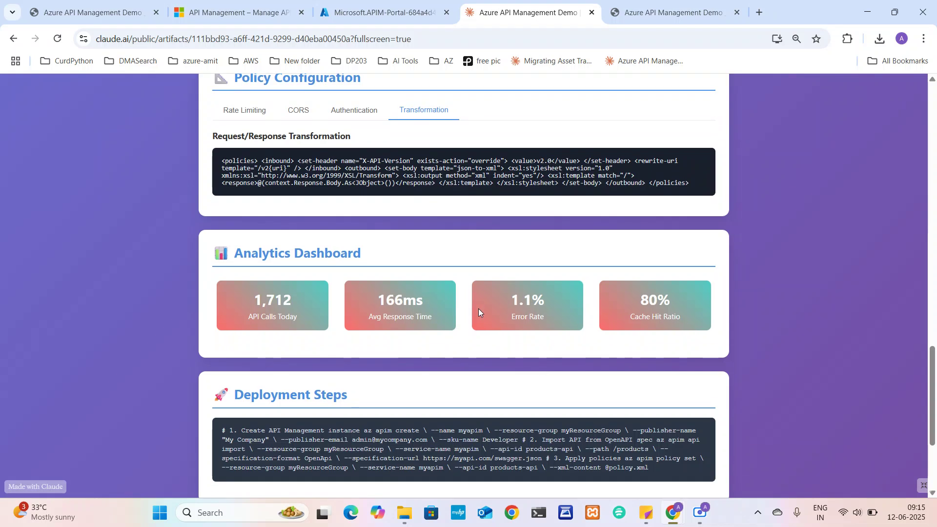
left_click_drag(509, 299, 544, 318)
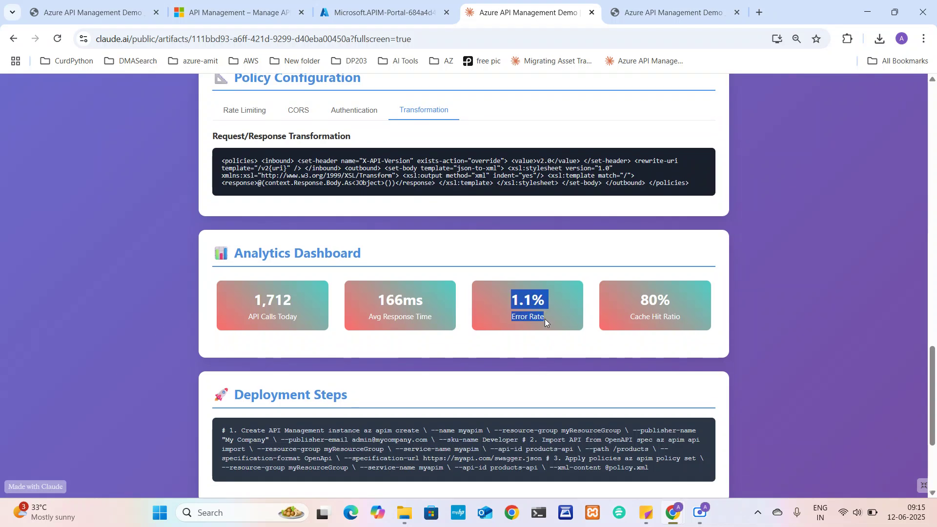
left_click_drag(377, 293, 432, 318)
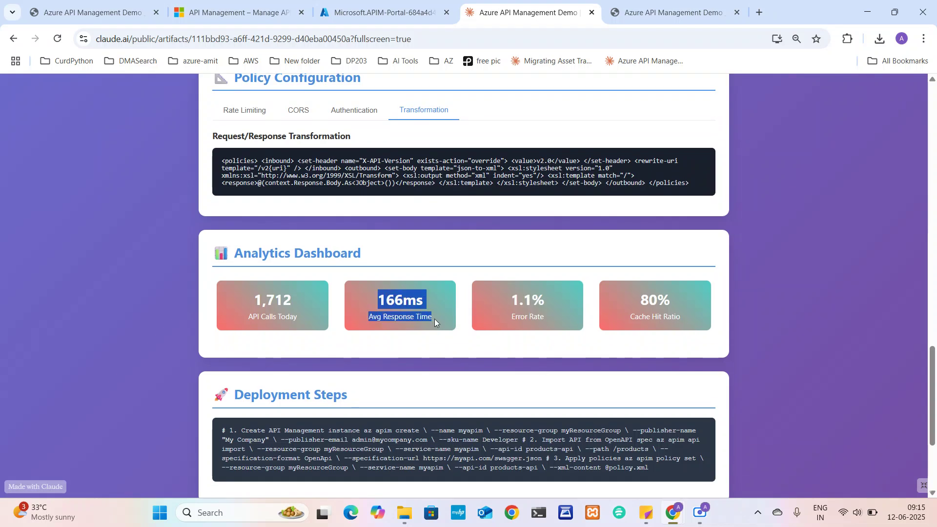
left_click_drag(298, 307, 256, 300)
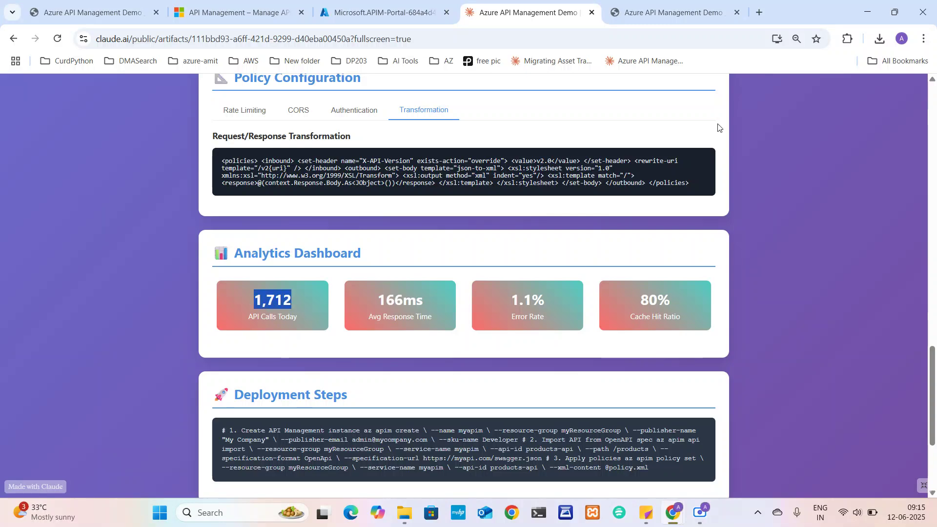
scroll(541, 268, "up", 10)
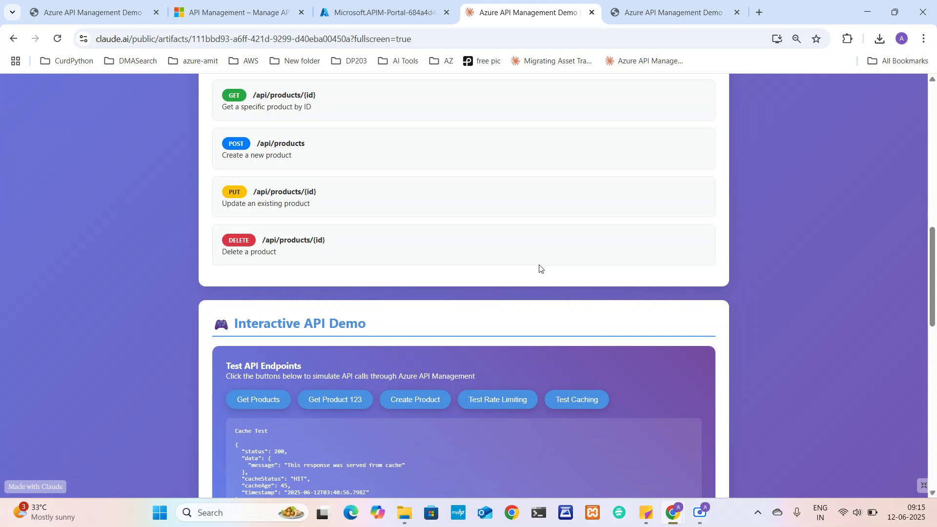
scroll(539, 268, "up", 5)
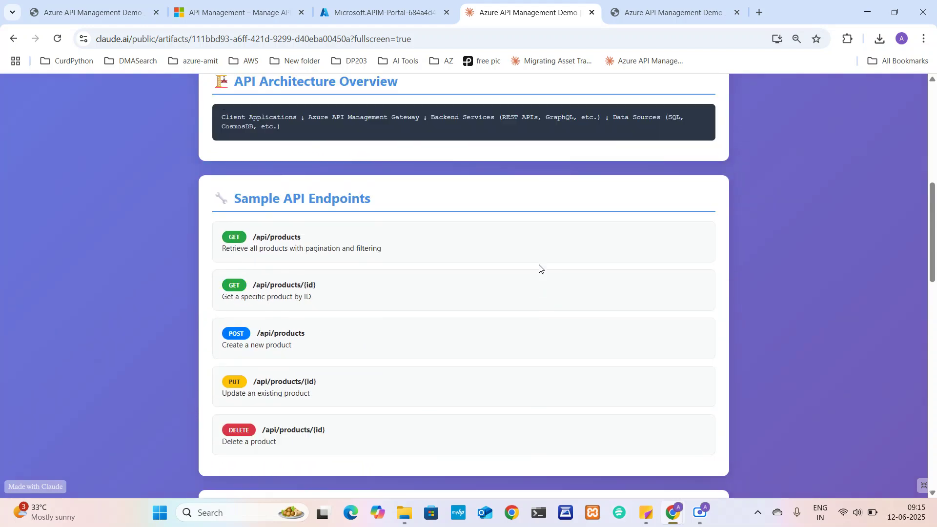
left_click(404, 6)
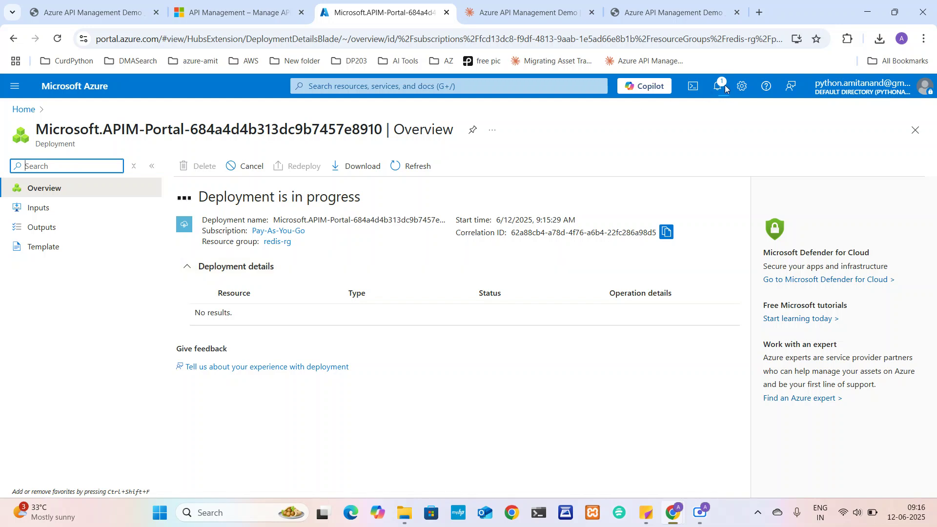
Open the notifications to check the redis-rg deployment's running status
left_click(722, 84)
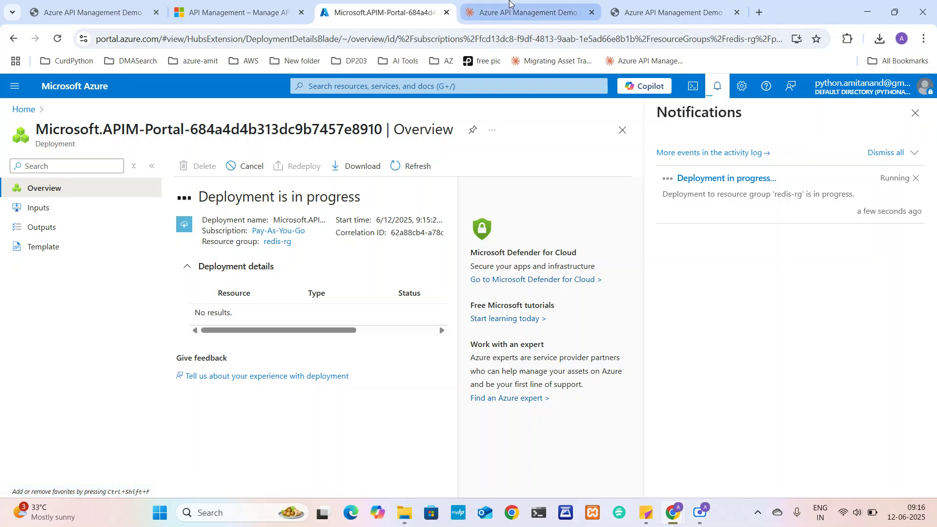
Go to the API Management product page, dismiss the How can we help popup, and reach the FAQ
left_click(263, 11)
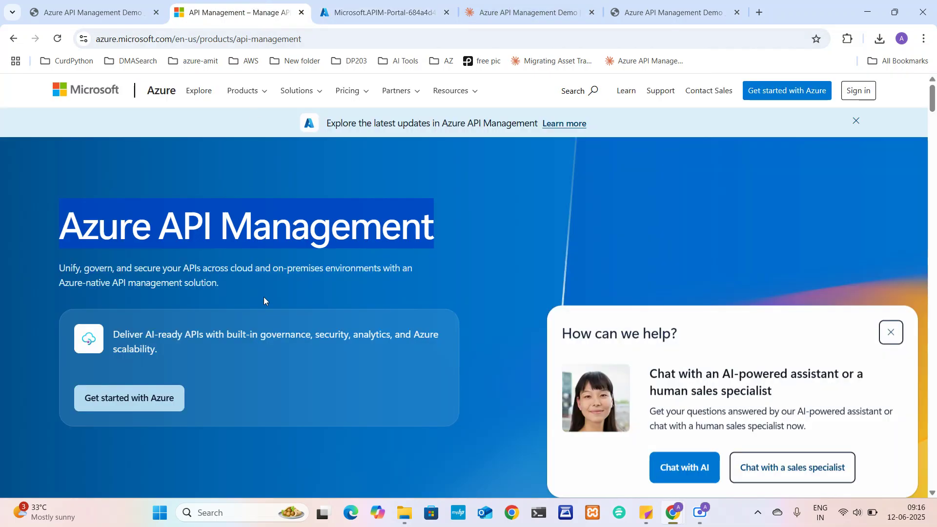
scroll(263, 297, "down", 1)
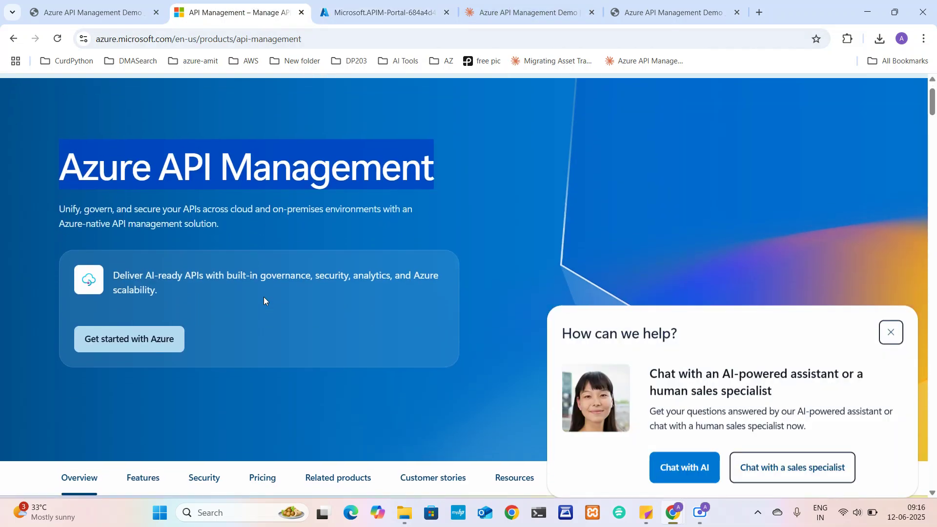
left_click(893, 331)
scroll(579, 244, "down", 20)
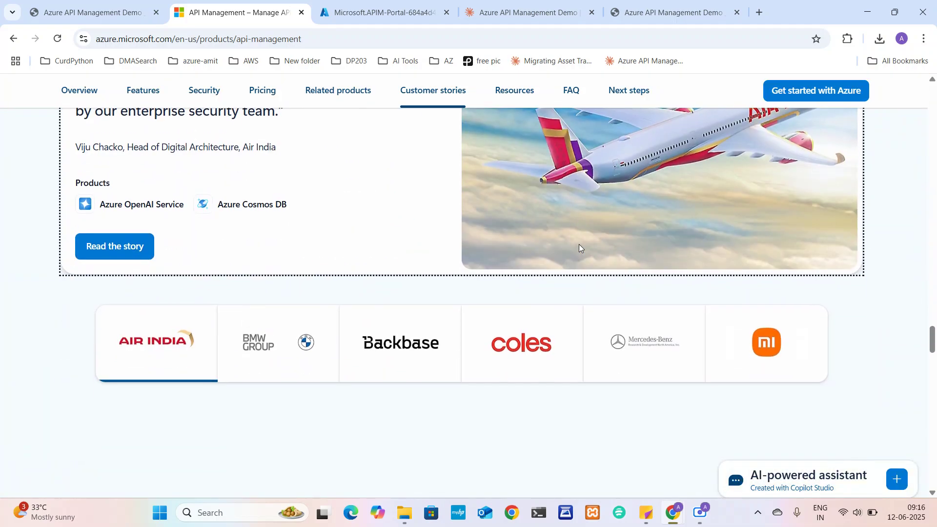
scroll(579, 247, "down", 15)
scroll(579, 248, "up", 1)
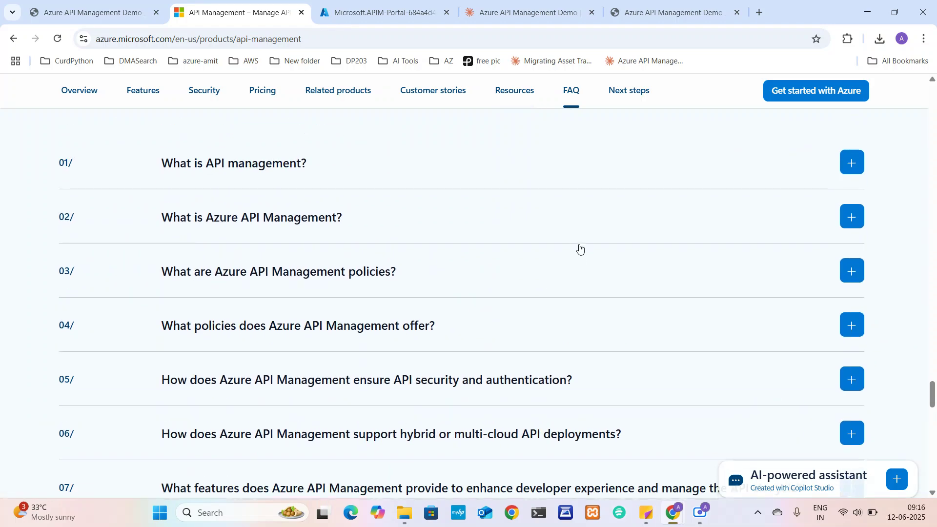
Expand FAQs 01 to 04 and read their answers on APIM basics and policies
left_click(855, 175)
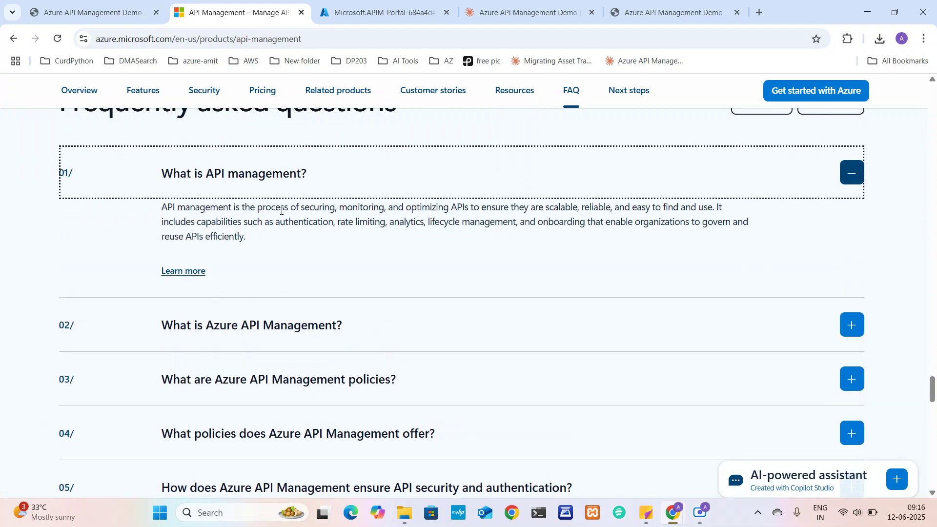
left_click_drag(383, 217, 507, 236)
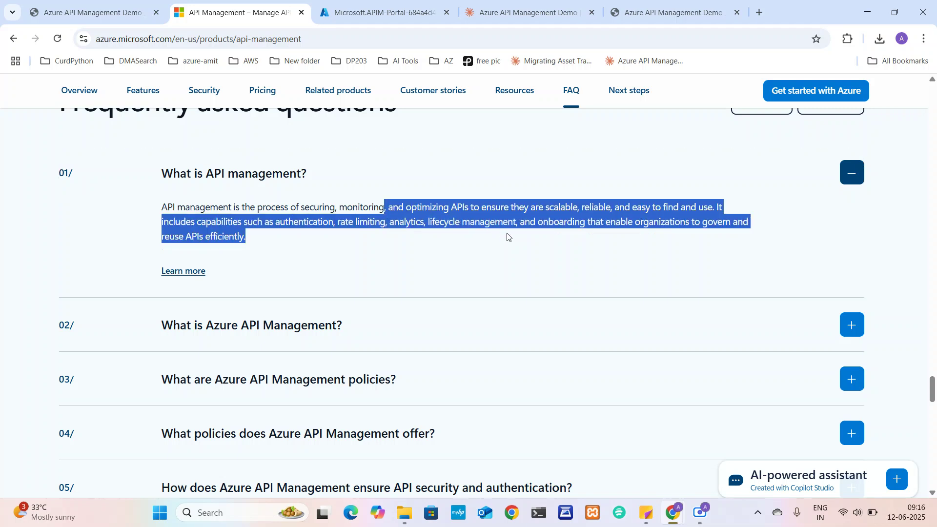
scroll(507, 236, "down", 1)
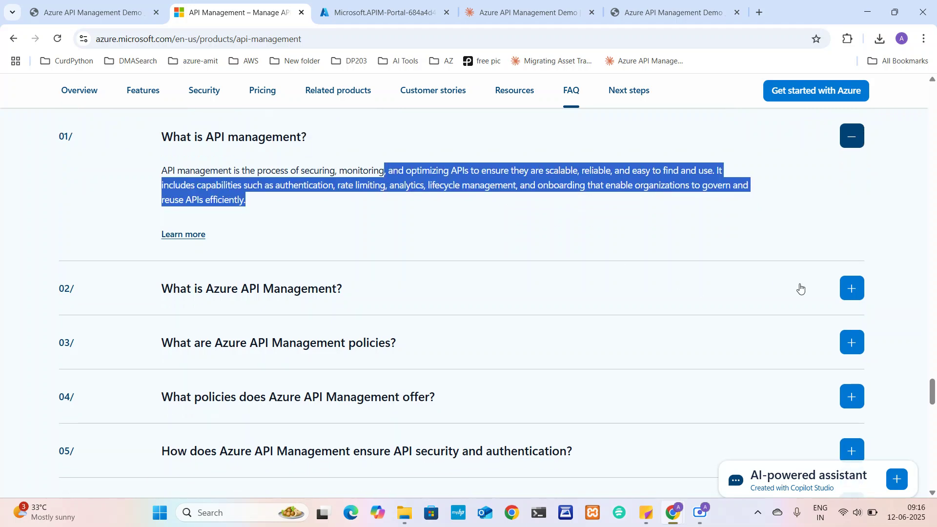
left_click(850, 289)
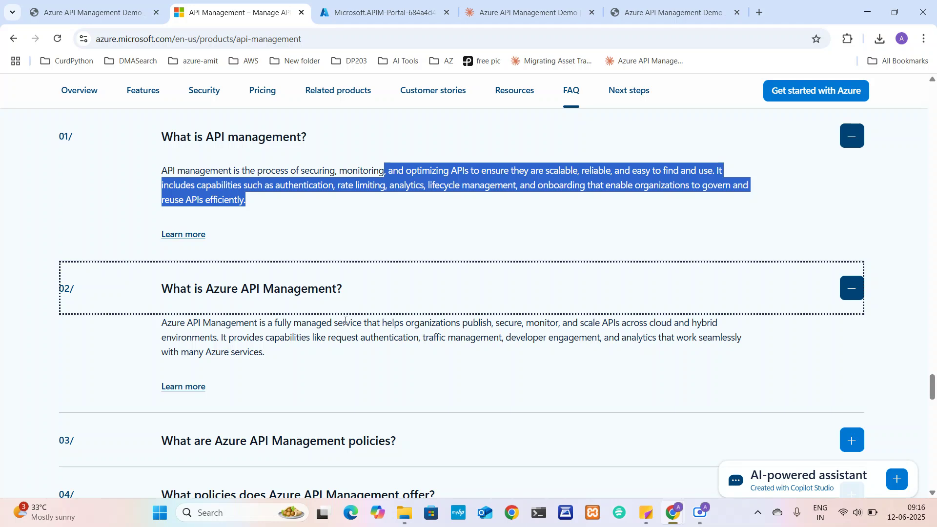
left_click_drag(171, 170, 224, 198)
left_click_drag(168, 323, 472, 348)
scroll(472, 349, "down", 1)
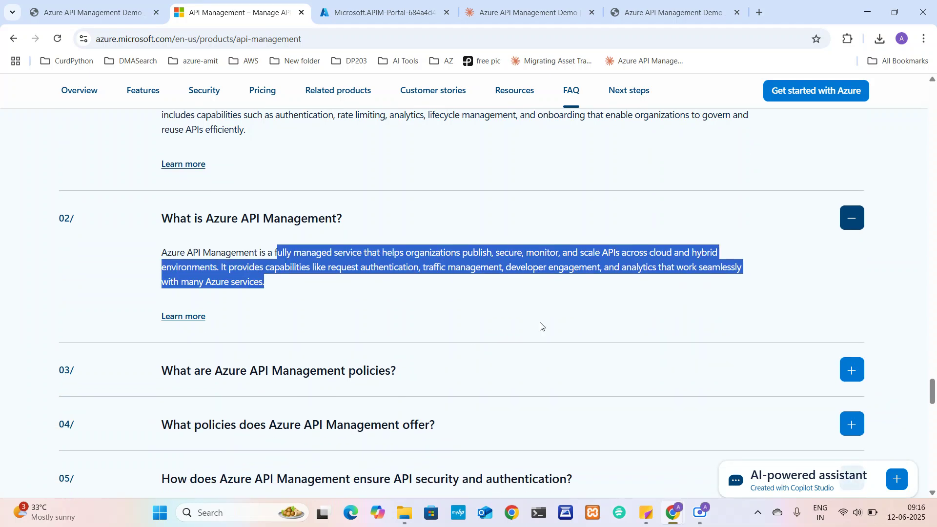
left_click(853, 374)
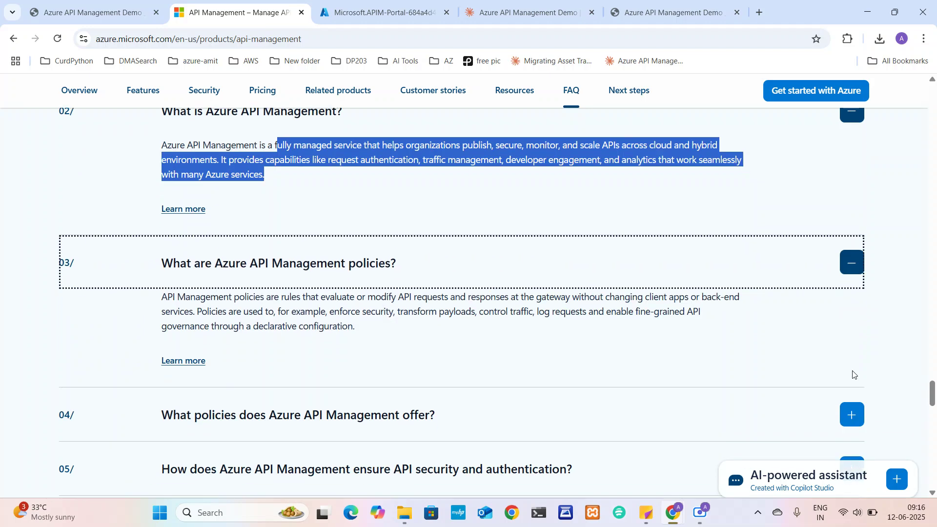
left_click(852, 310)
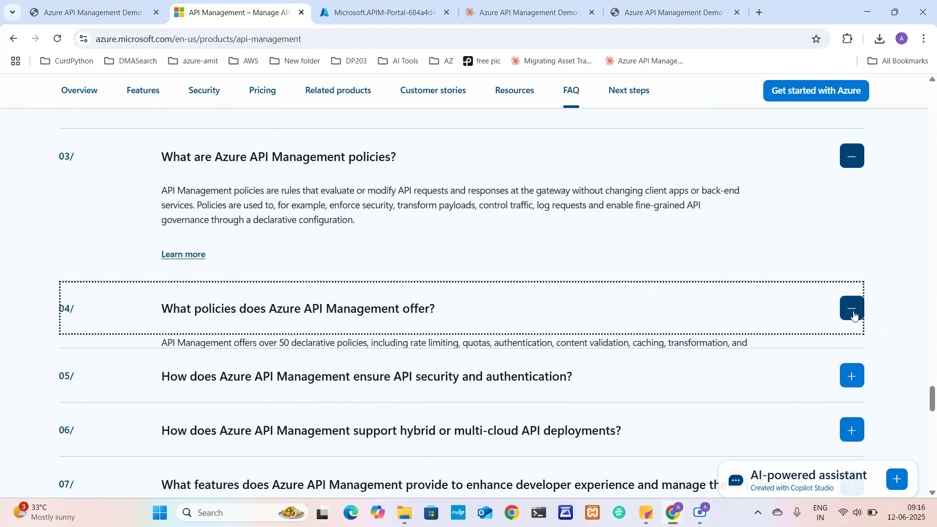
Scroll through the Claude explainer once more, then return to the API Management FAQ page
left_click(545, 3)
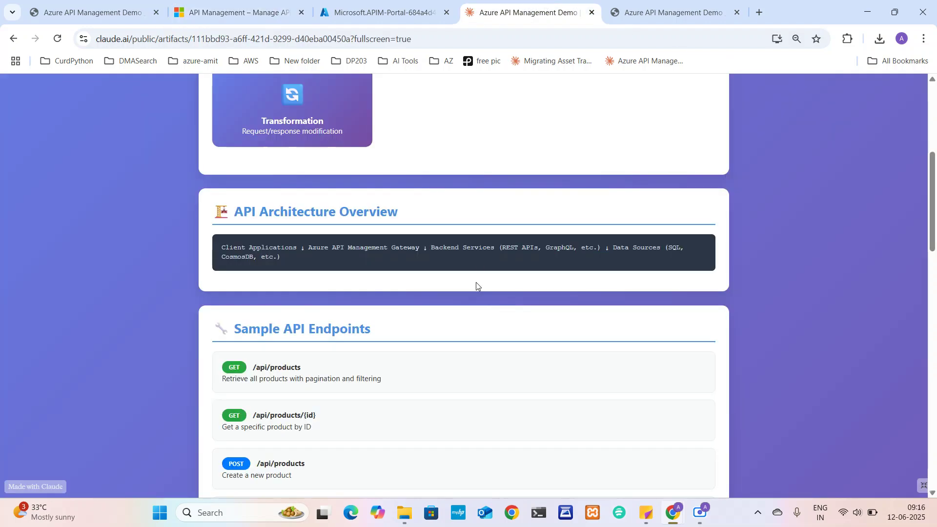
scroll(468, 349, "down", 3)
scroll(467, 348, "down", 15)
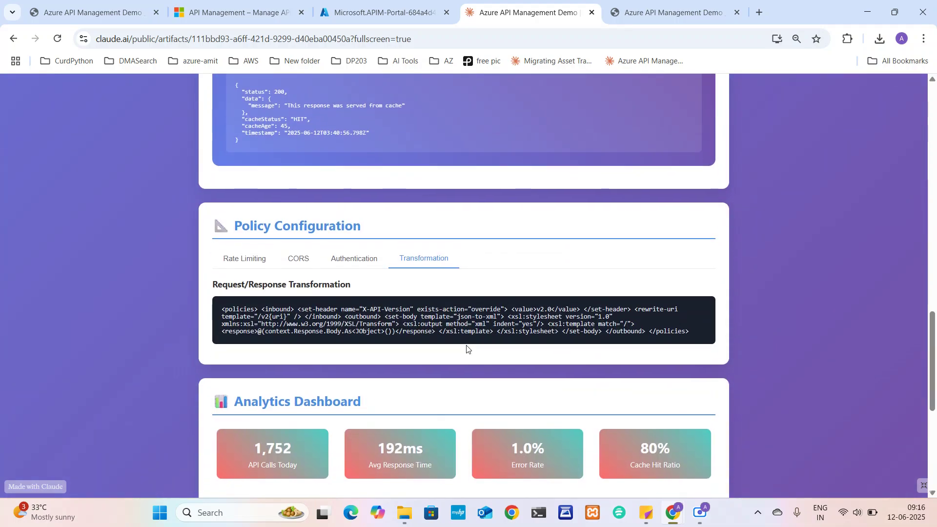
scroll(467, 349, "up", 20)
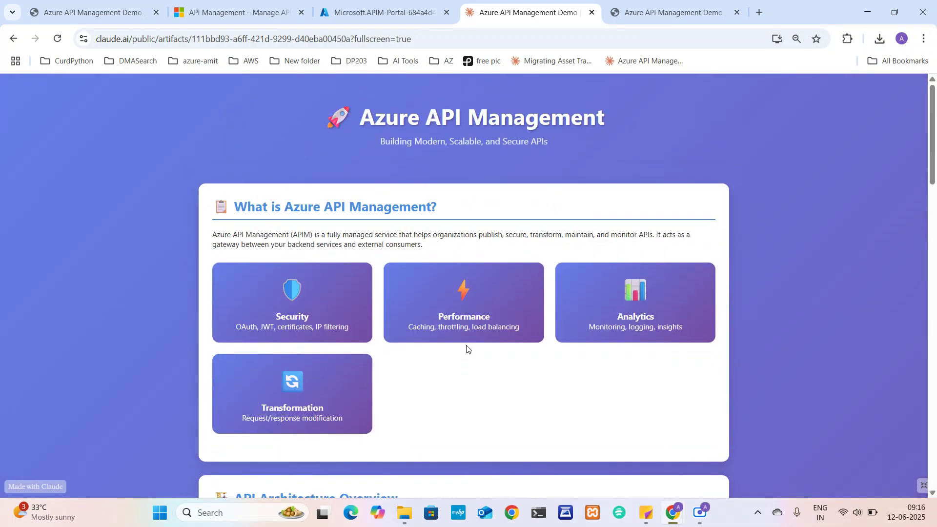
scroll(466, 348, "down", 20)
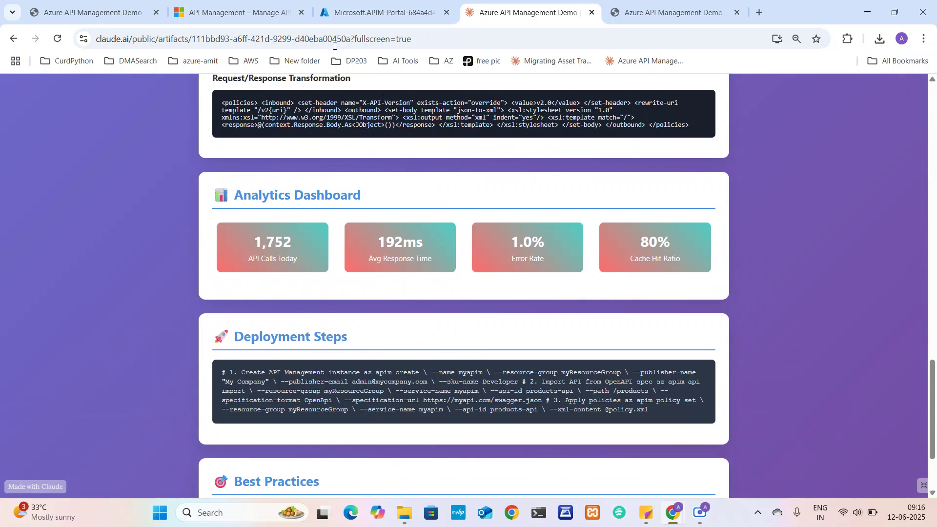
left_click(239, 11)
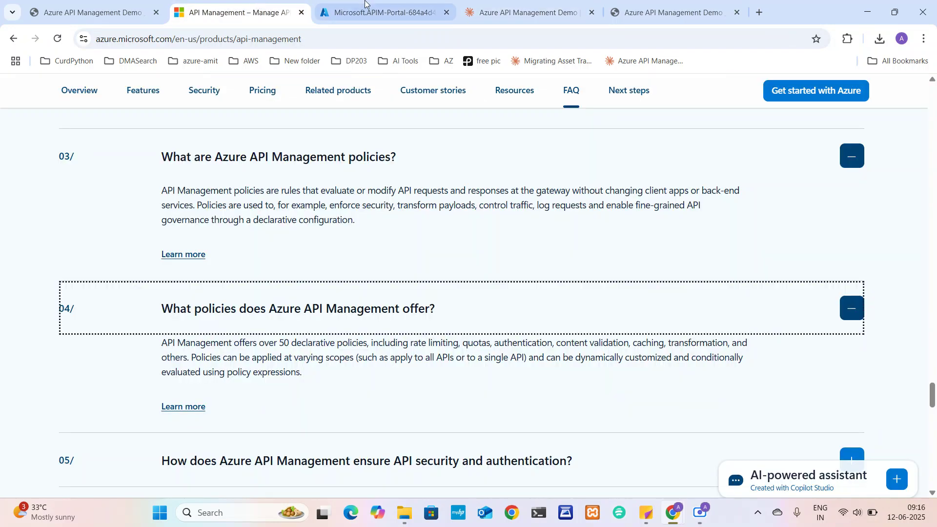
Close the Notifications pane on the deployment overview and bring the Scre.io recorder forward
left_click(366, 5)
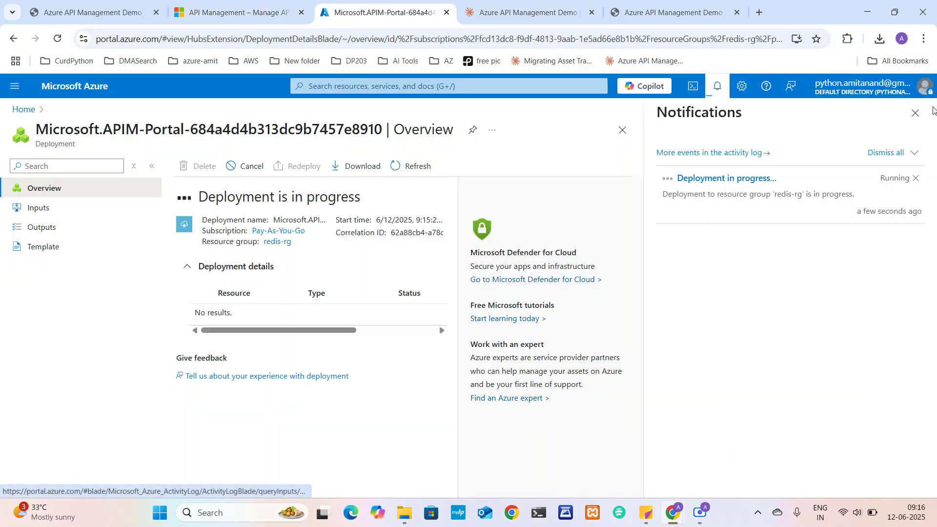
left_click(916, 115)
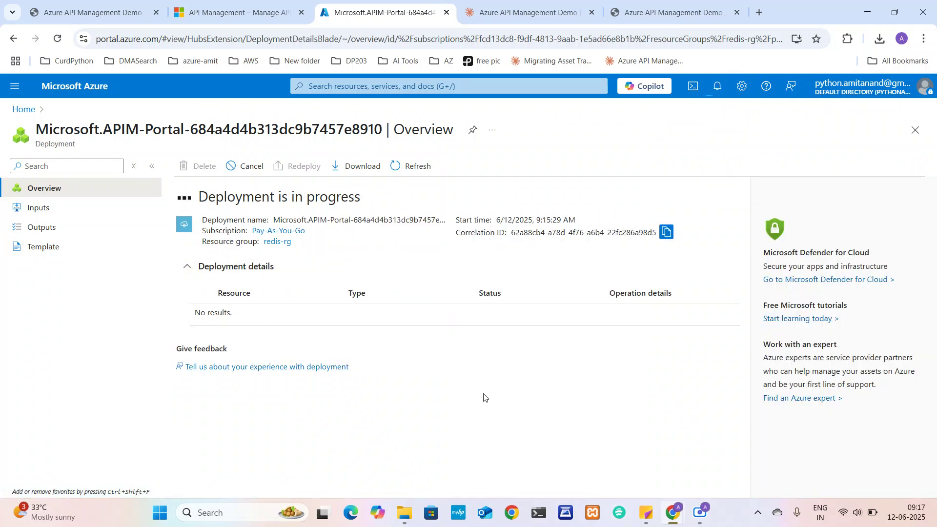
left_click(701, 512)
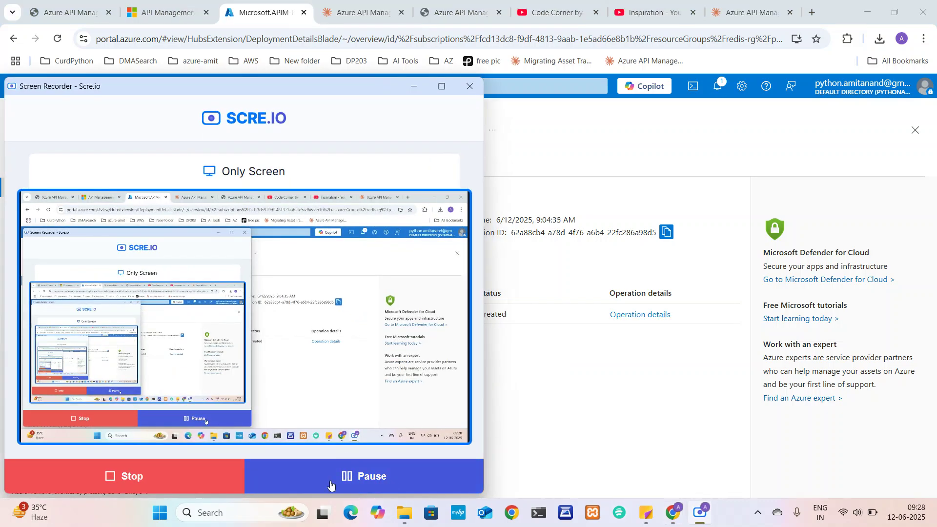
Toggle the Scre.io recorder window to reveal testazureapi121 listed as Created in the deployment
left_click(555, 138)
left_click(700, 512)
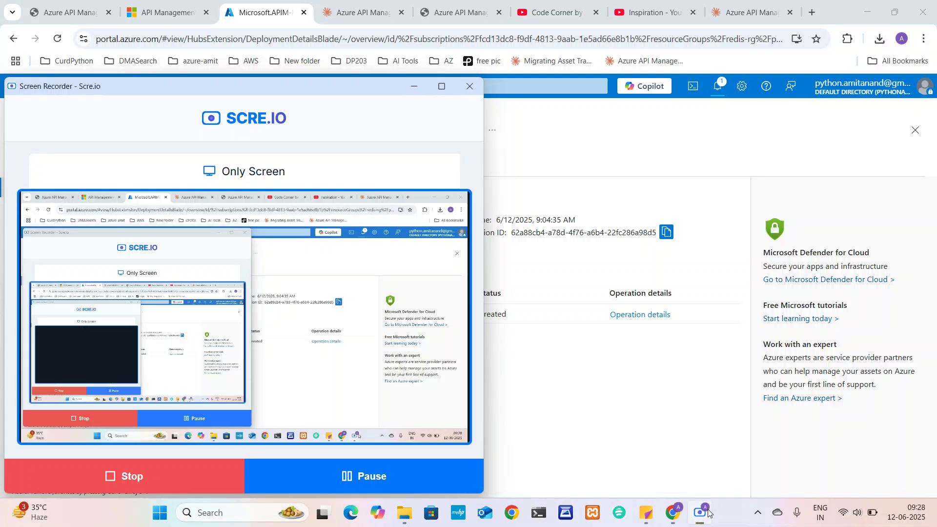
left_click(569, 149)
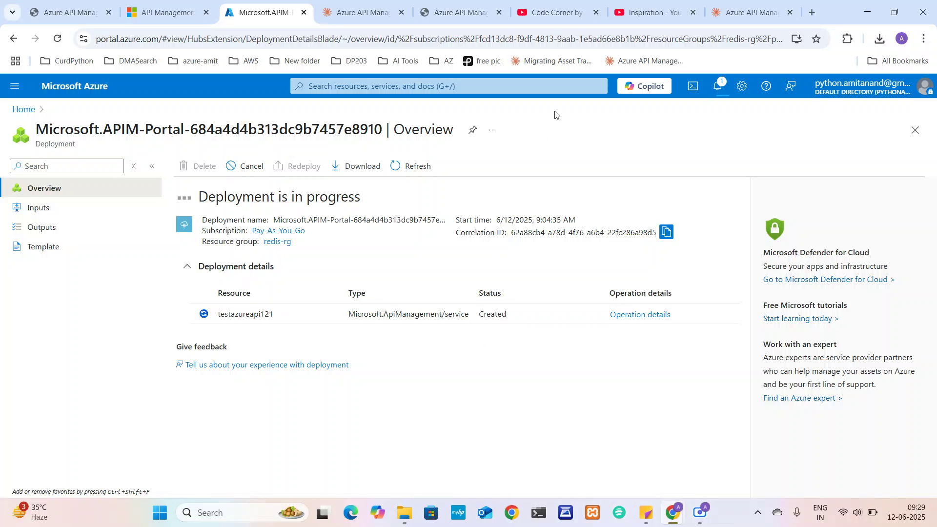
left_click(700, 512)
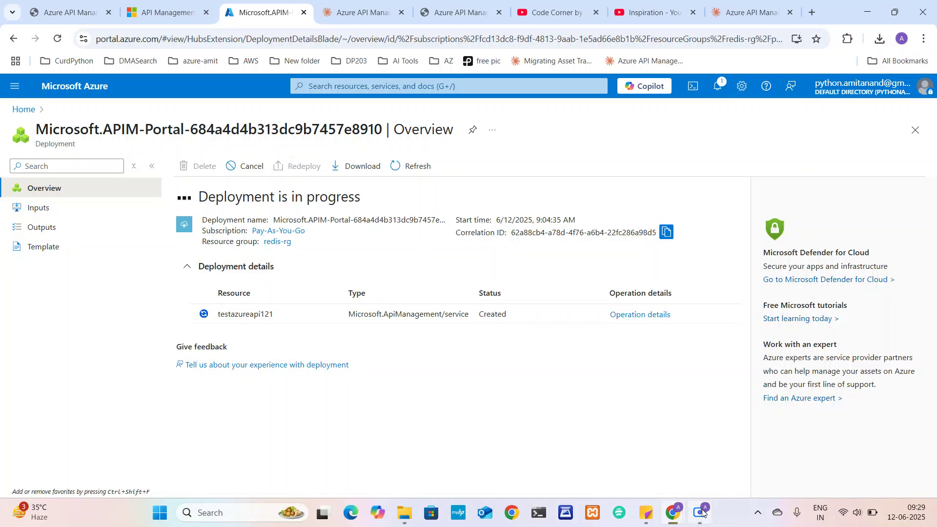